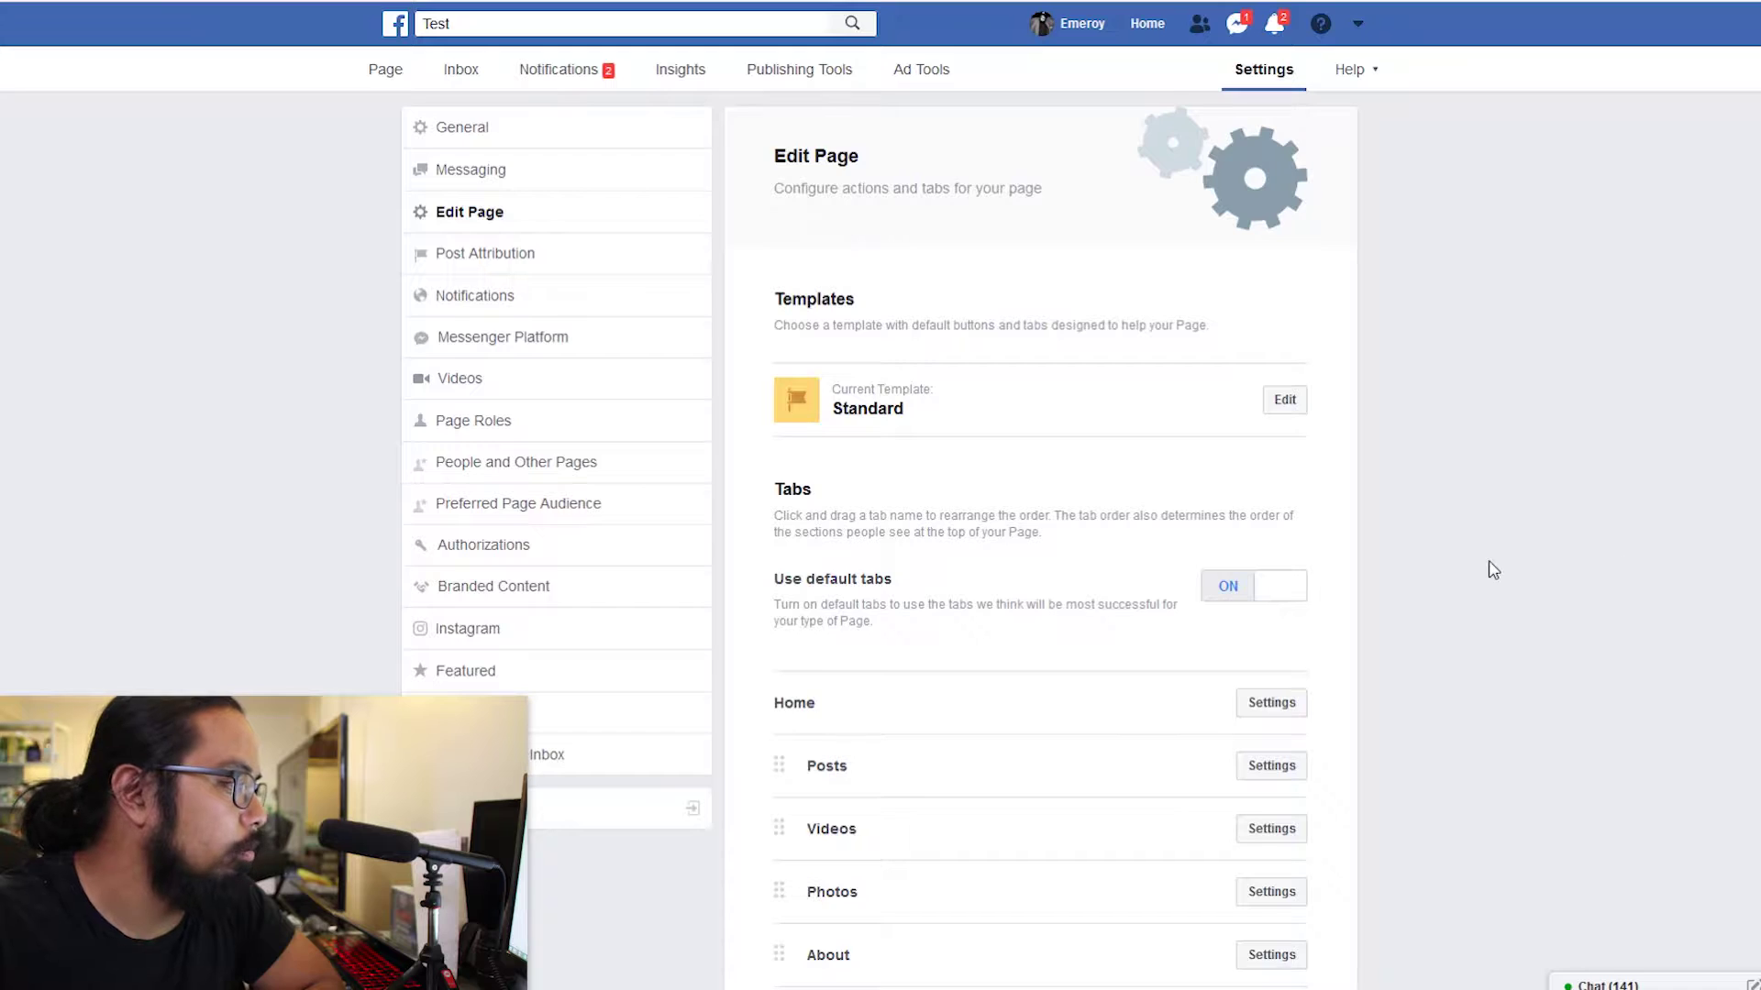
# - Look through the available page templates, such as Business, Venues, Movies, Nonprofit and Politicians, and leave the Standard template in place
pyautogui.click(1285, 399)
pyautogui.scroll(-5, 841, 566)
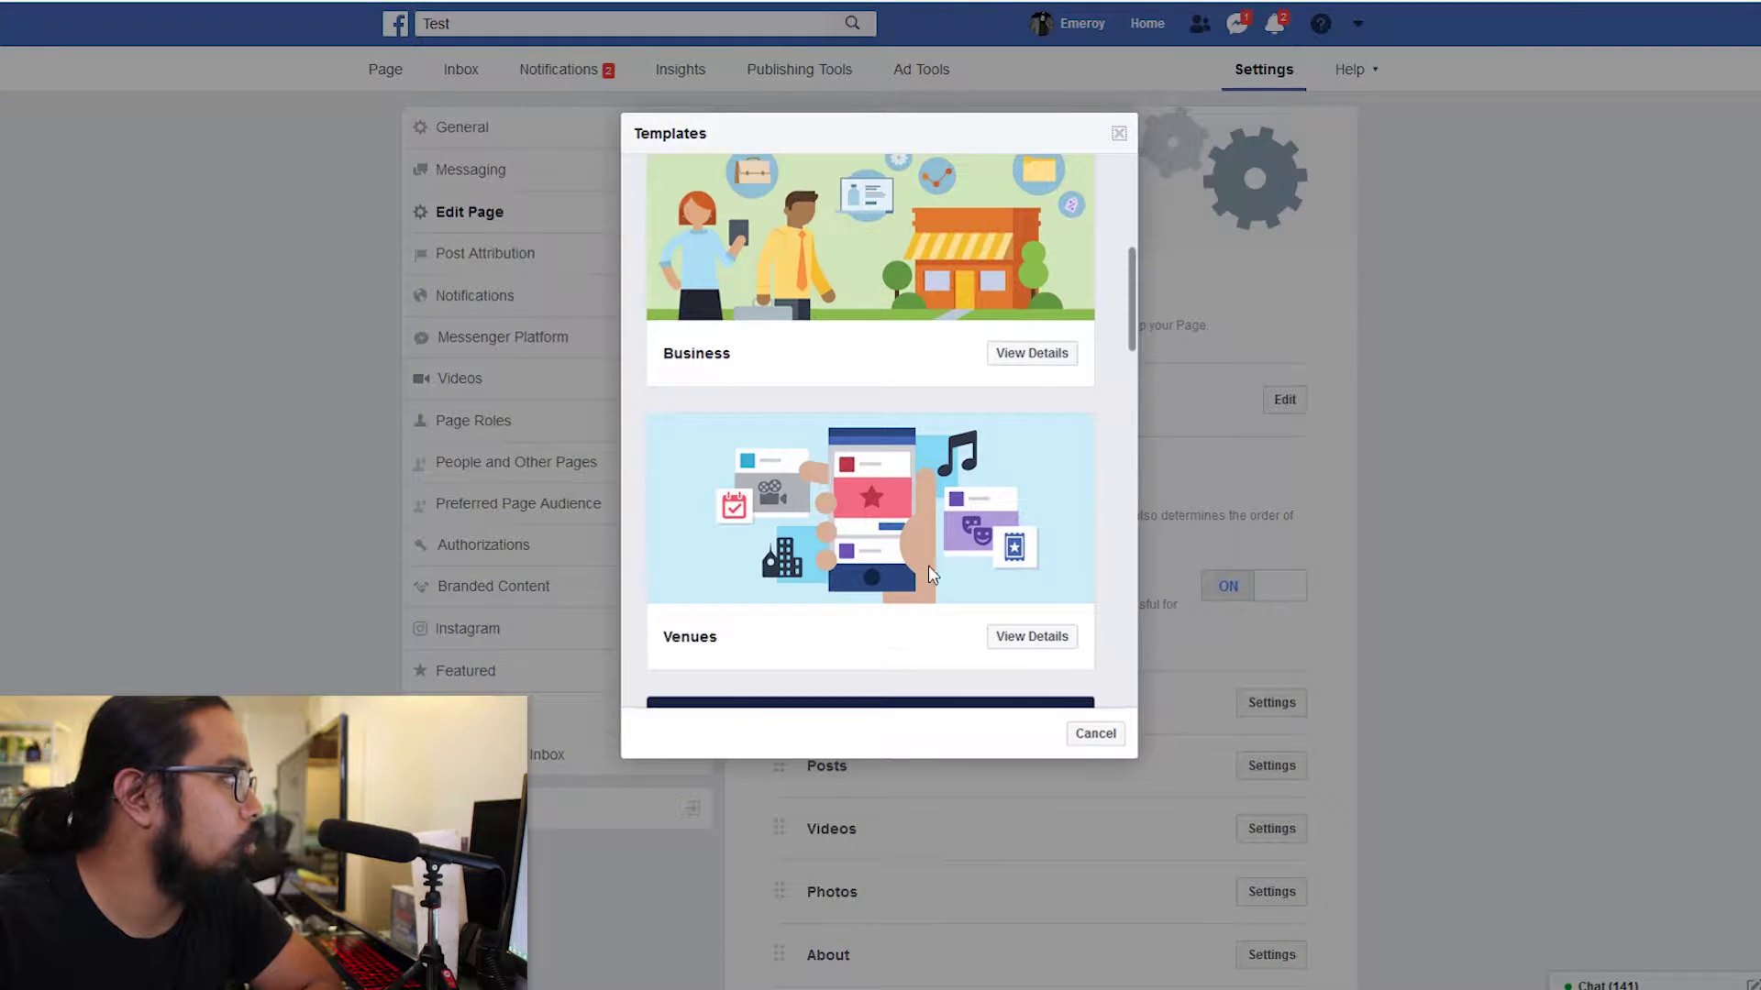
pyautogui.scroll(-8, 975, 421)
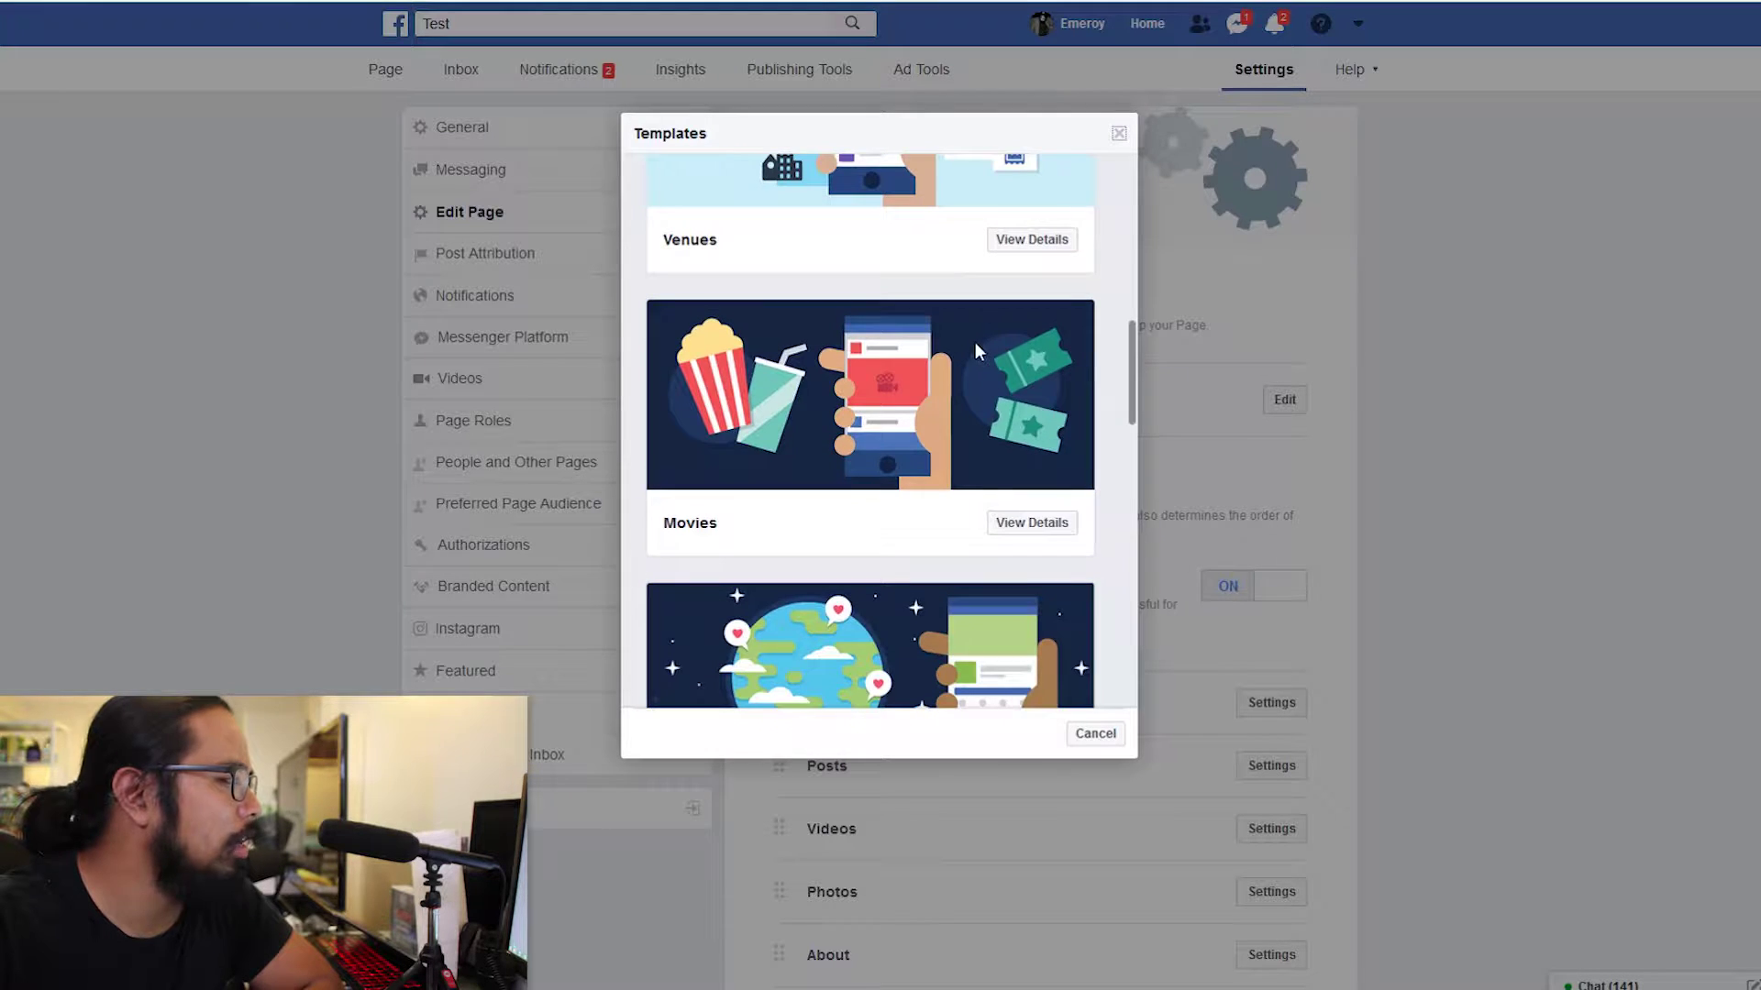
pyautogui.scroll(-3, 970, 437)
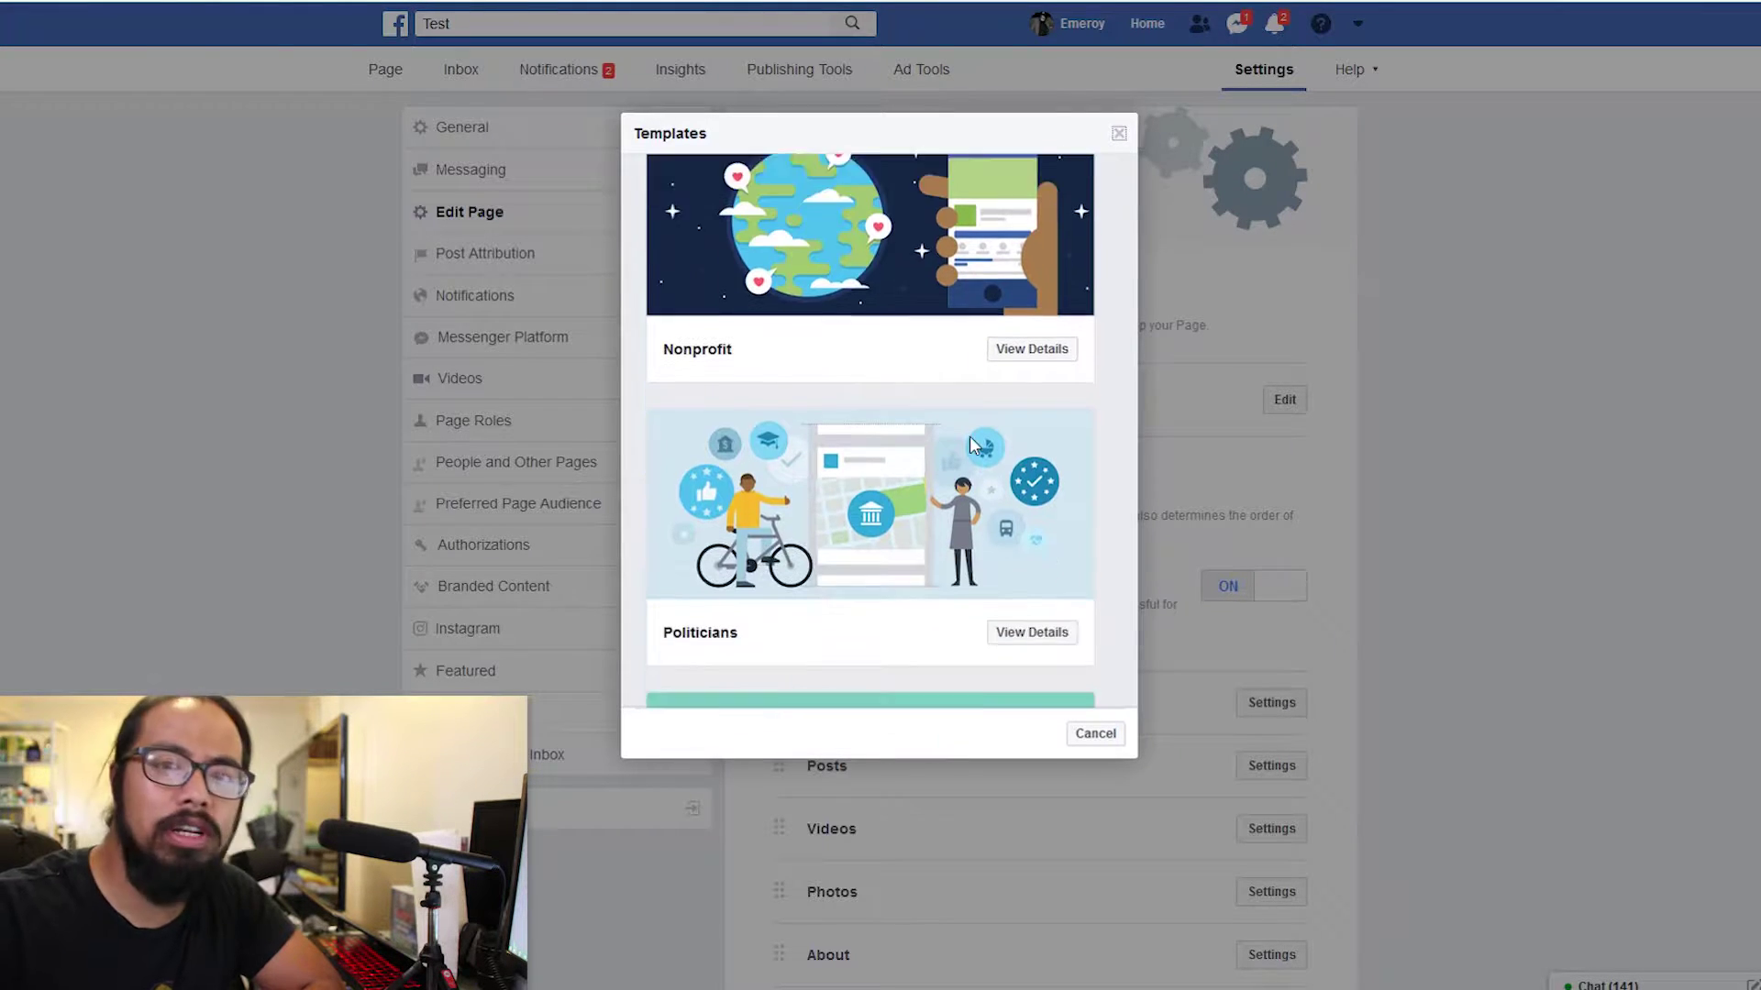
pyautogui.click(1117, 135)
# - Switch off the Show Groups tab option in the Groups tab's settings and save it
pyautogui.scroll(-4, 1412, 660)
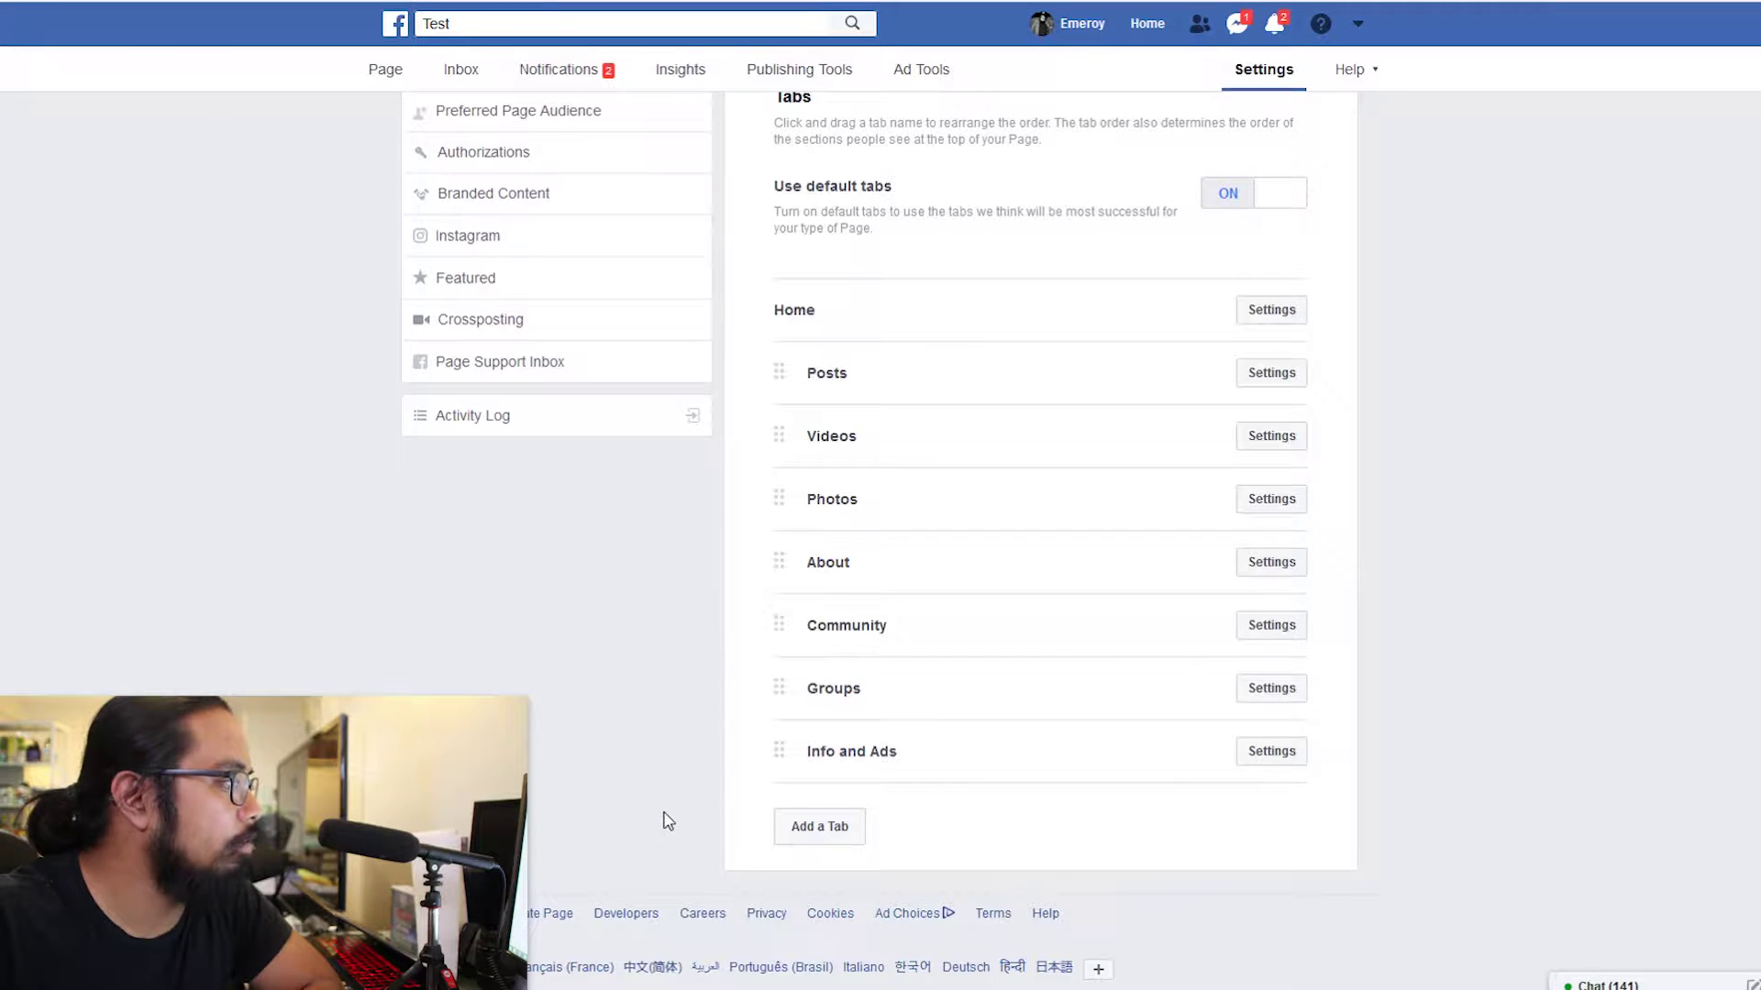
pyautogui.click(1271, 695)
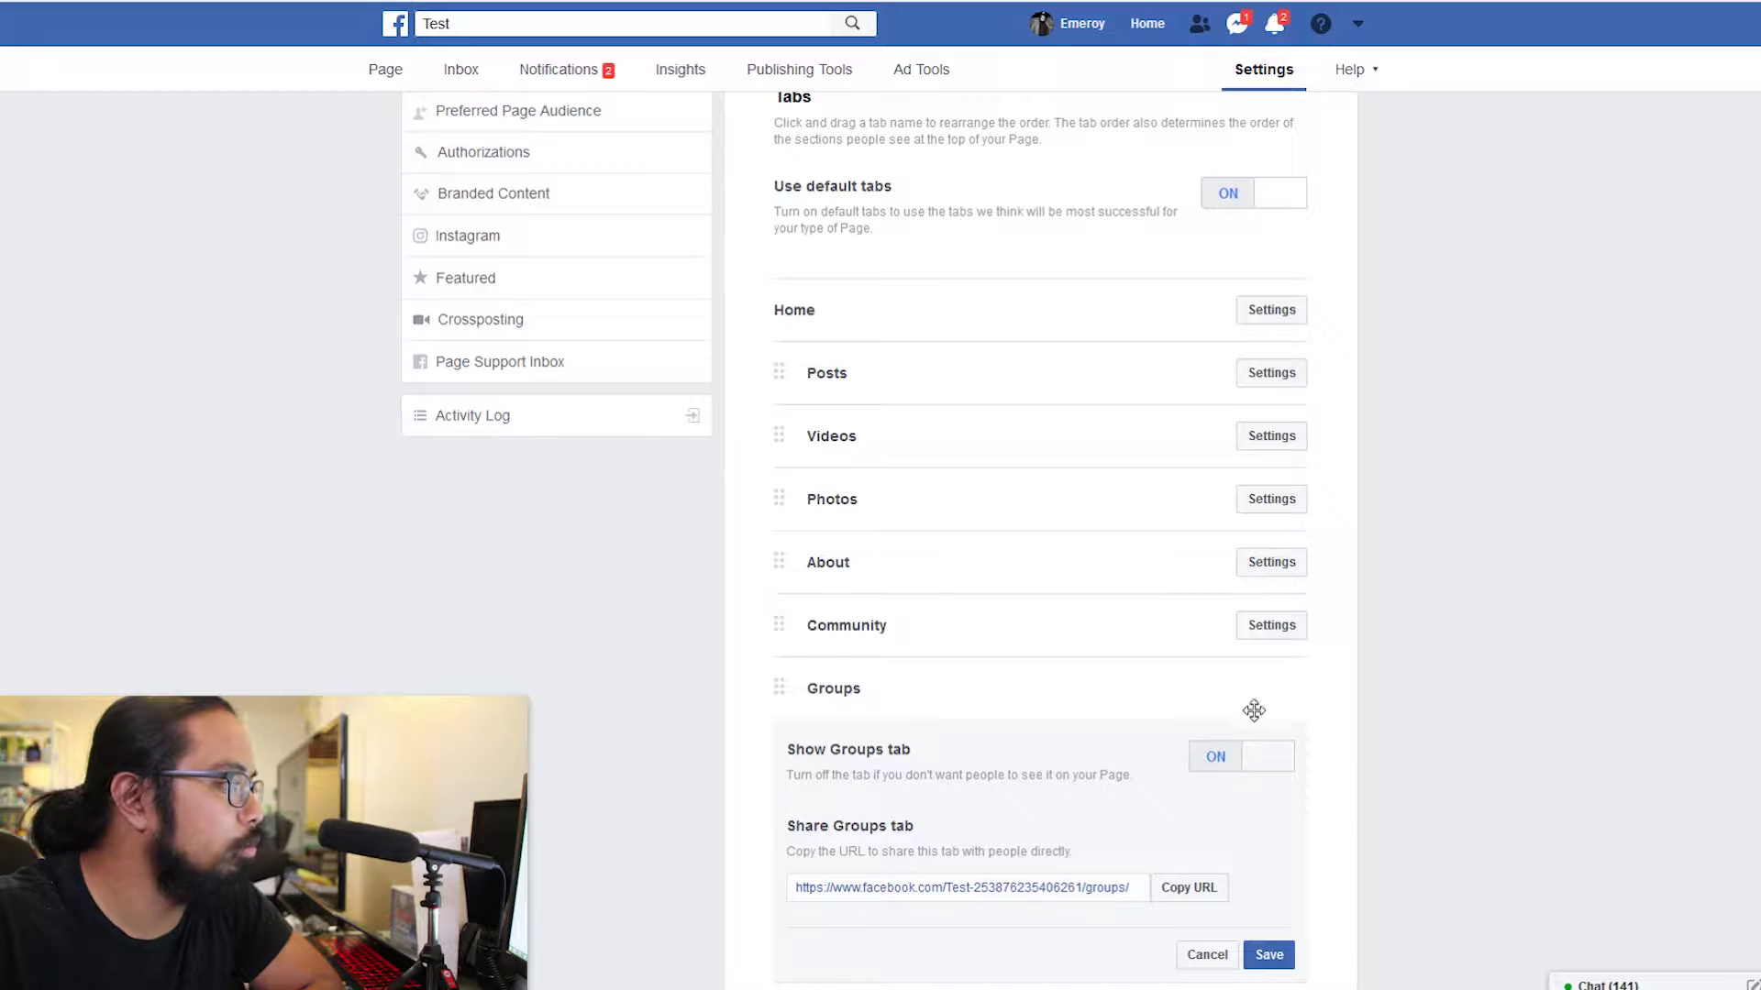
pyautogui.click(1207, 954)
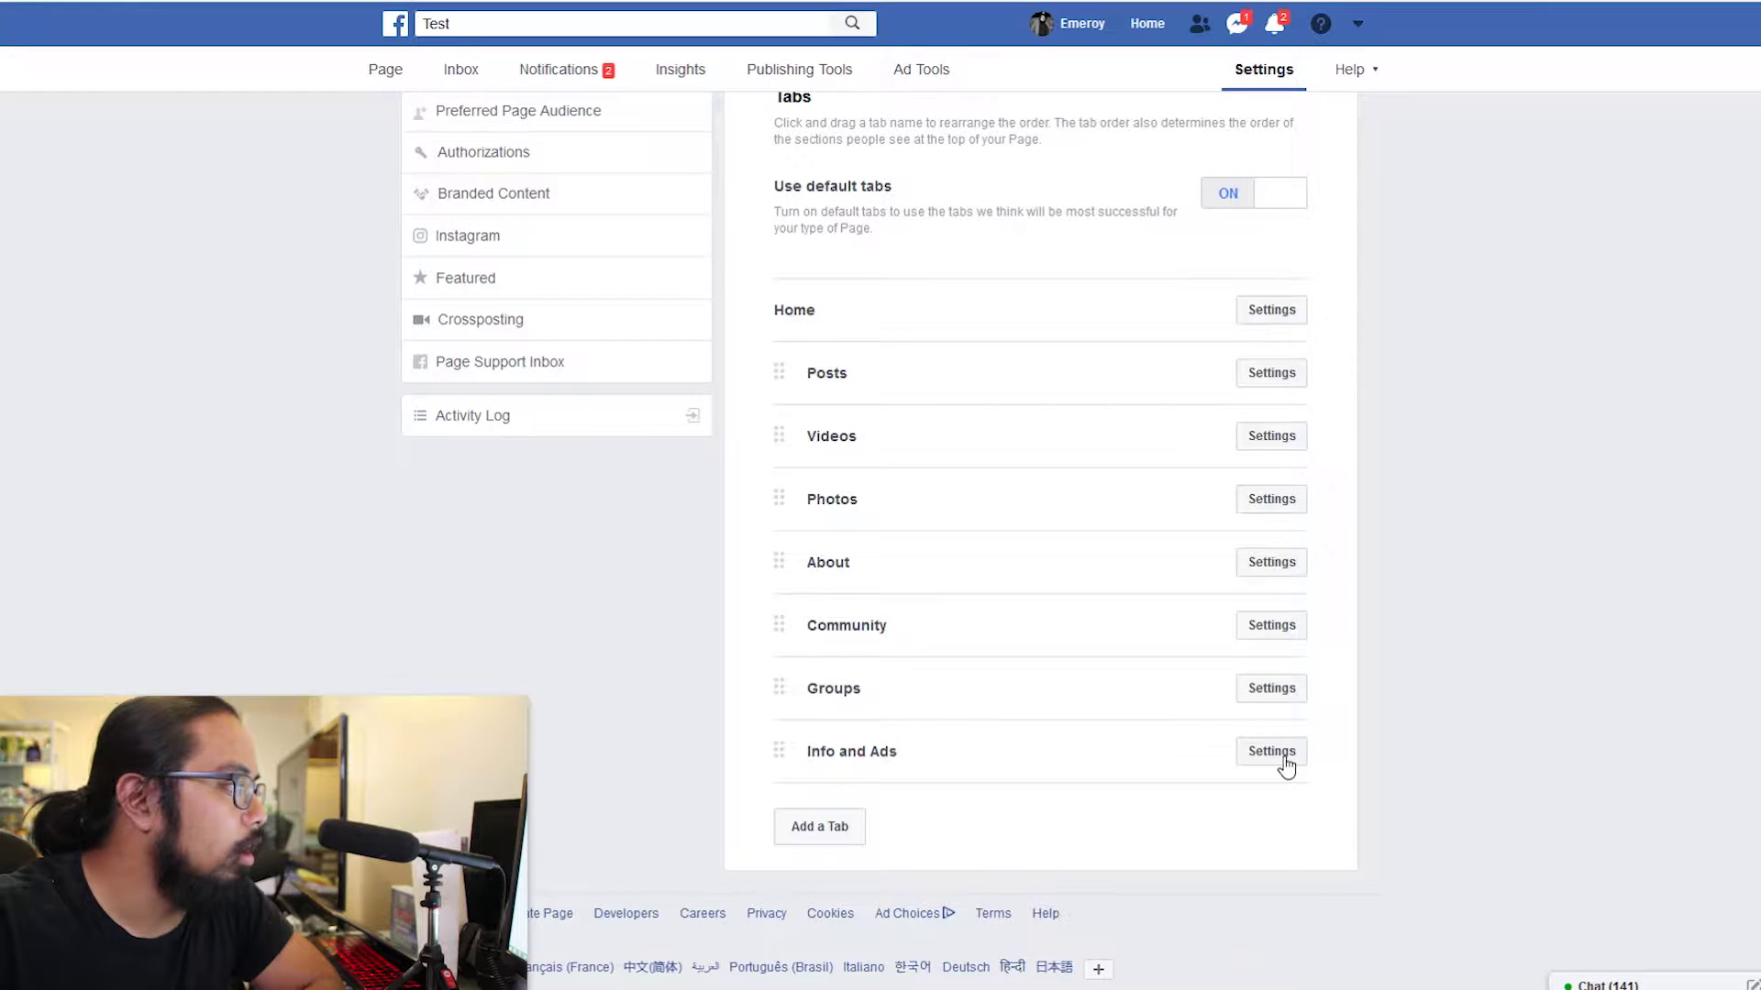
pyautogui.click(1281, 706)
pyautogui.scroll(-3, 1395, 794)
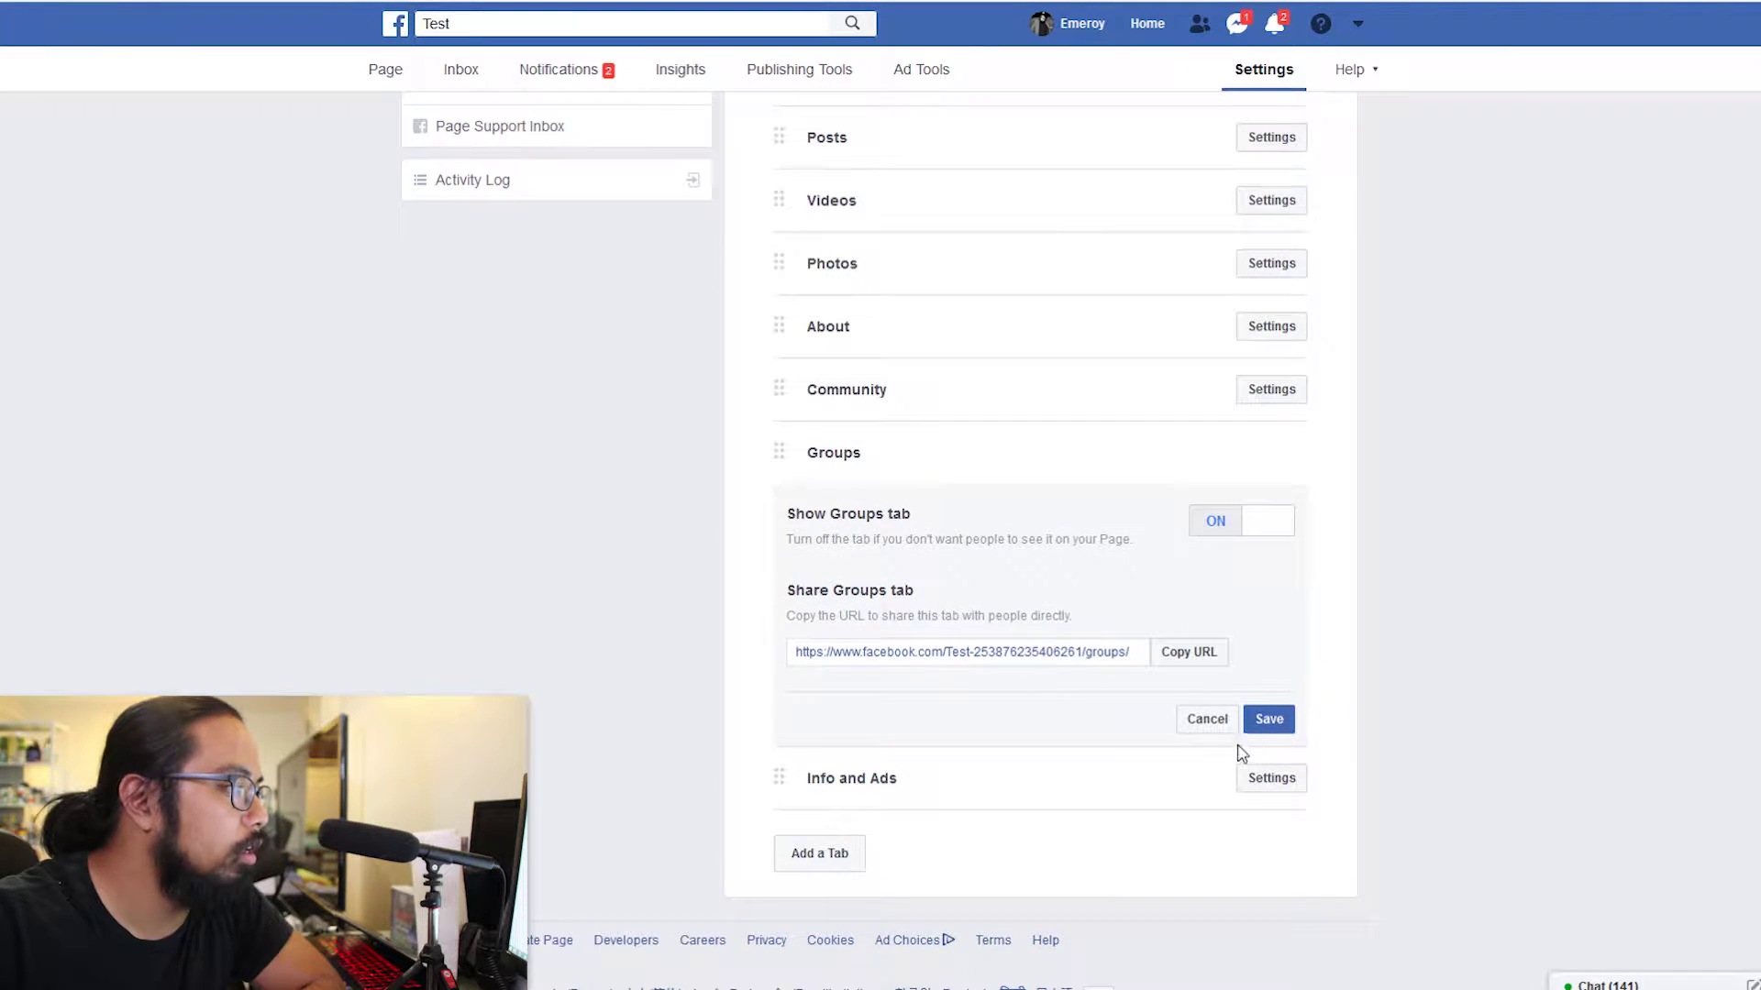
pyautogui.click(1238, 523)
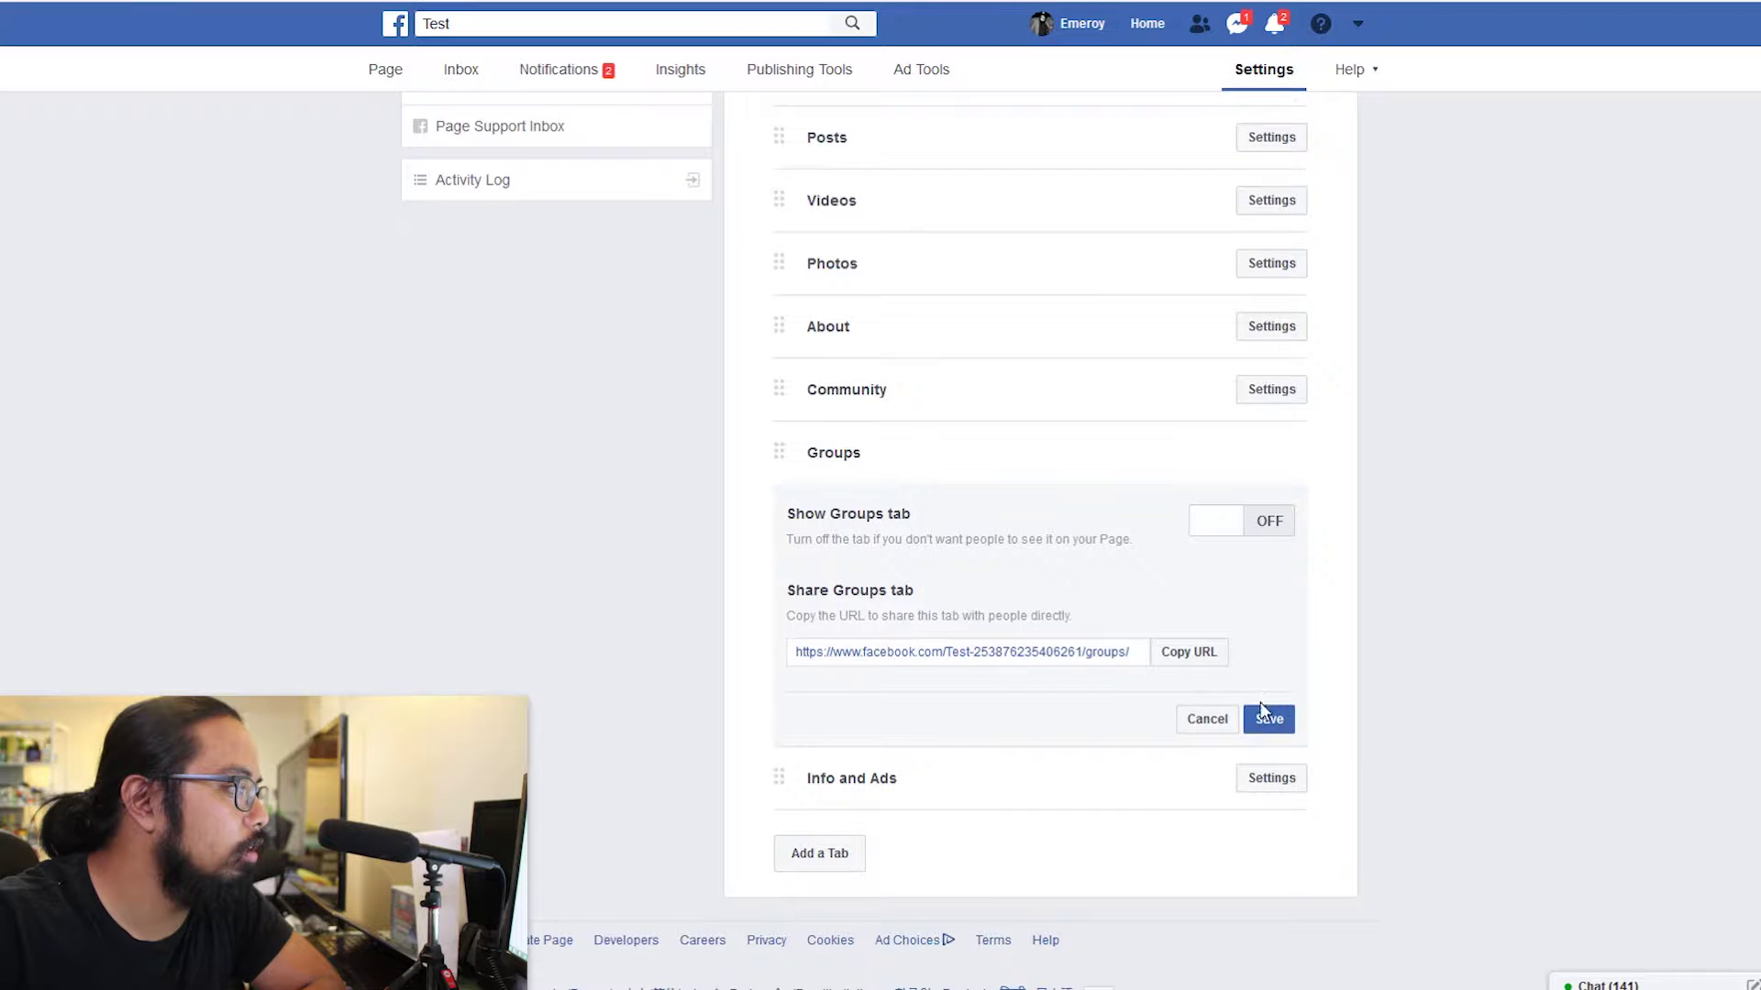
pyautogui.click(1269, 719)
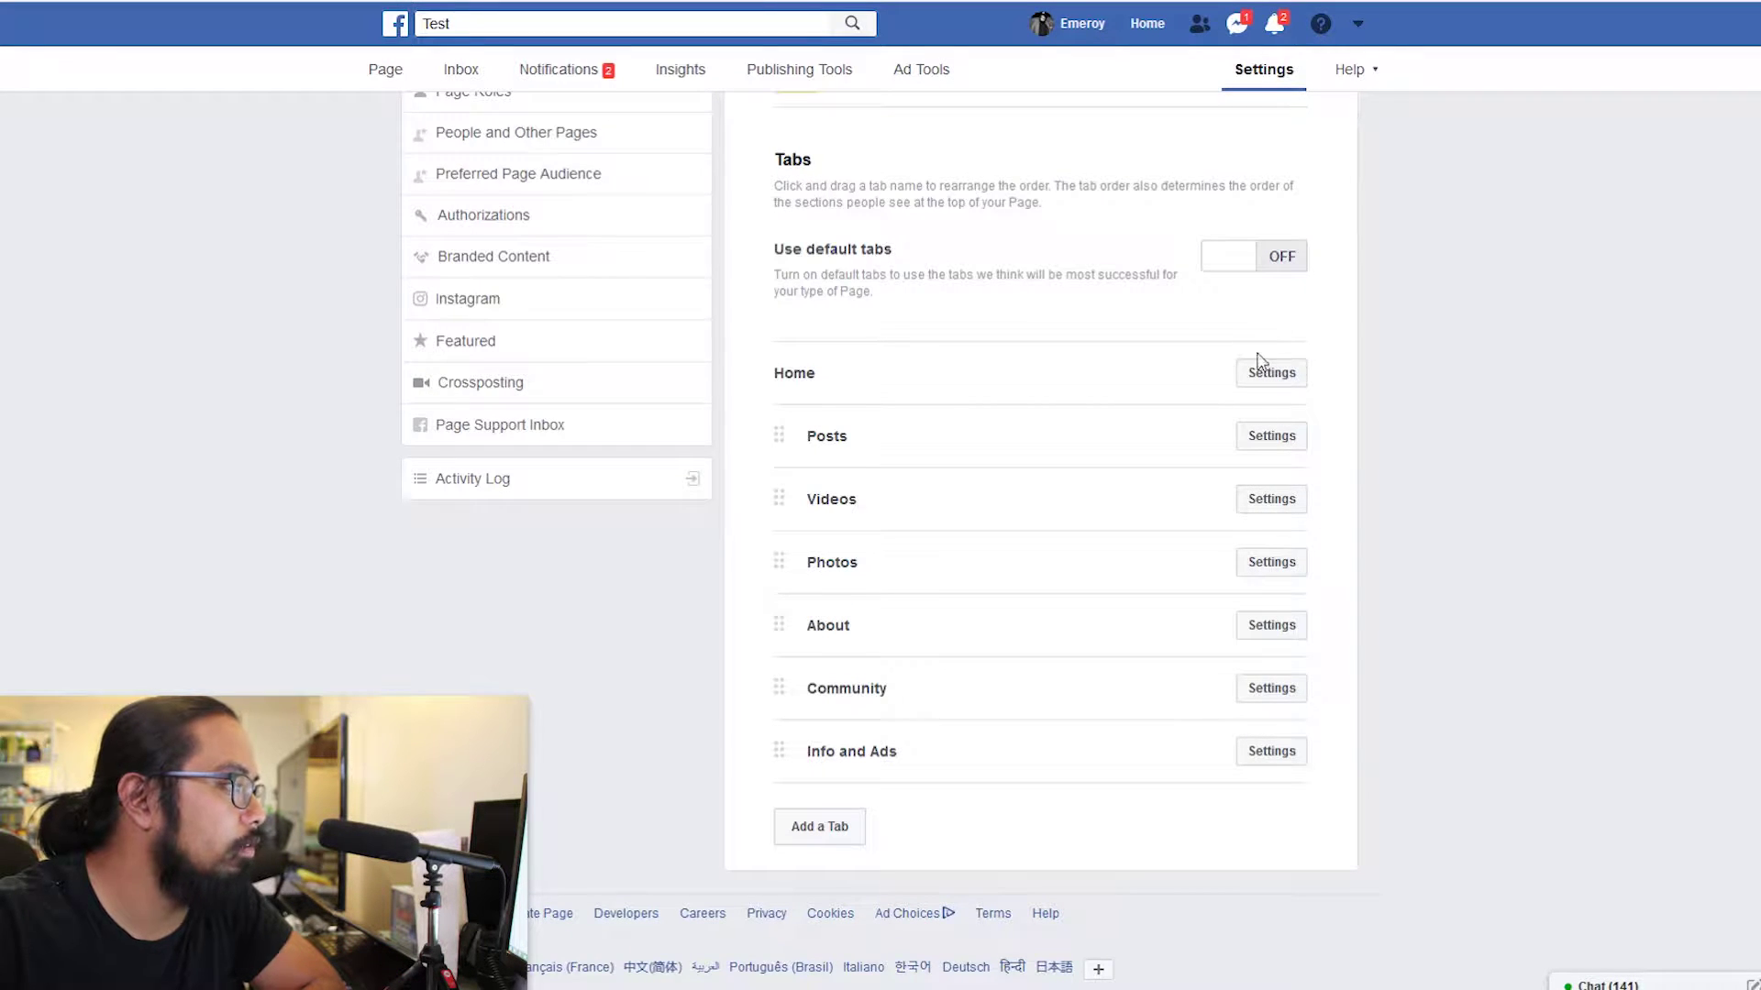
# - Turn the Use default tabs option back on for the page
pyautogui.click(1266, 265)
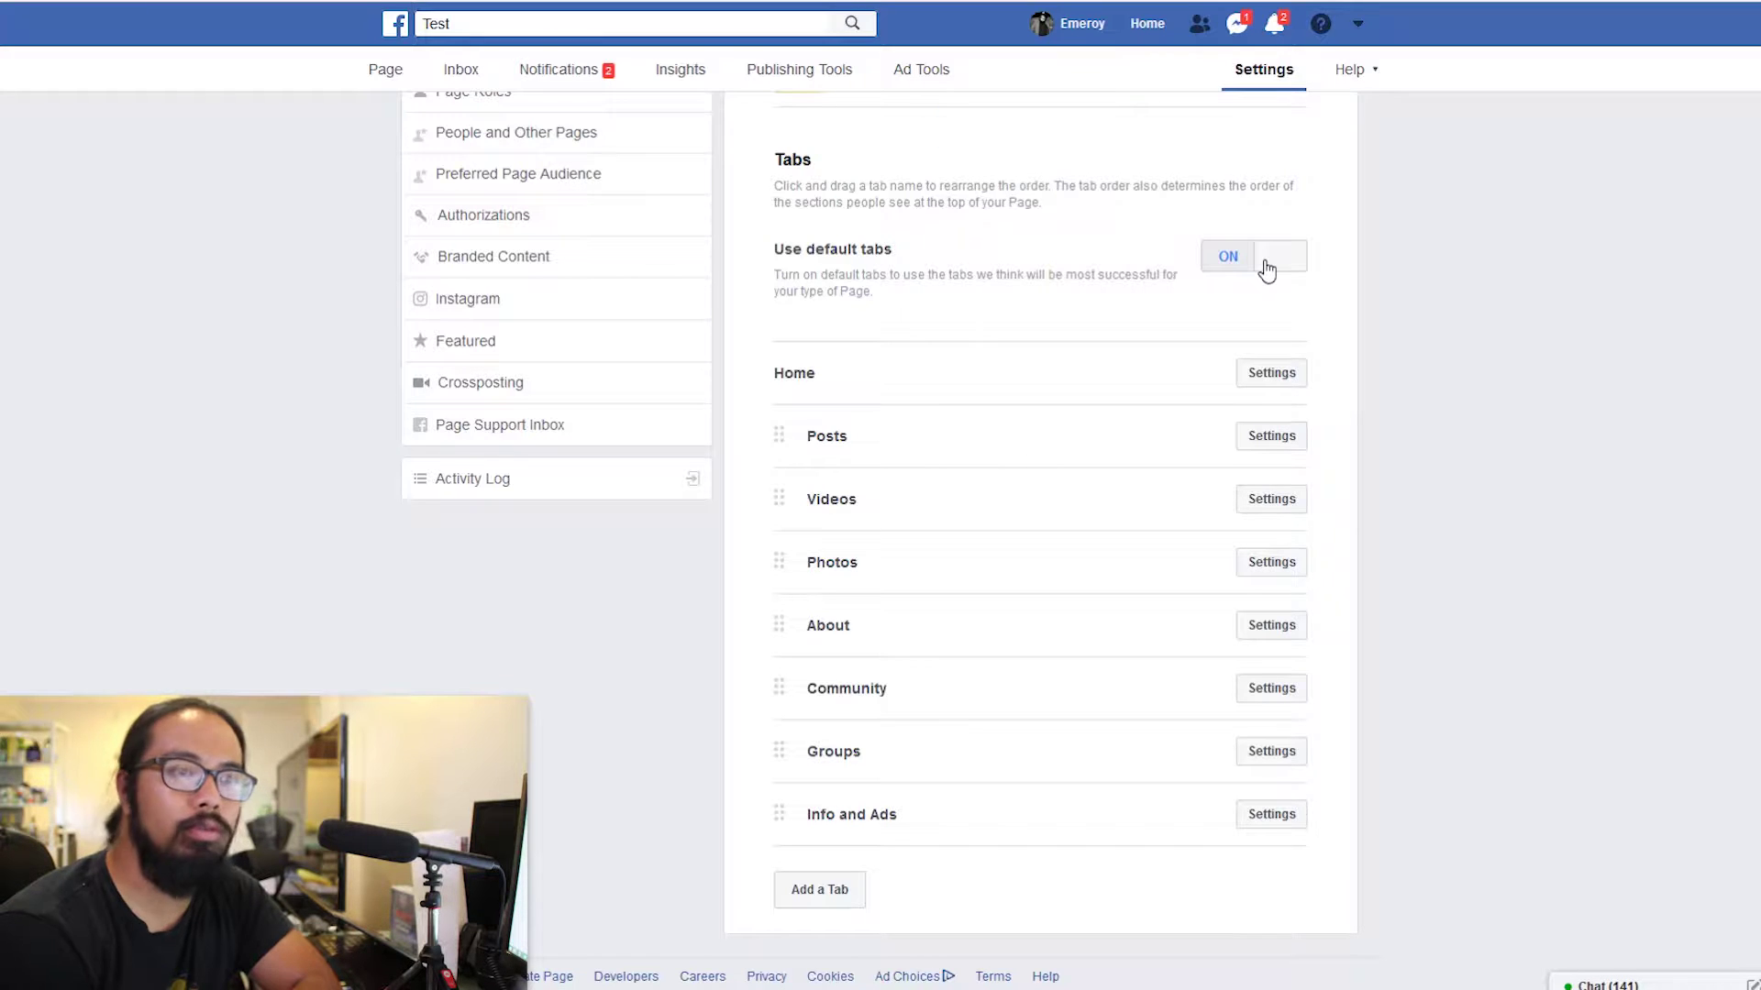
pyautogui.scroll(4, 1265, 266)
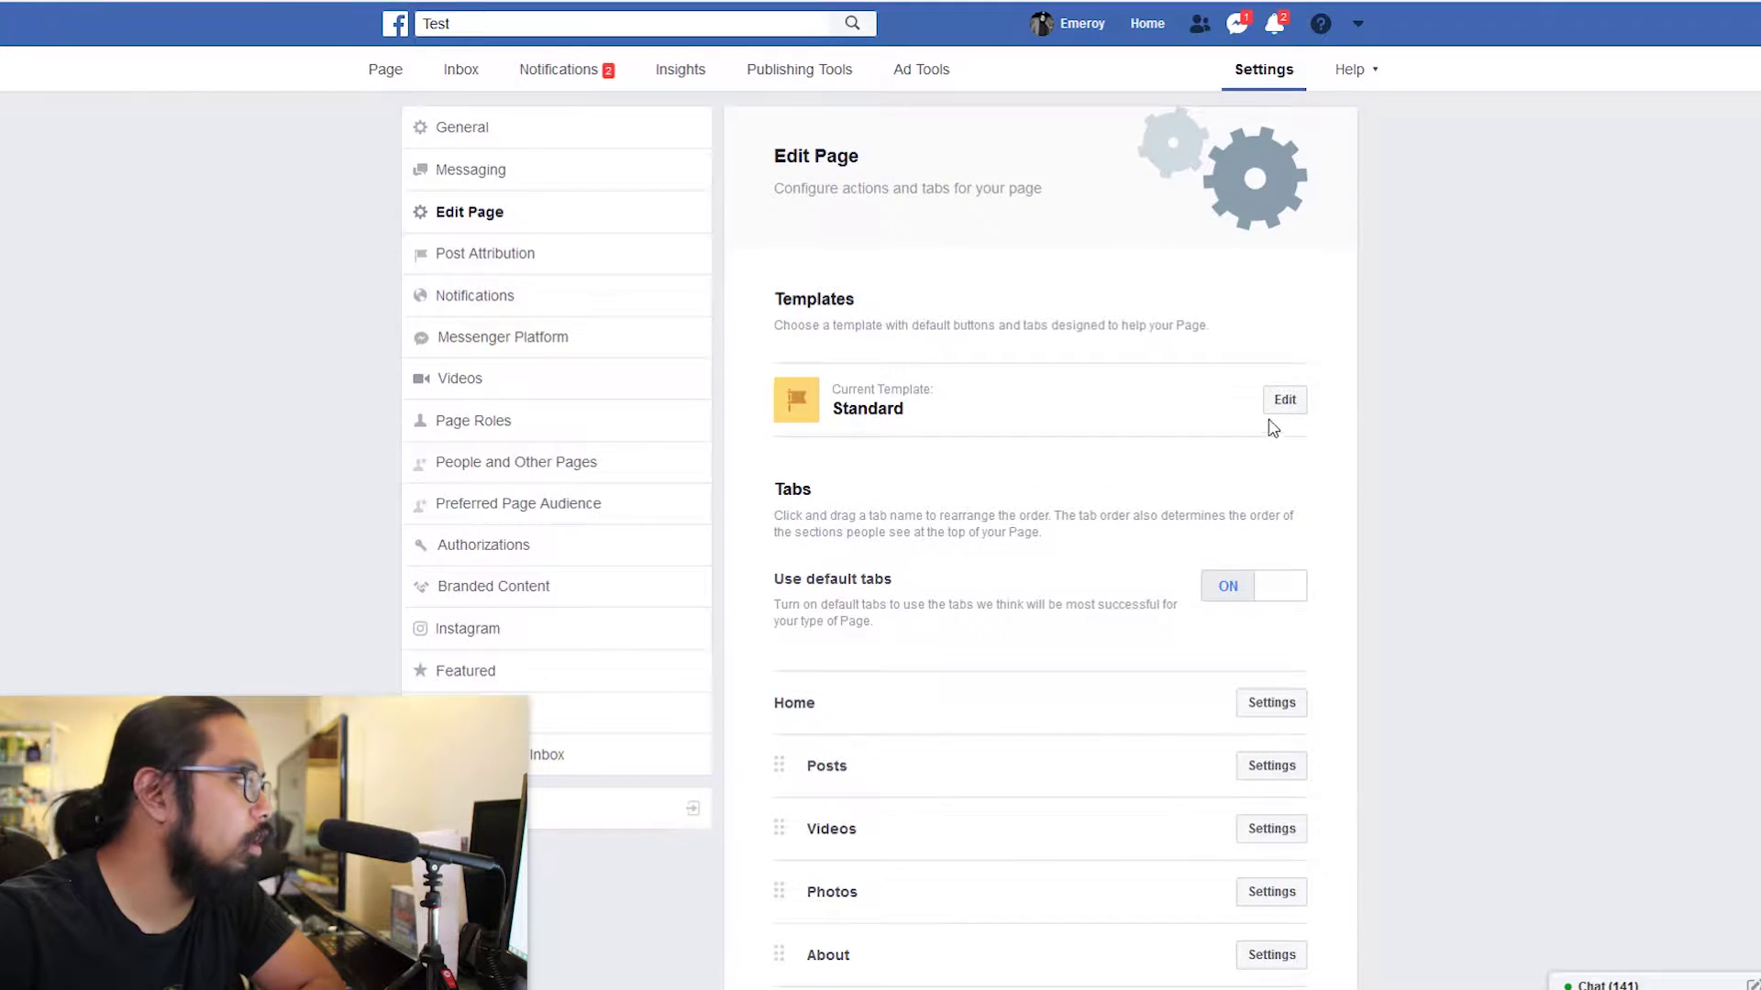
# - Hide the Groups tab from the page and save the change
pyautogui.scroll(-4, 1419, 488)
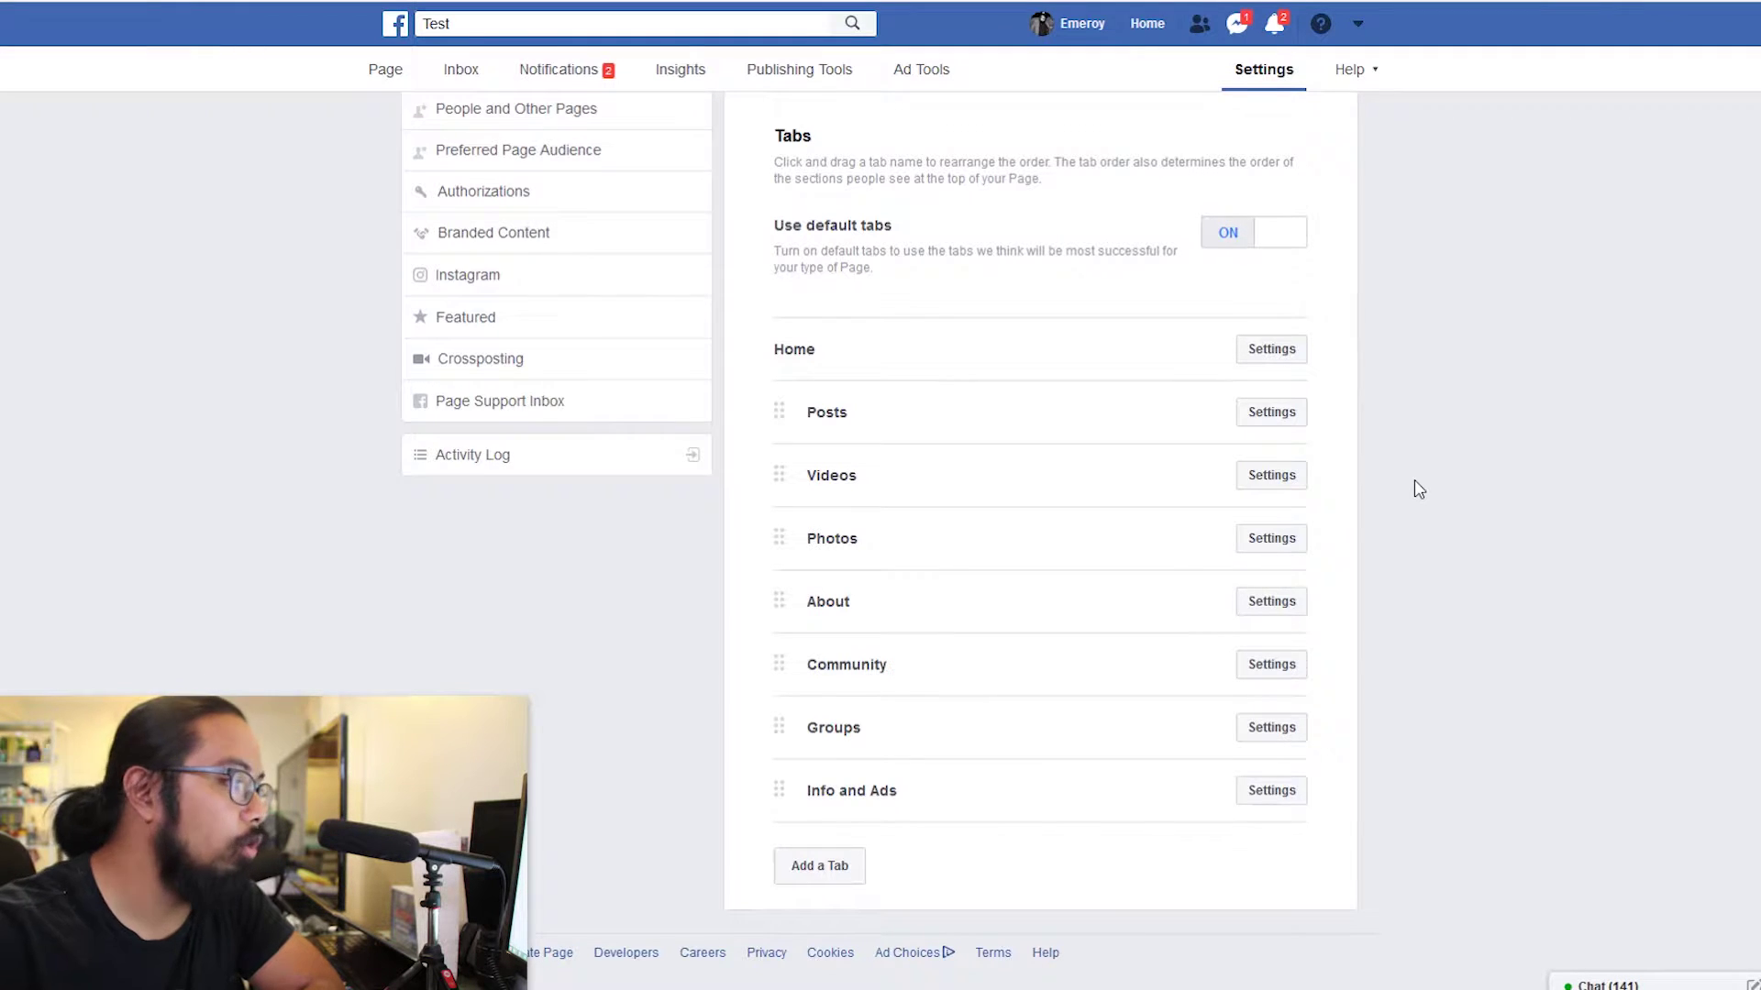
pyautogui.click(1271, 728)
pyautogui.scroll(-3, 1369, 727)
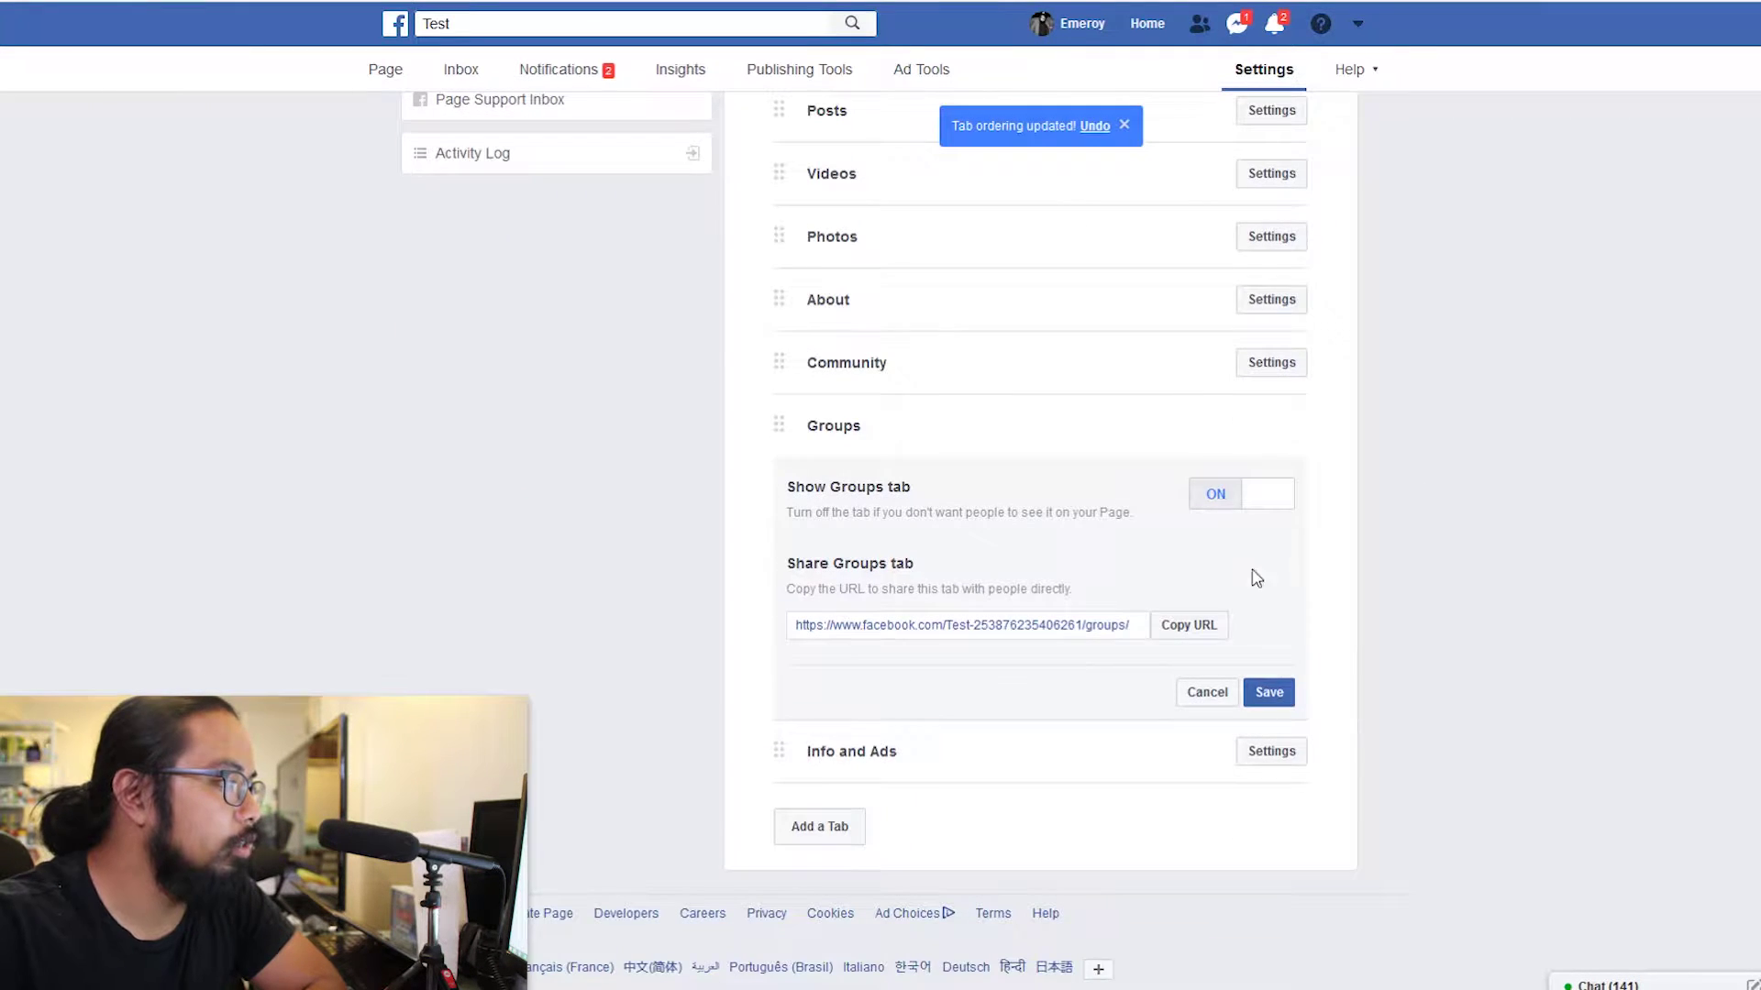
pyautogui.click(1242, 504)
pyautogui.click(1291, 691)
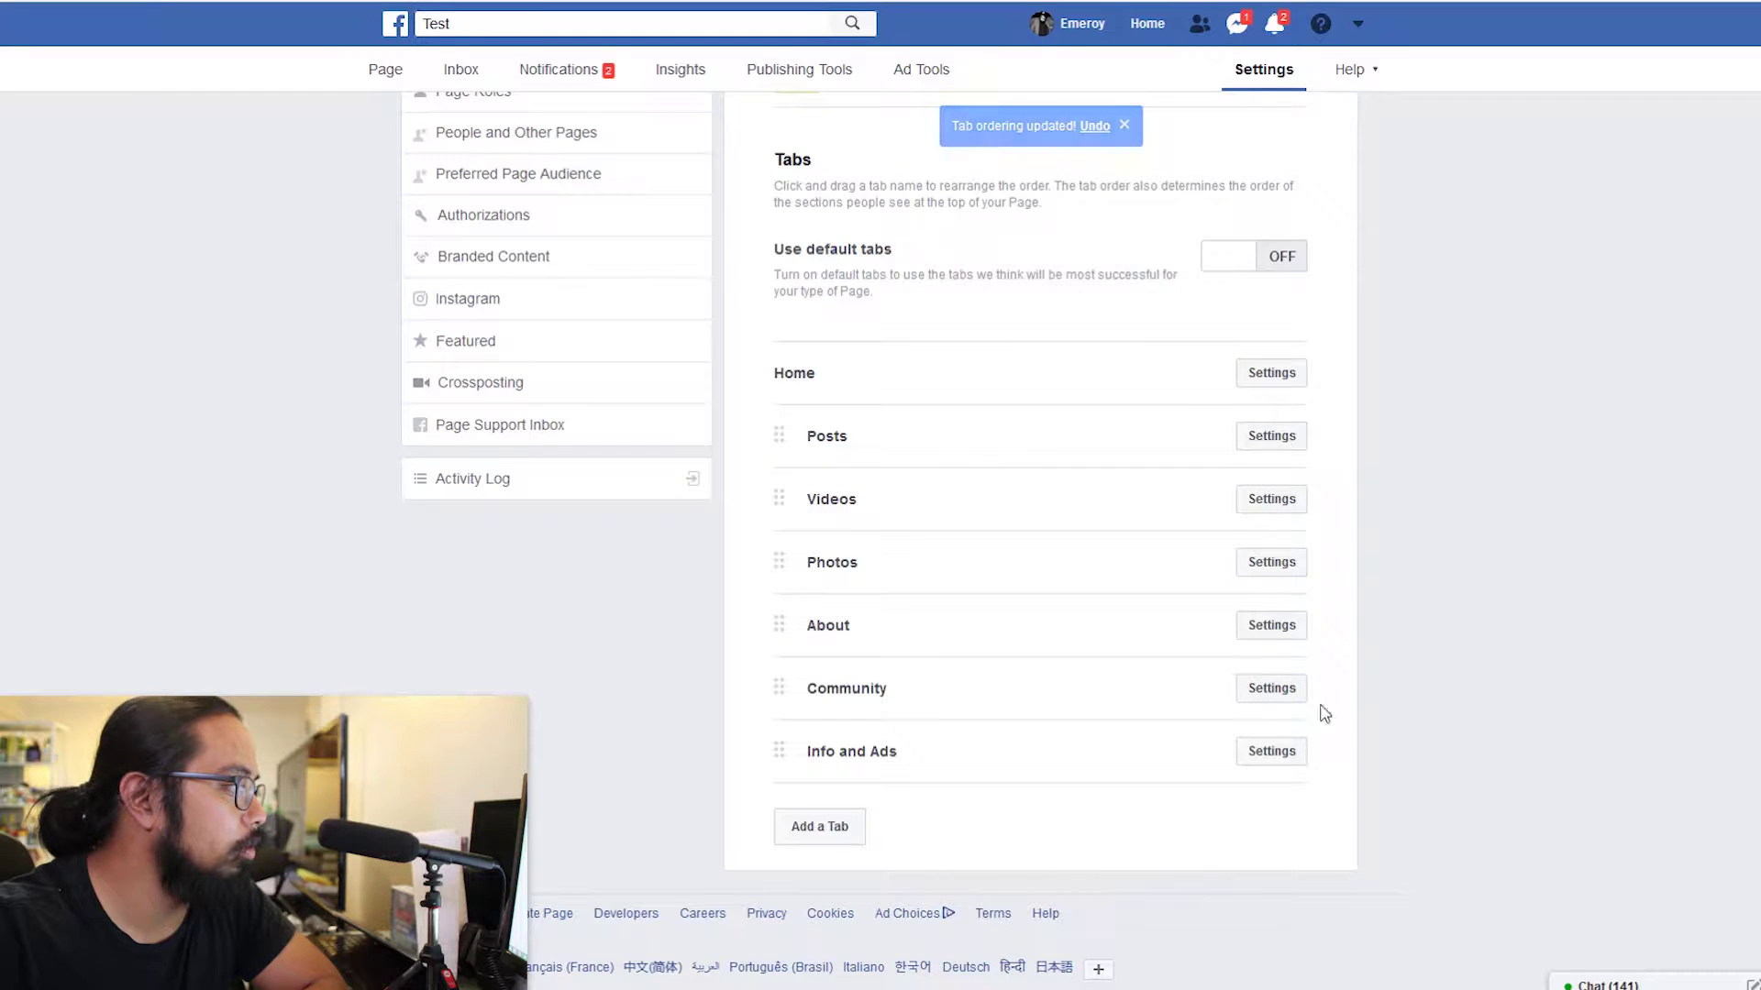
# - Add an Events tab to the page and move it between Photos and About
pyautogui.click(819, 826)
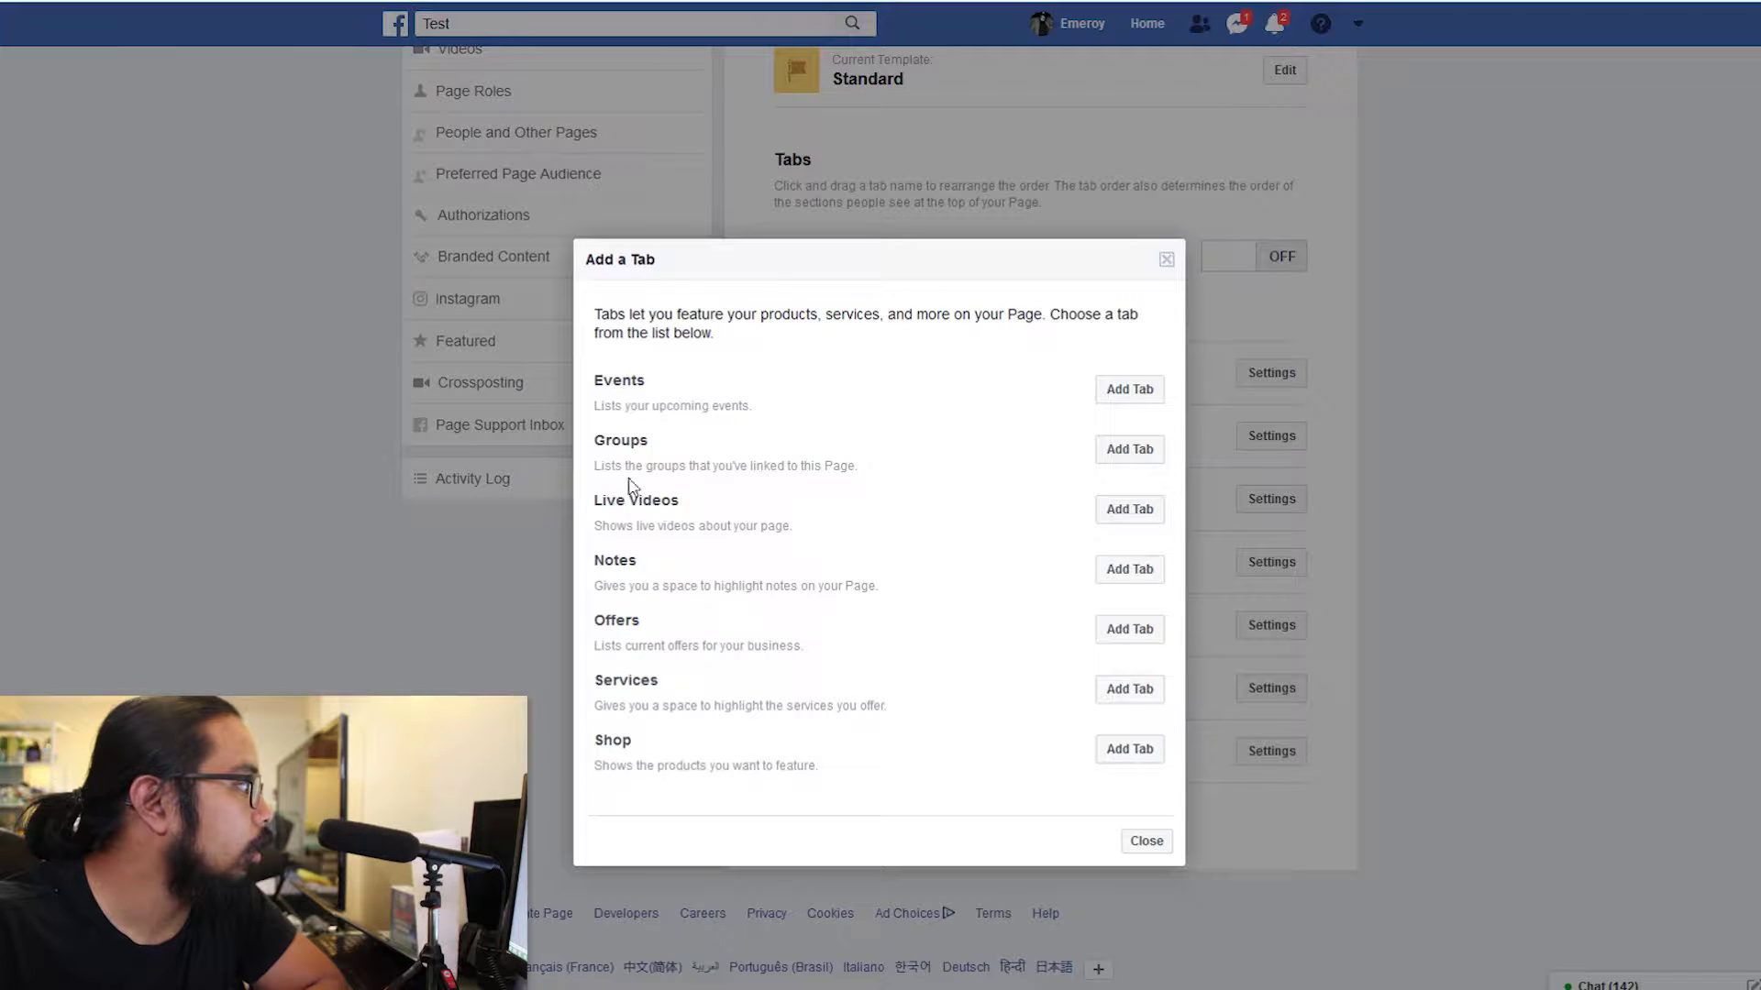
pyautogui.click(1137, 395)
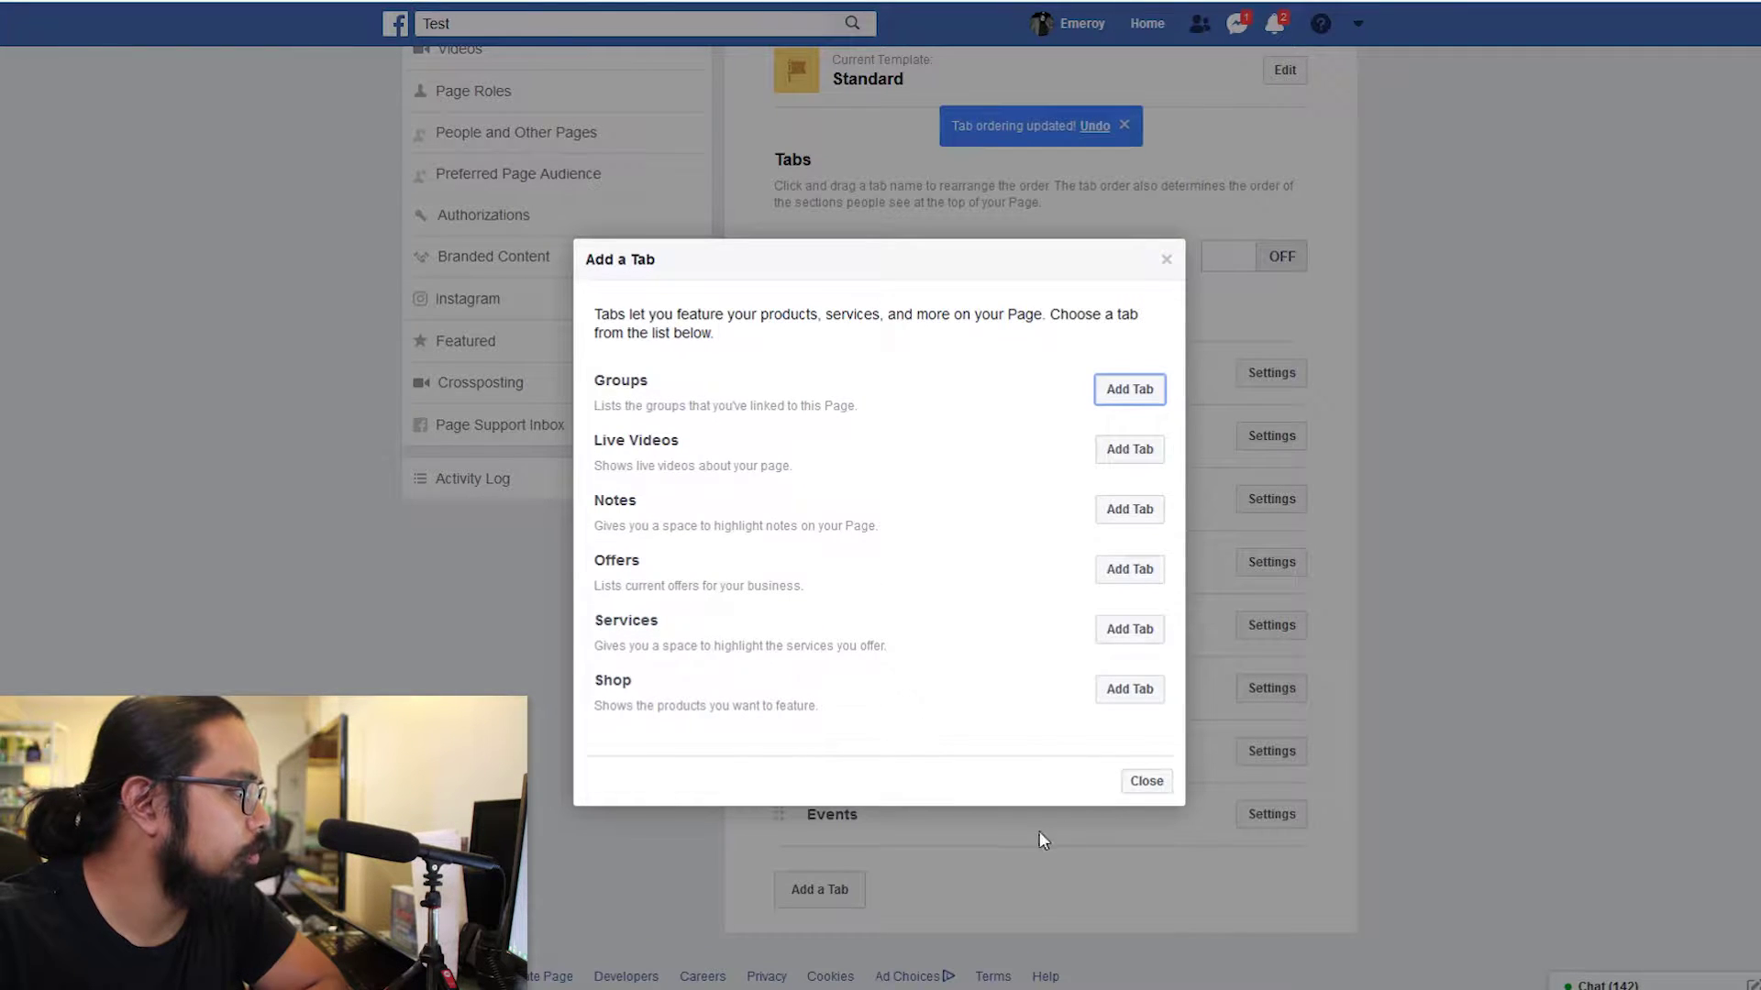
pyautogui.click(1142, 781)
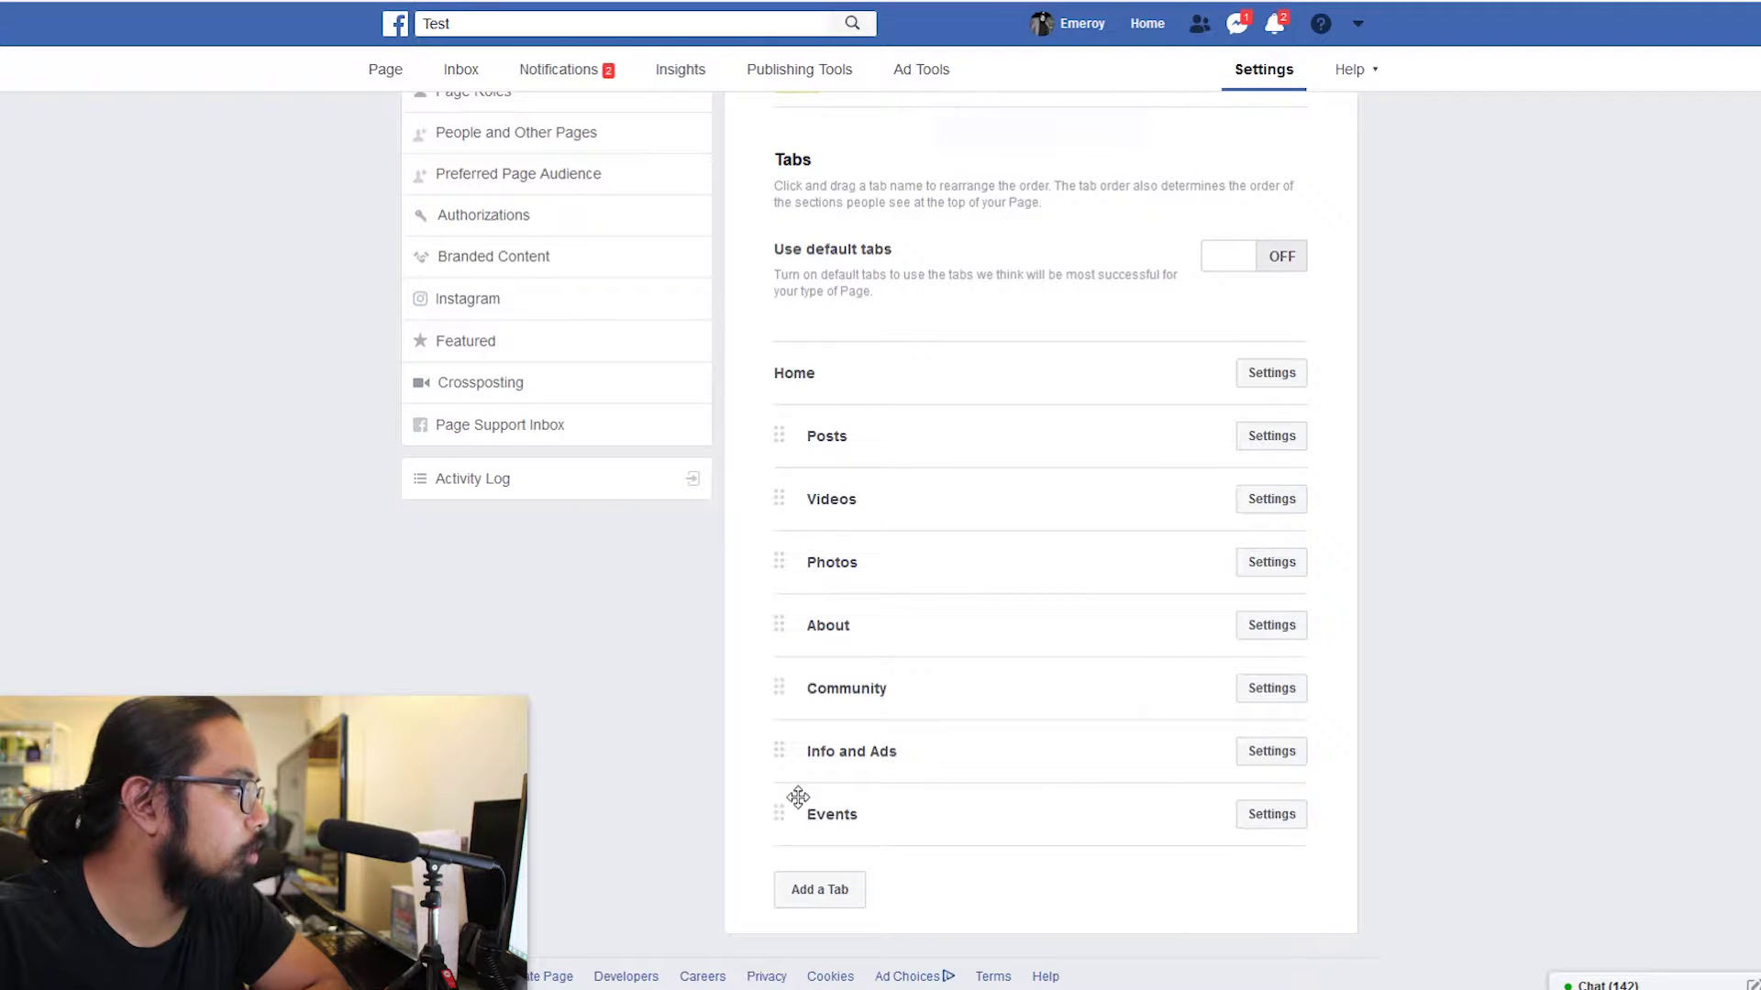
pyautogui.moveTo(782, 816); pyautogui.dragTo(772, 631)
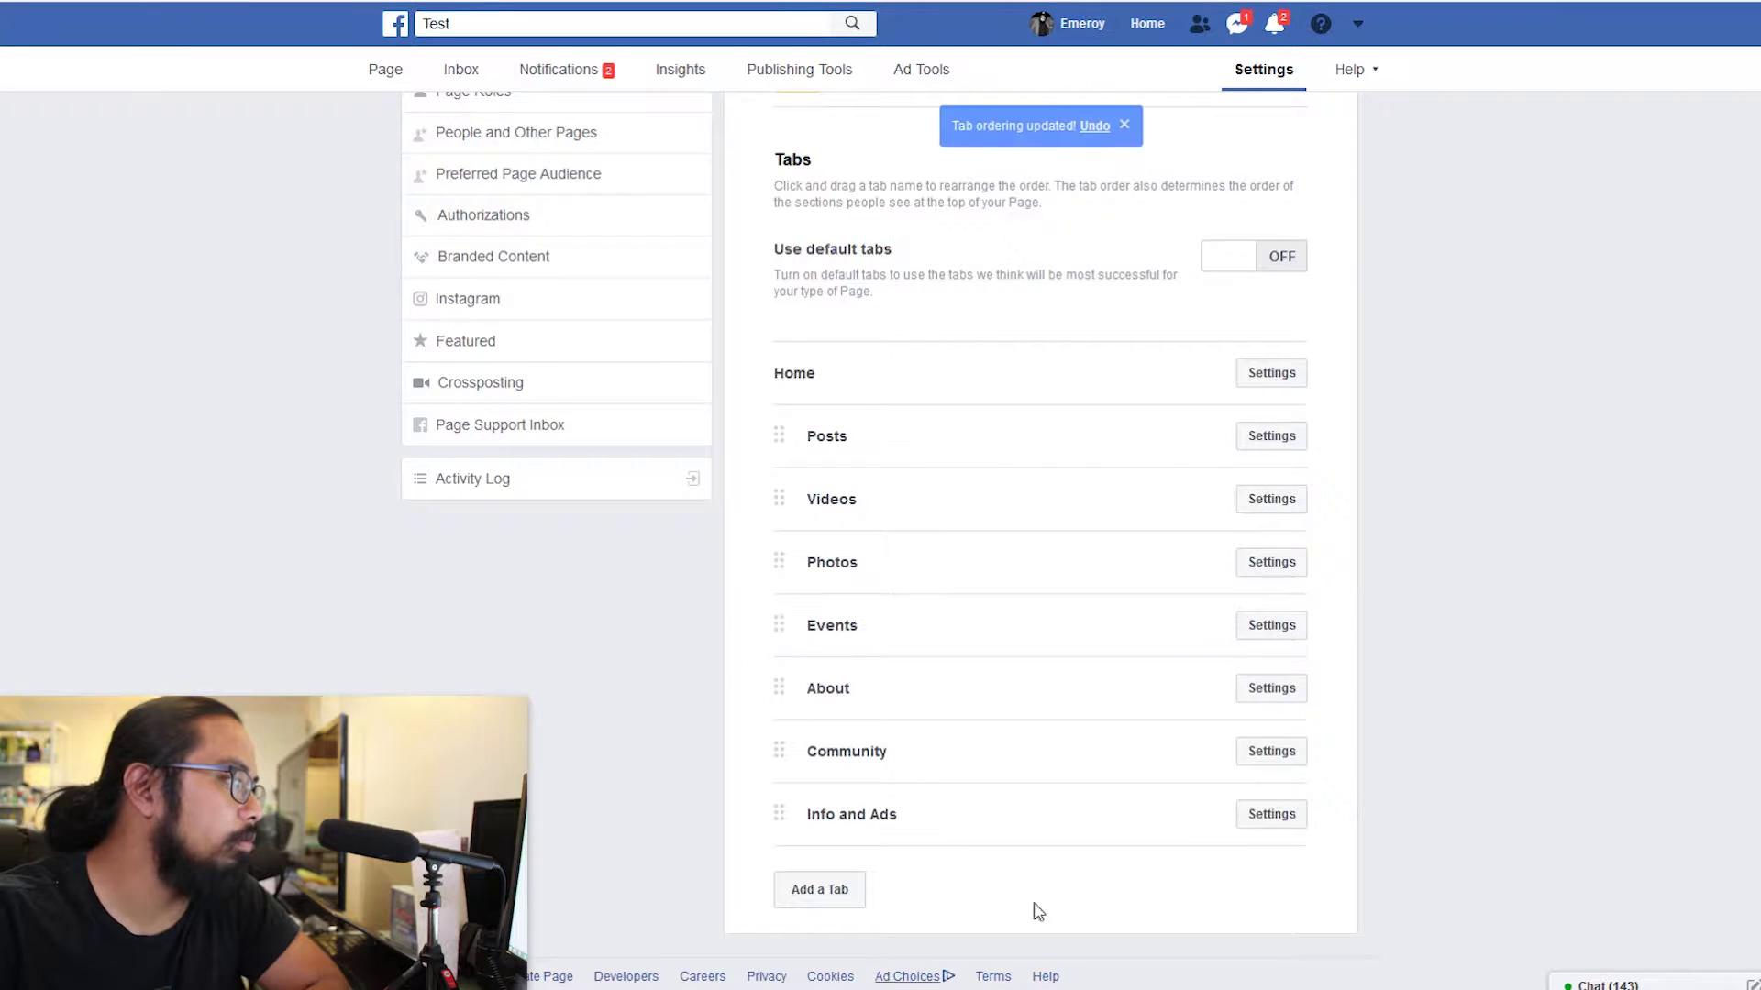
# - Open the Test page's home view to look over the page
pyautogui.scroll(3, 1213, 708)
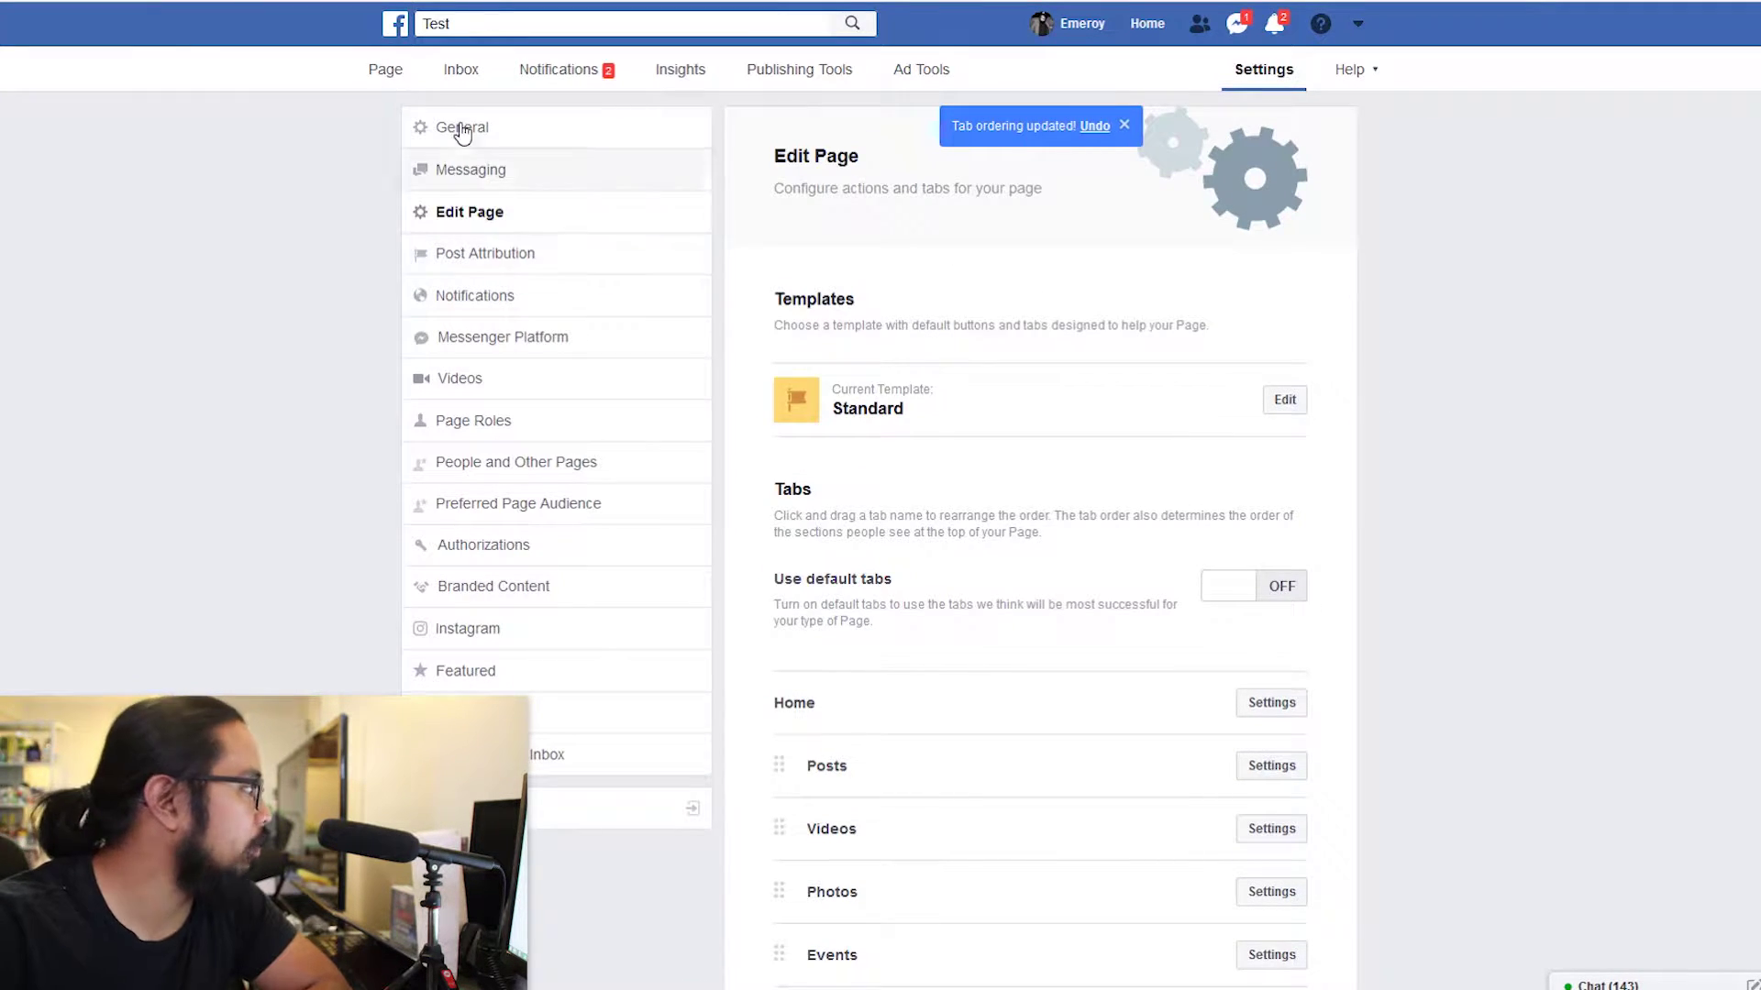
pyautogui.click(383, 77)
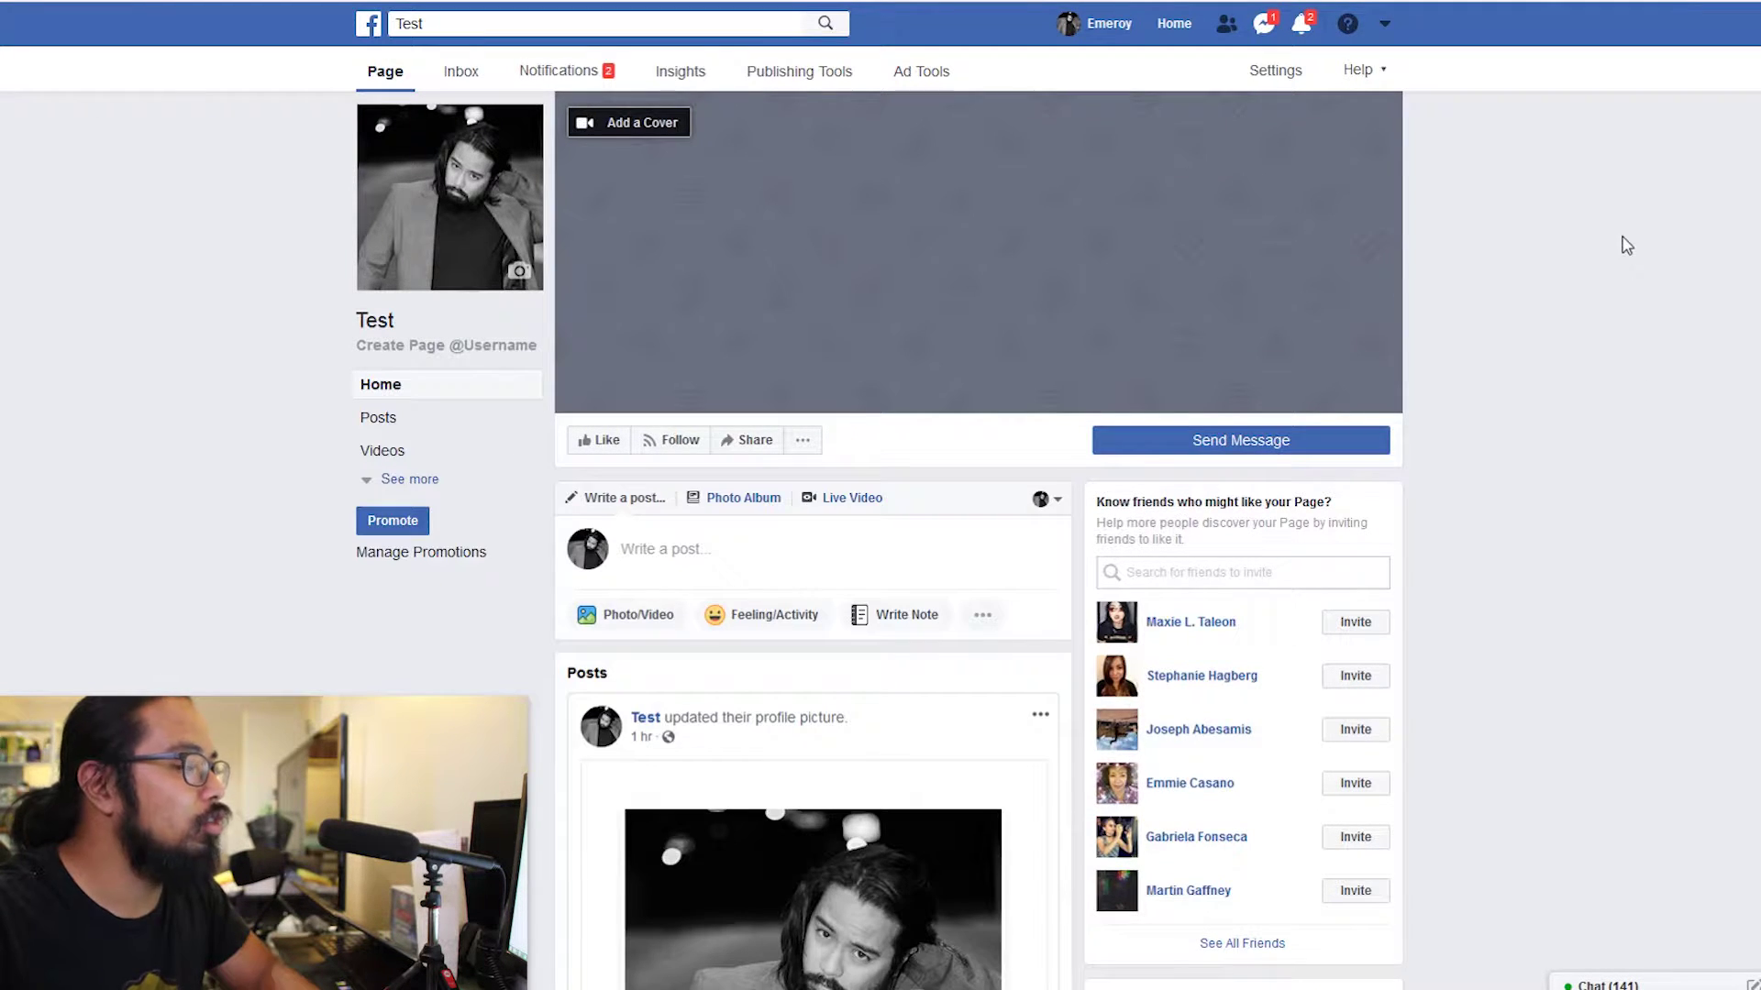
# - Open the Instagram section of the page settings, view its login form and close it without logging in
pyautogui.click(1303, 74)
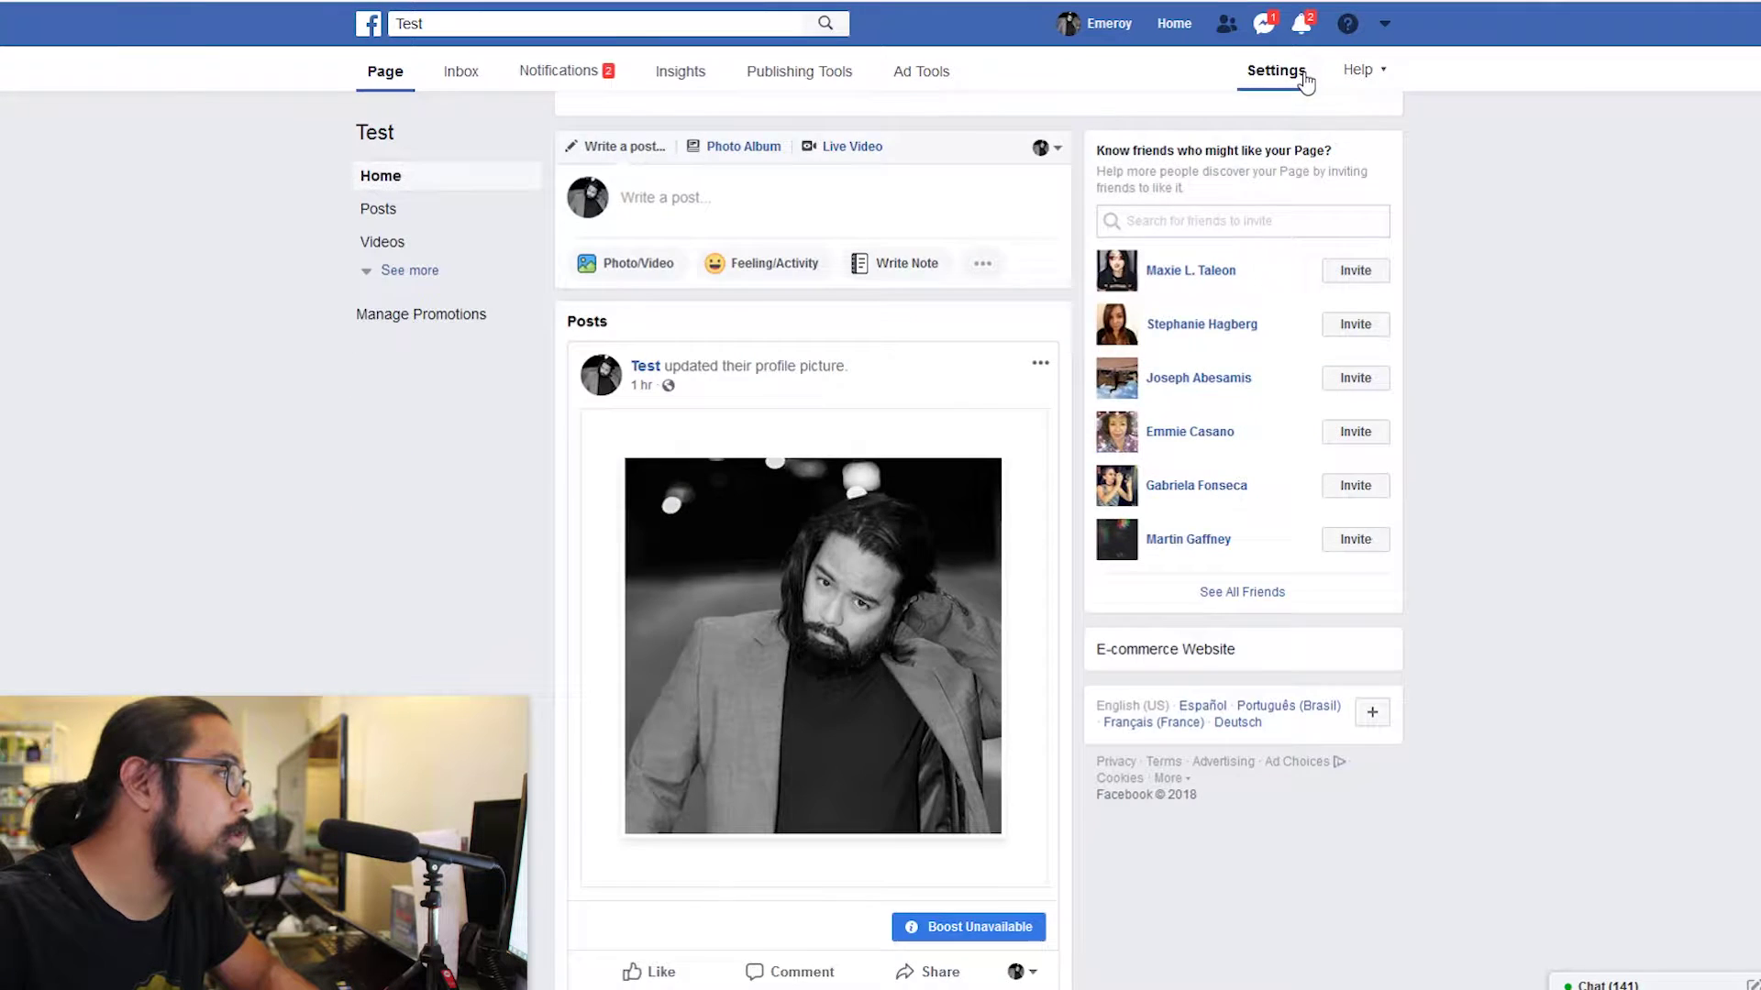
pyautogui.click(478, 631)
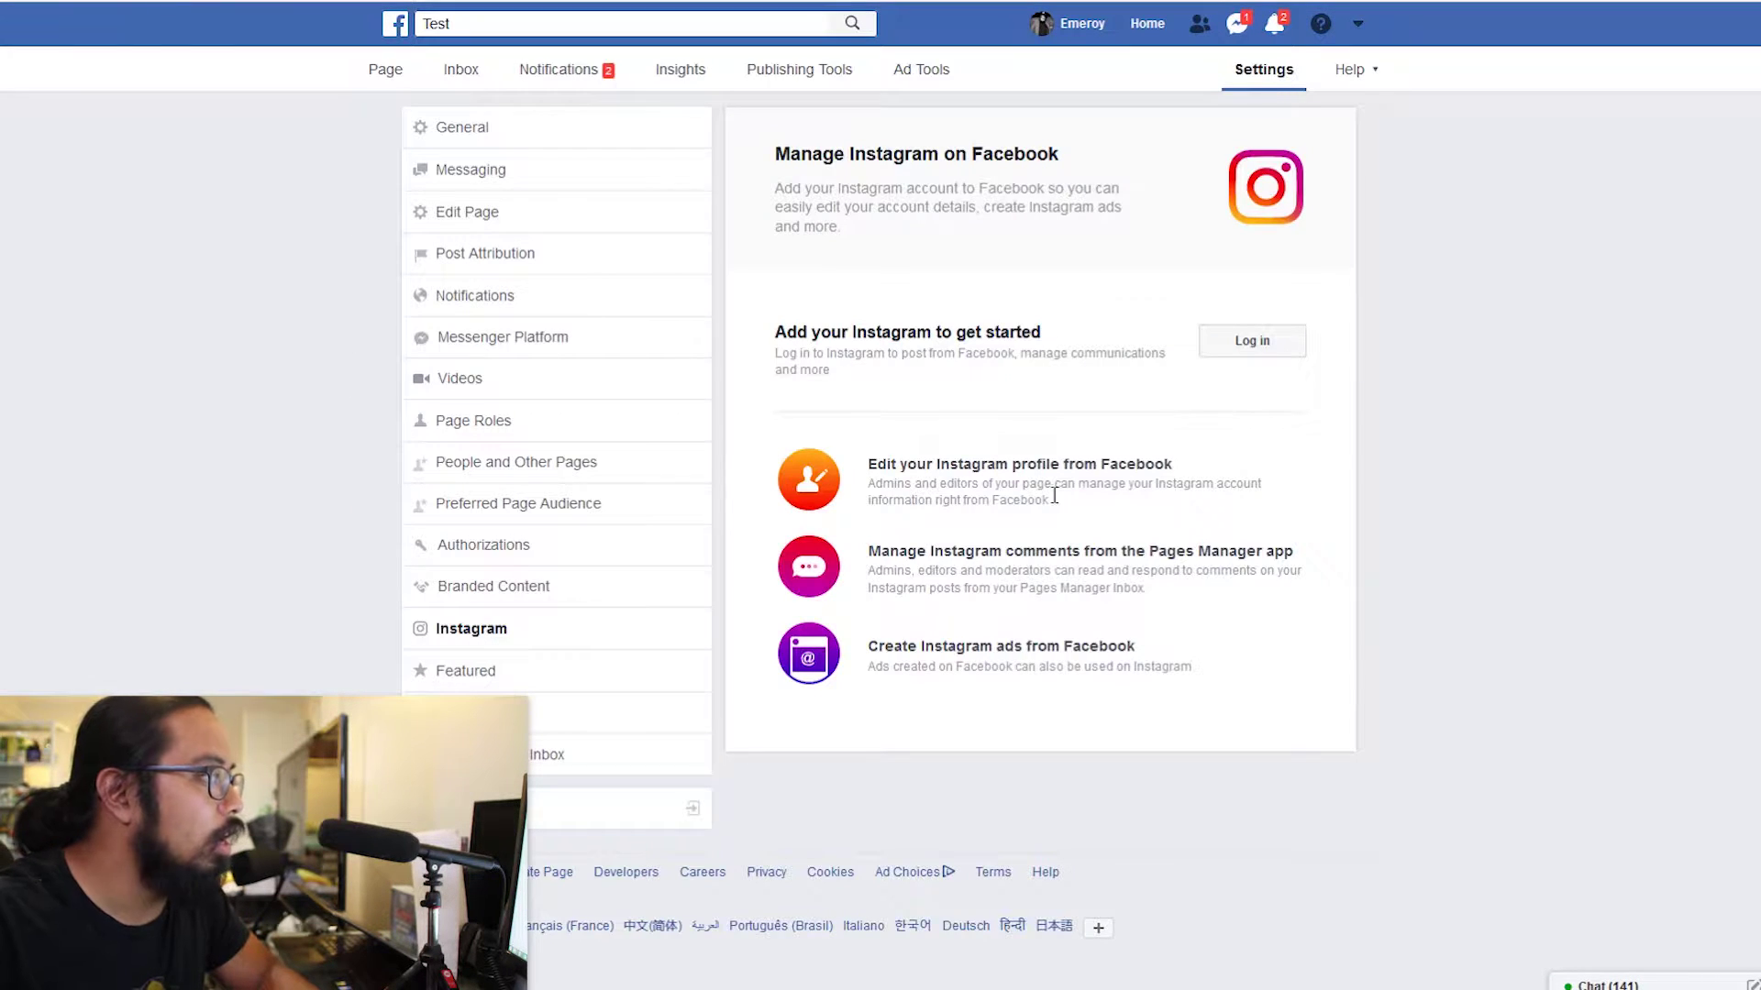
pyautogui.click(1262, 354)
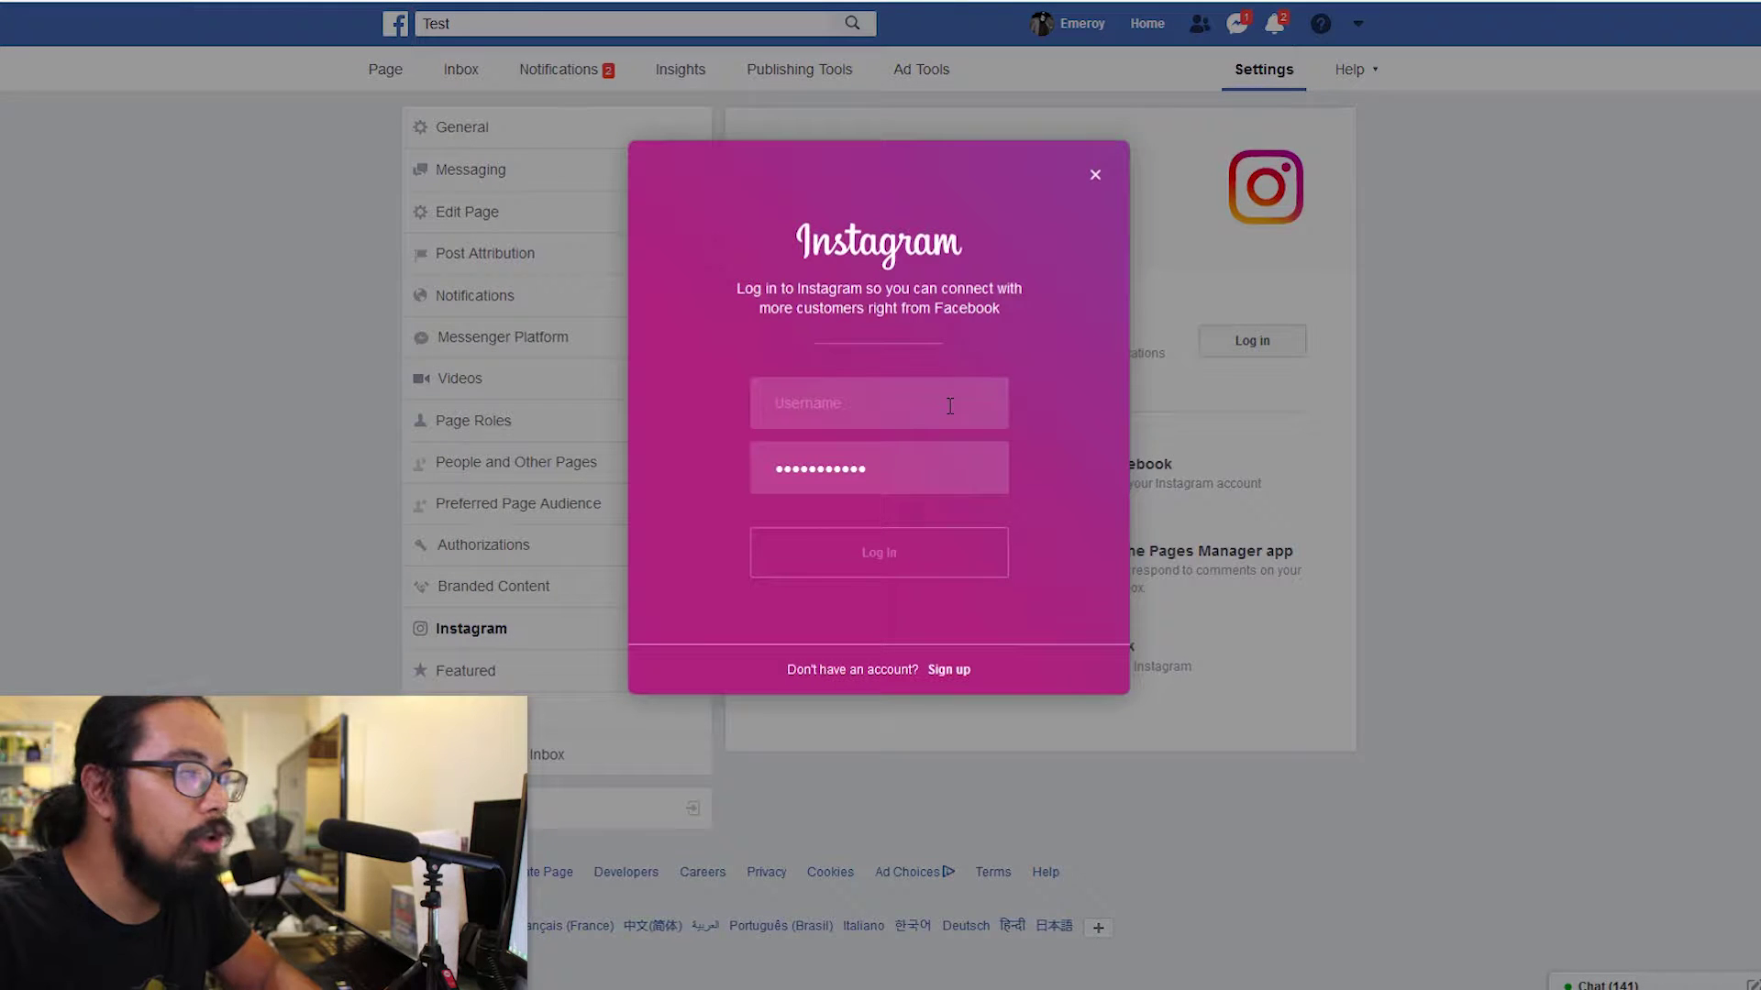
pyautogui.click(1095, 177)
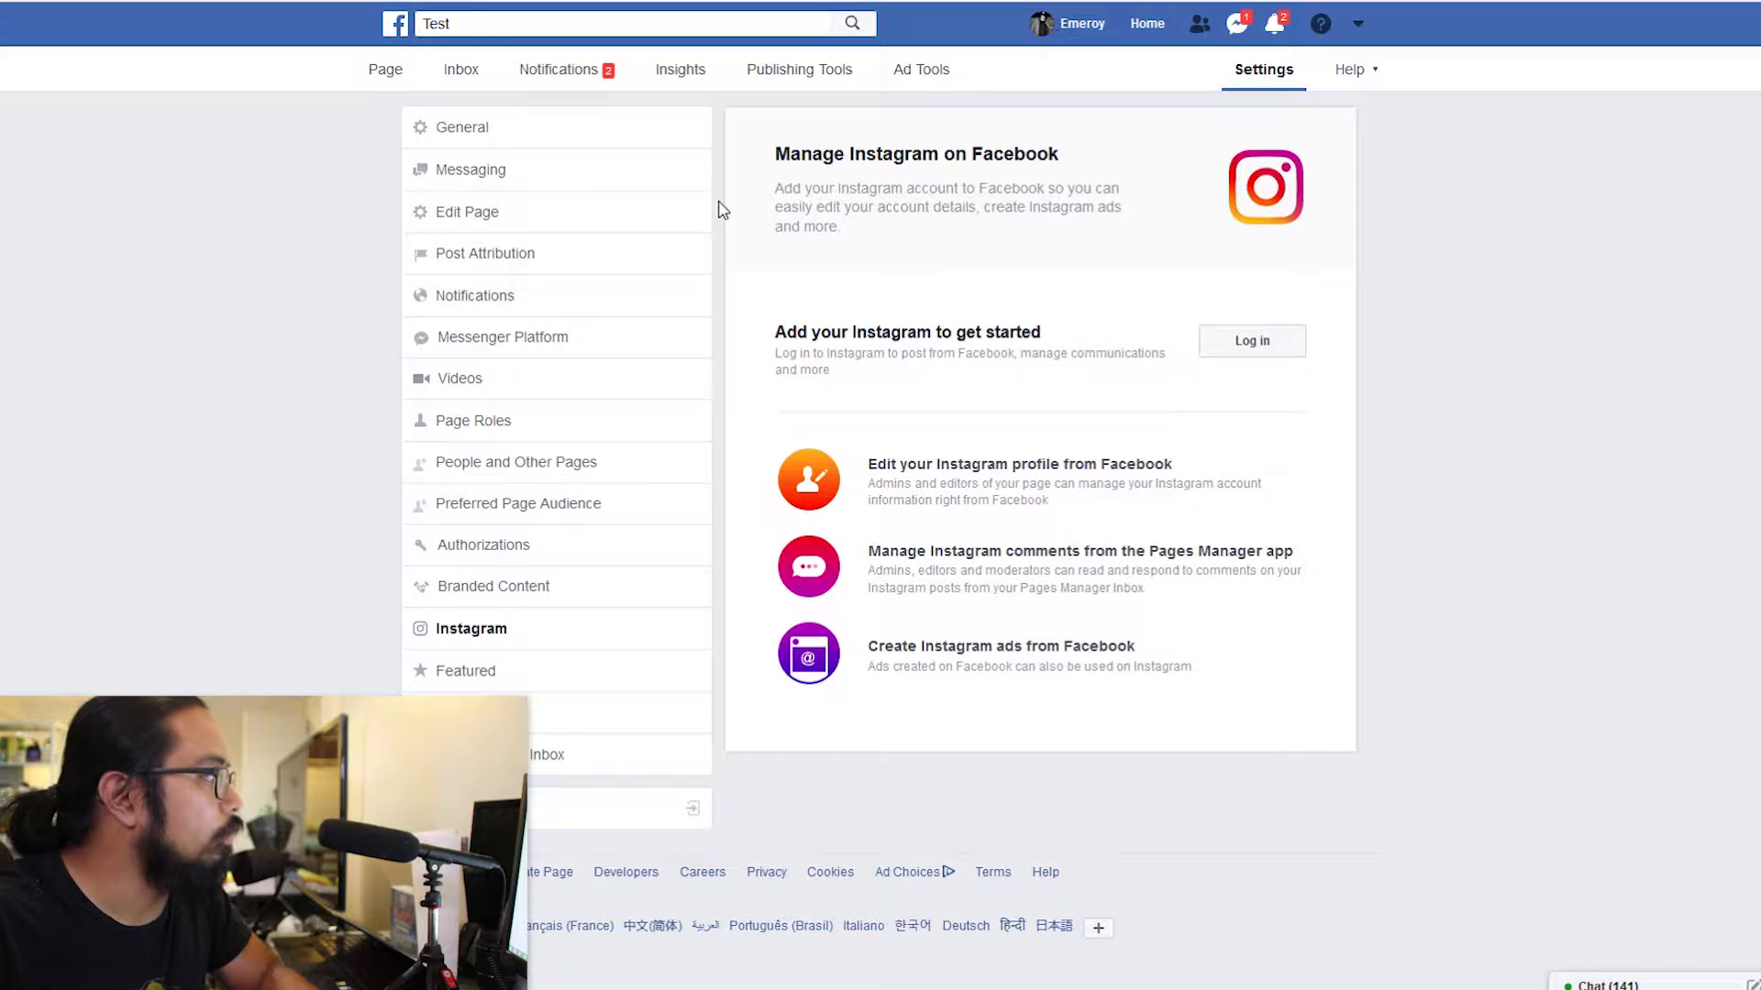
# - Open the Page Roles settings and view the roles available for a new page role
pyautogui.click(596, 416)
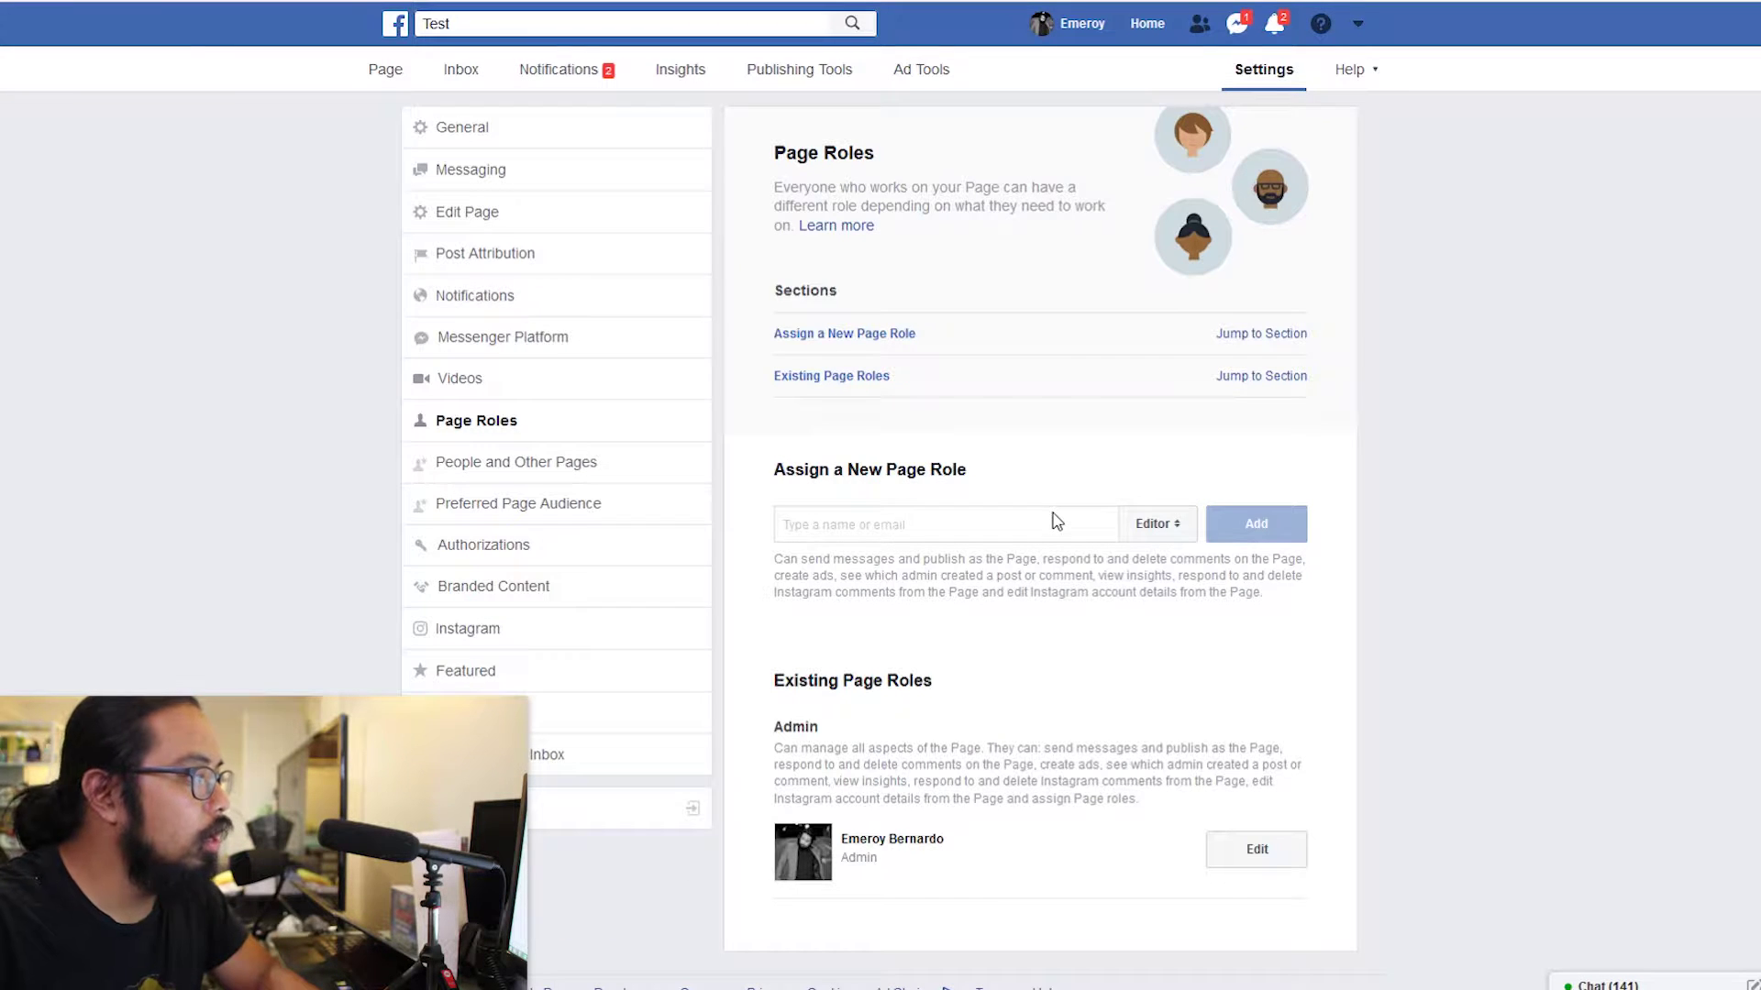
pyautogui.click(1048, 529)
pyautogui.click(1163, 527)
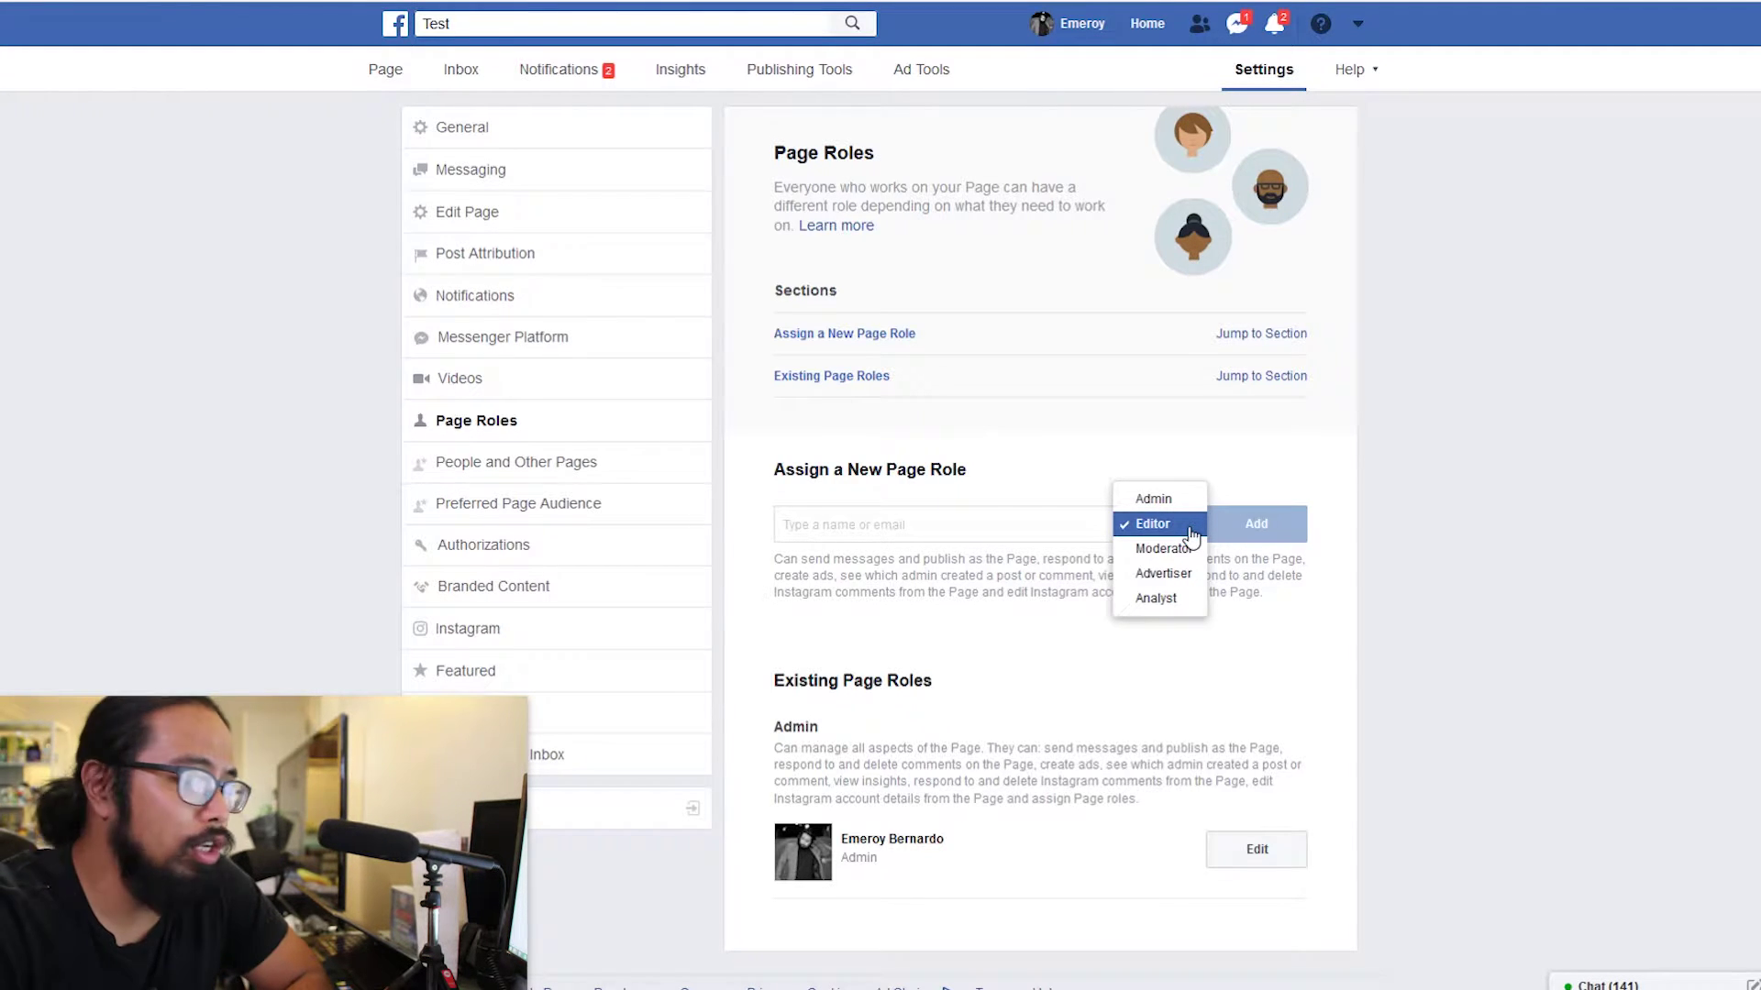
# - Try to assign a friend the Editor role, cancel the password check and clear the selected name
pyautogui.click(937, 525)
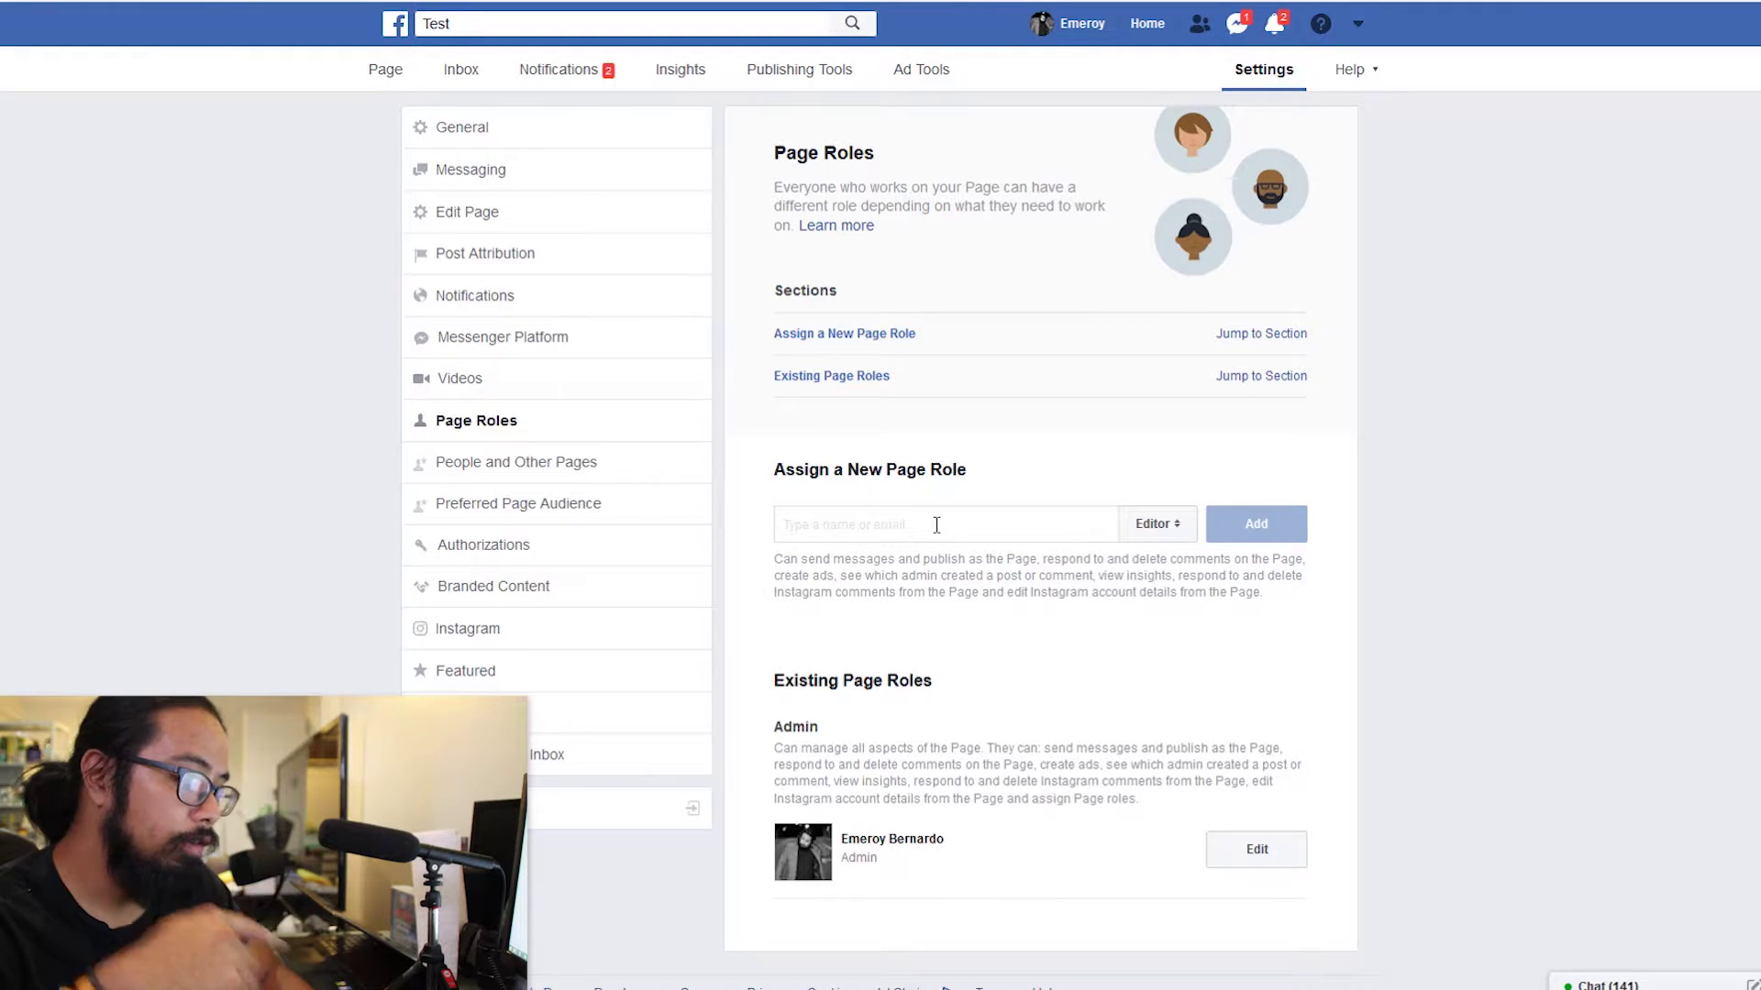
pyautogui.write('Max')
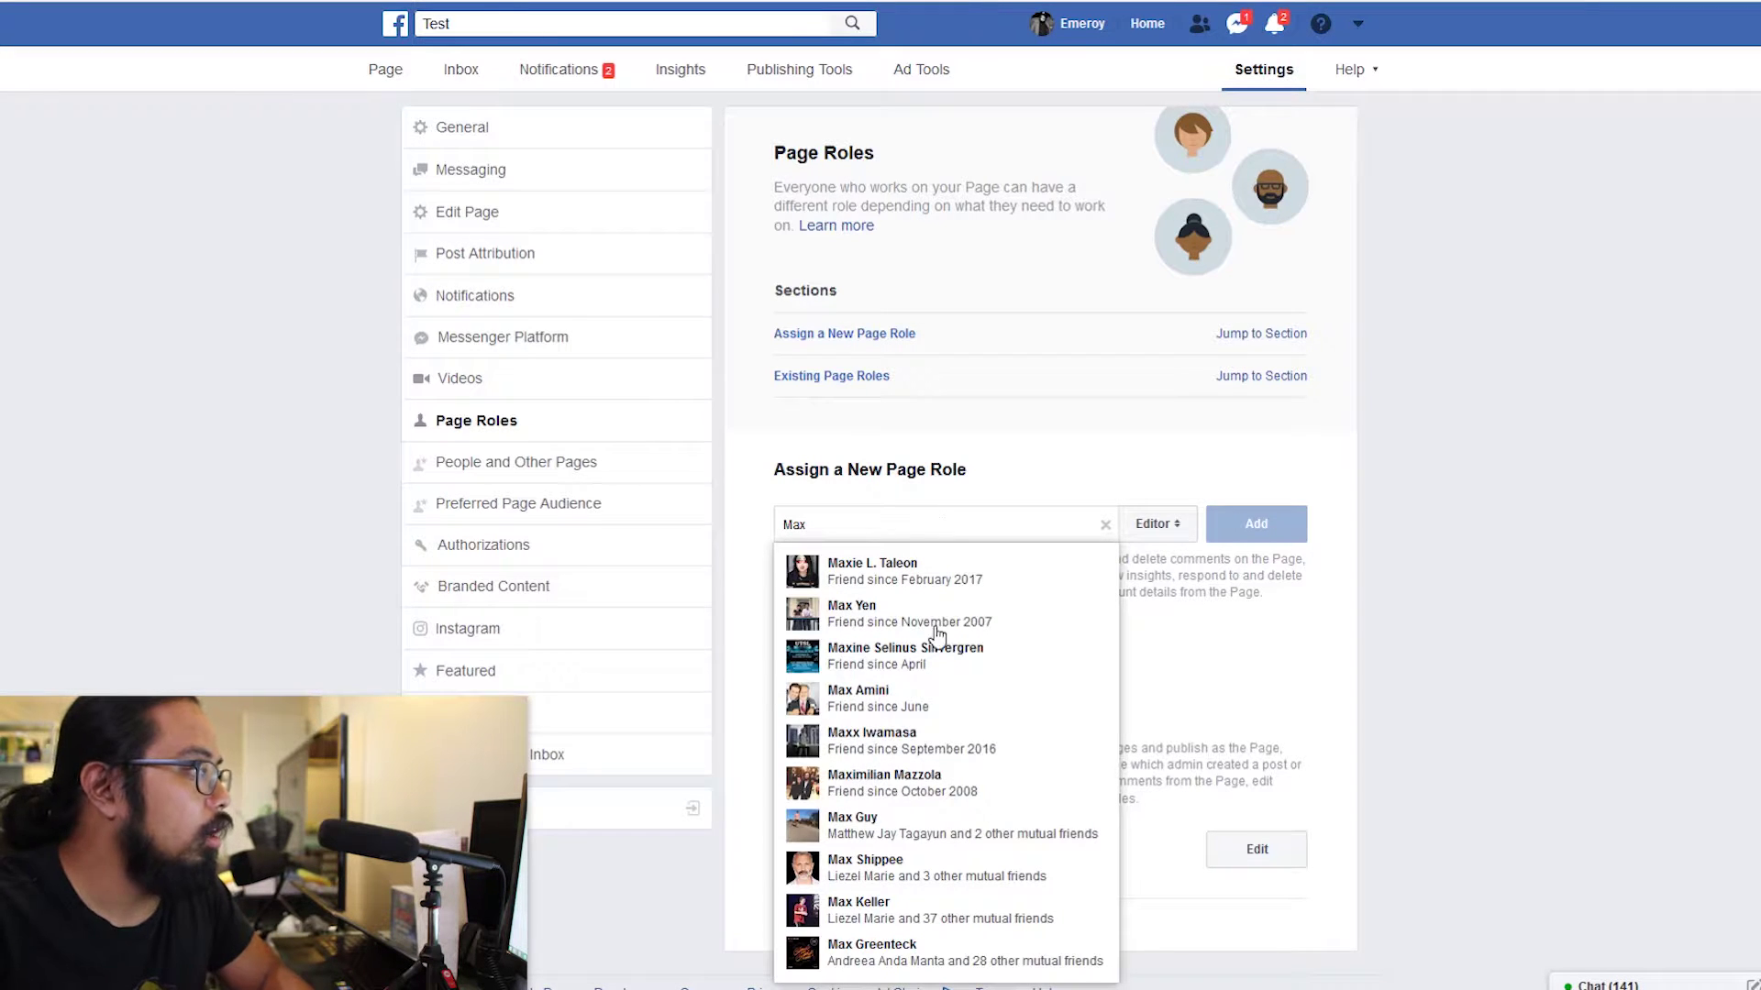
pyautogui.click(942, 573)
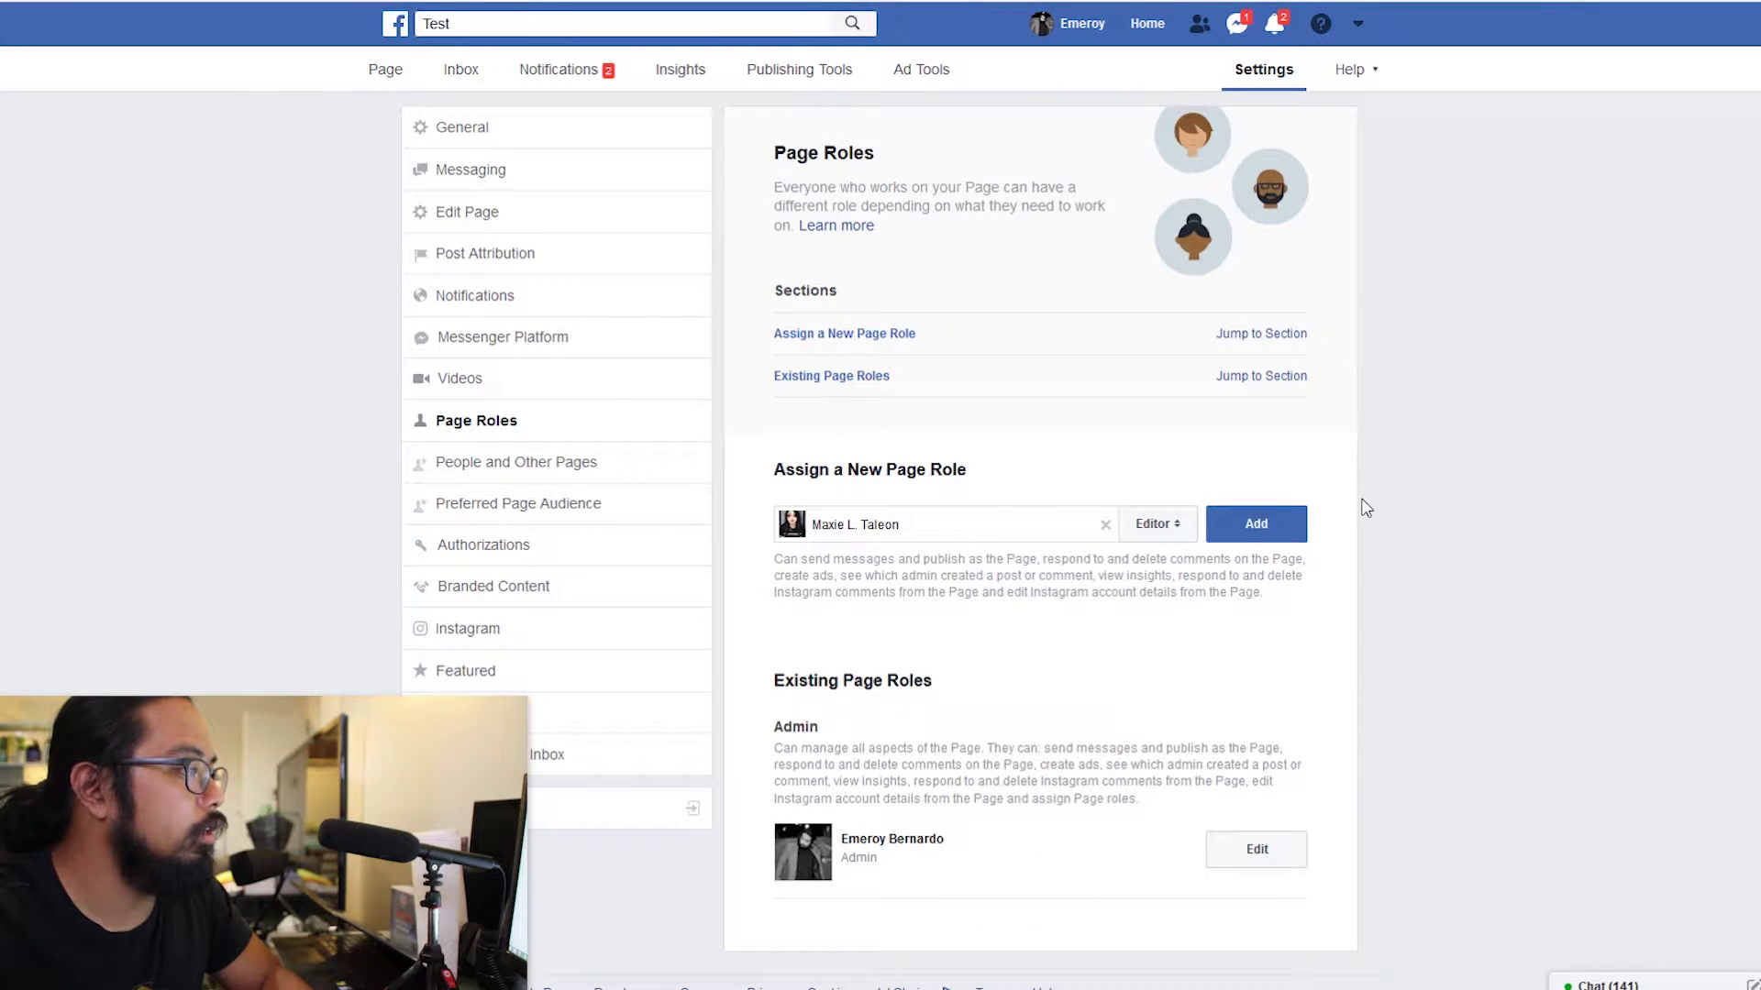
pyautogui.click(1295, 524)
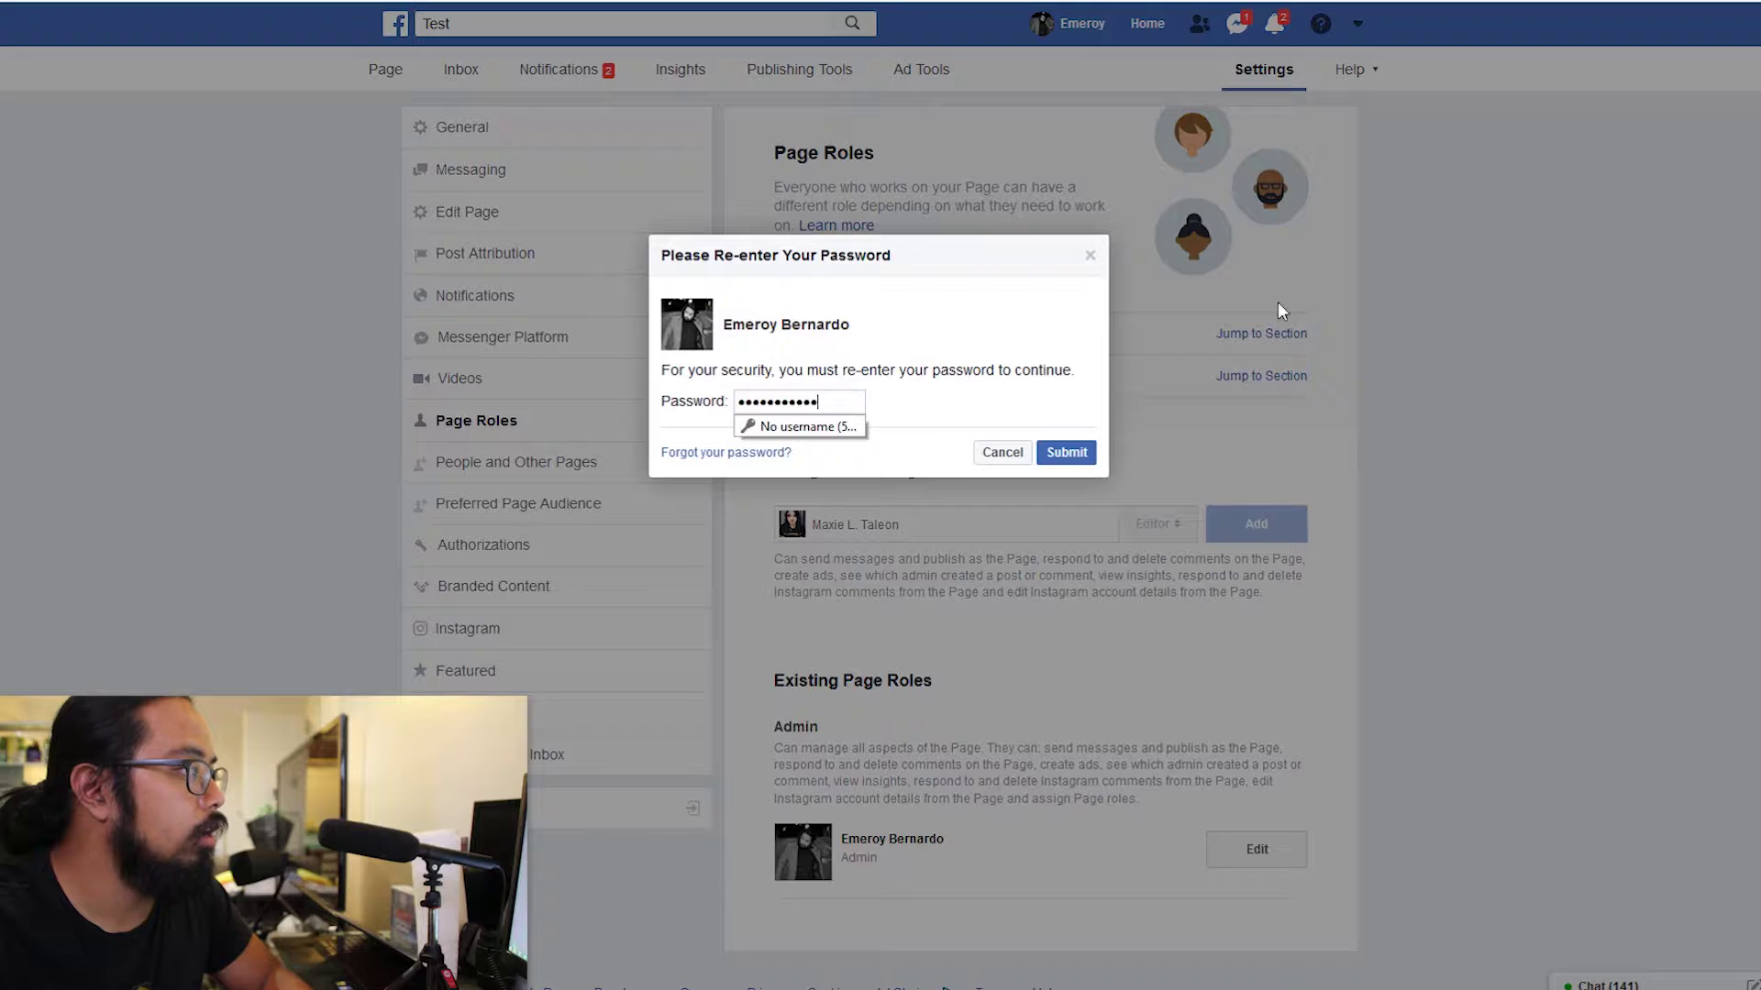
pyautogui.click(991, 453)
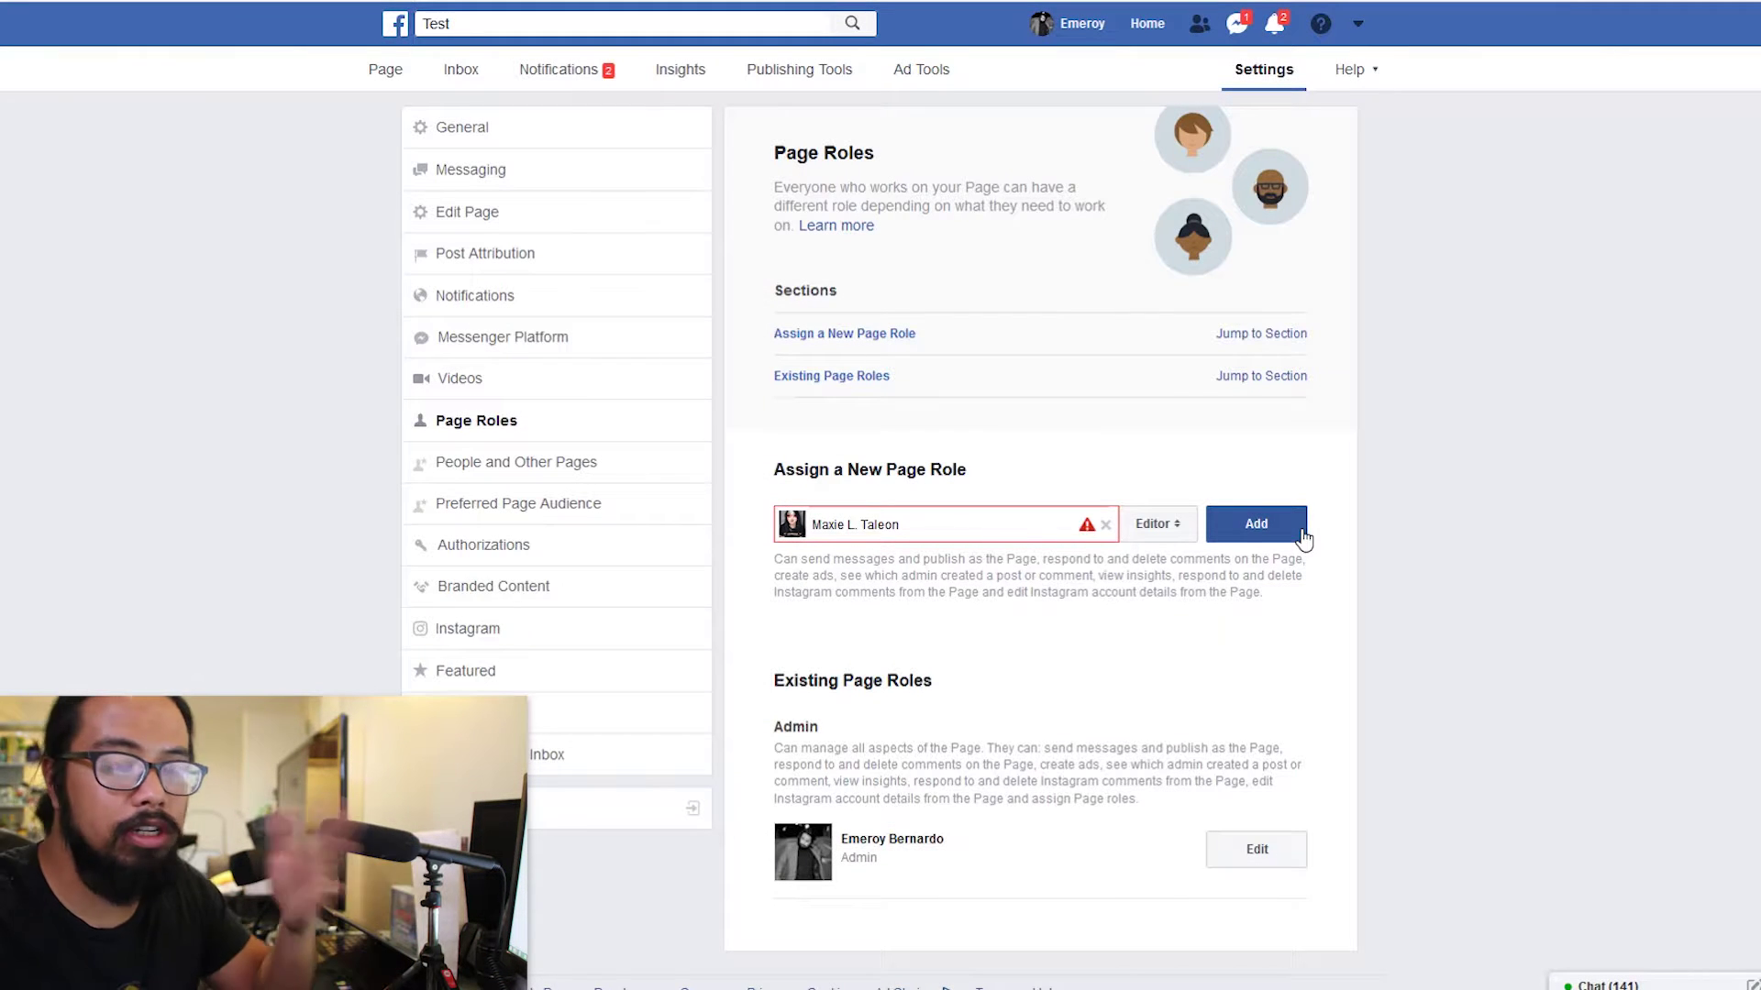
pyautogui.click(1106, 527)
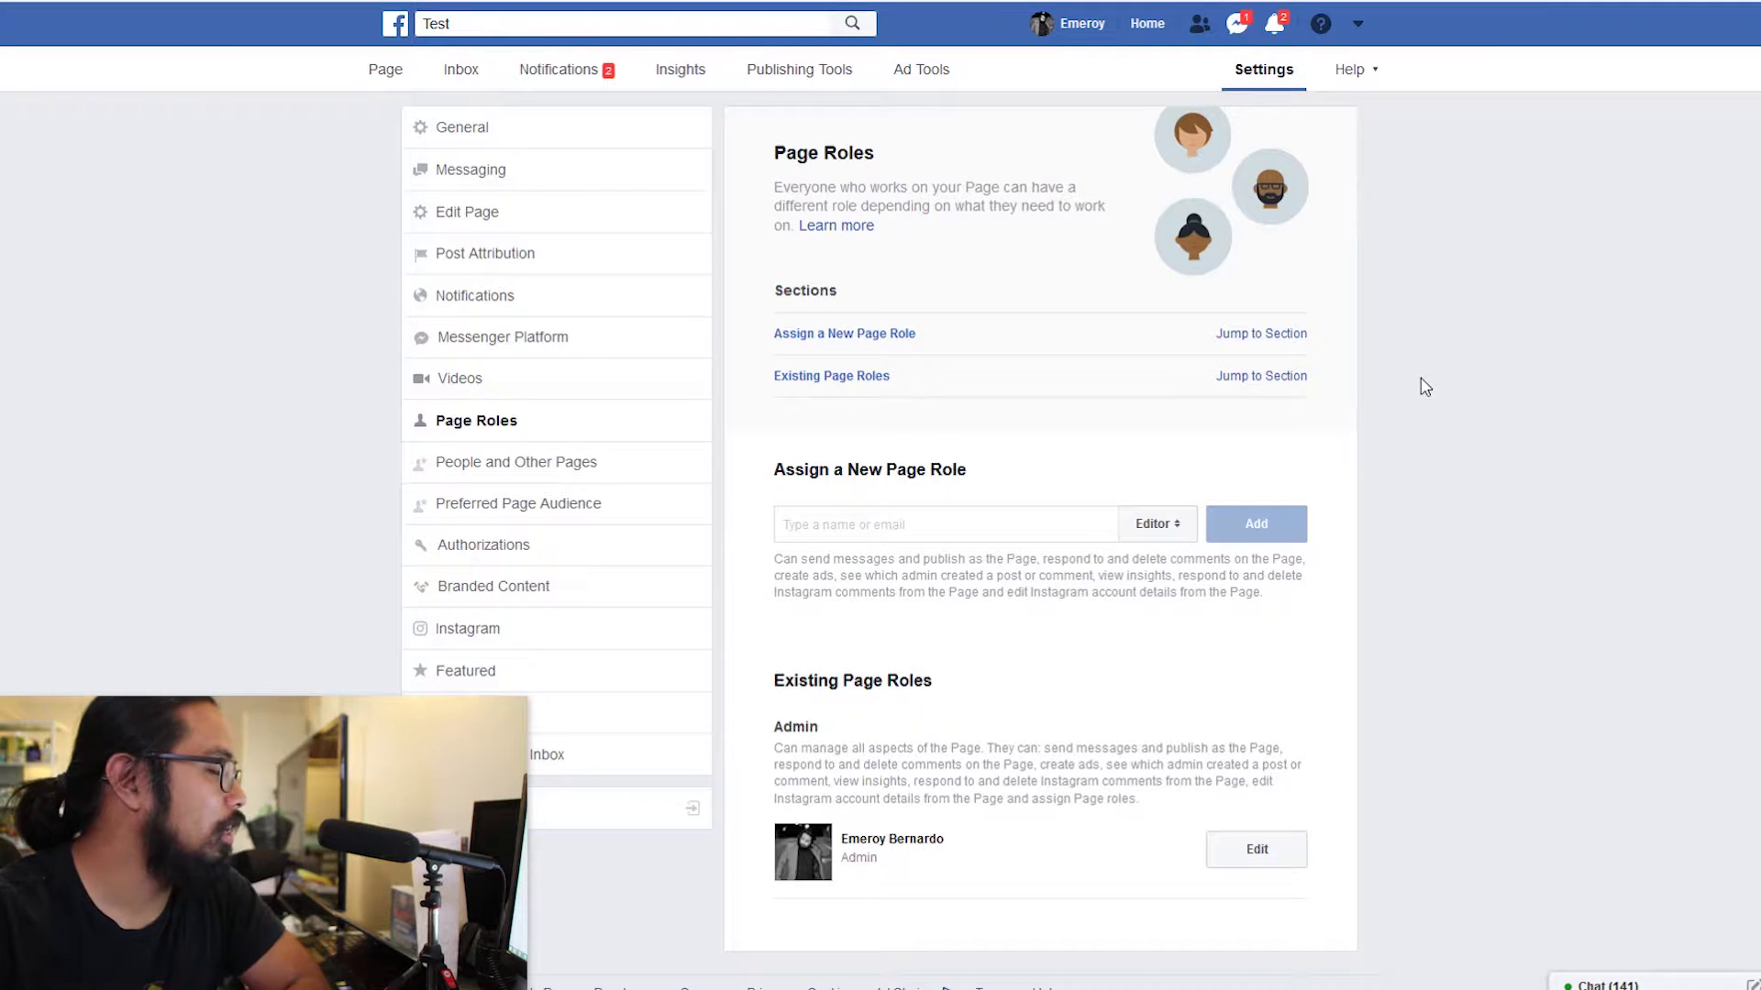
# - Open the People and Other Pages settings to view who likes the page
pyautogui.click(642, 462)
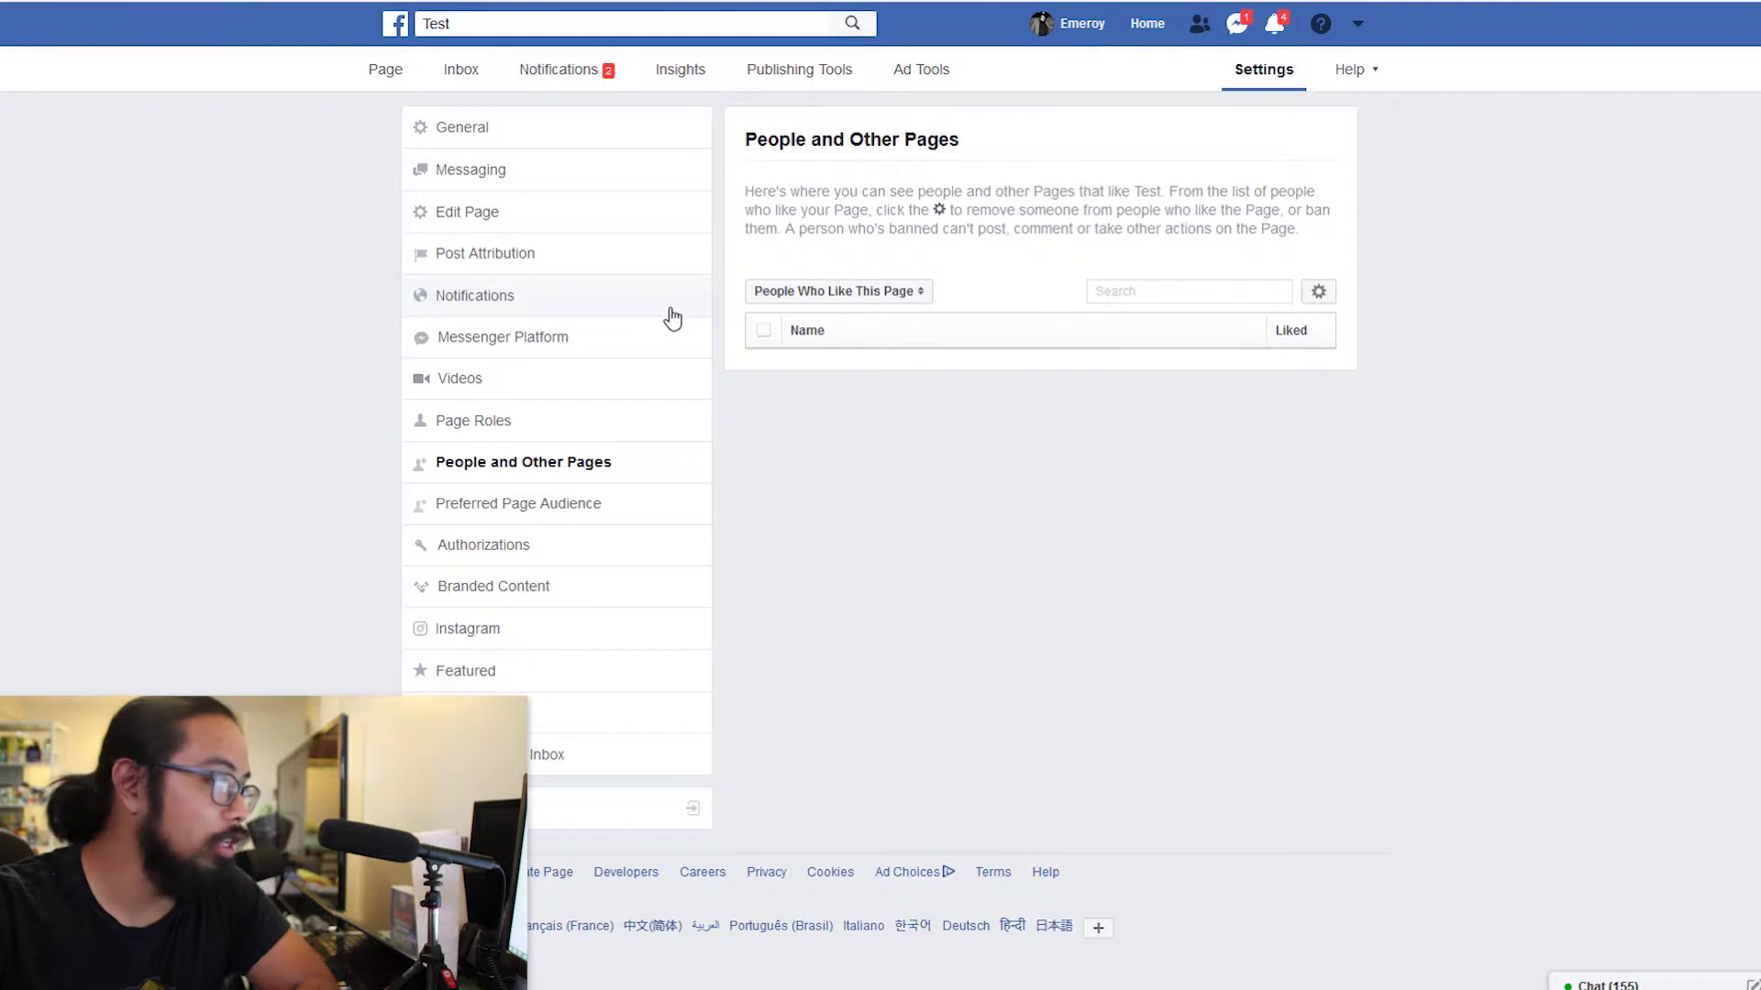
# - Turn off the page's notifications for new page mentions, post comments, comment edits, event subscribers and new followers
pyautogui.click(641, 295)
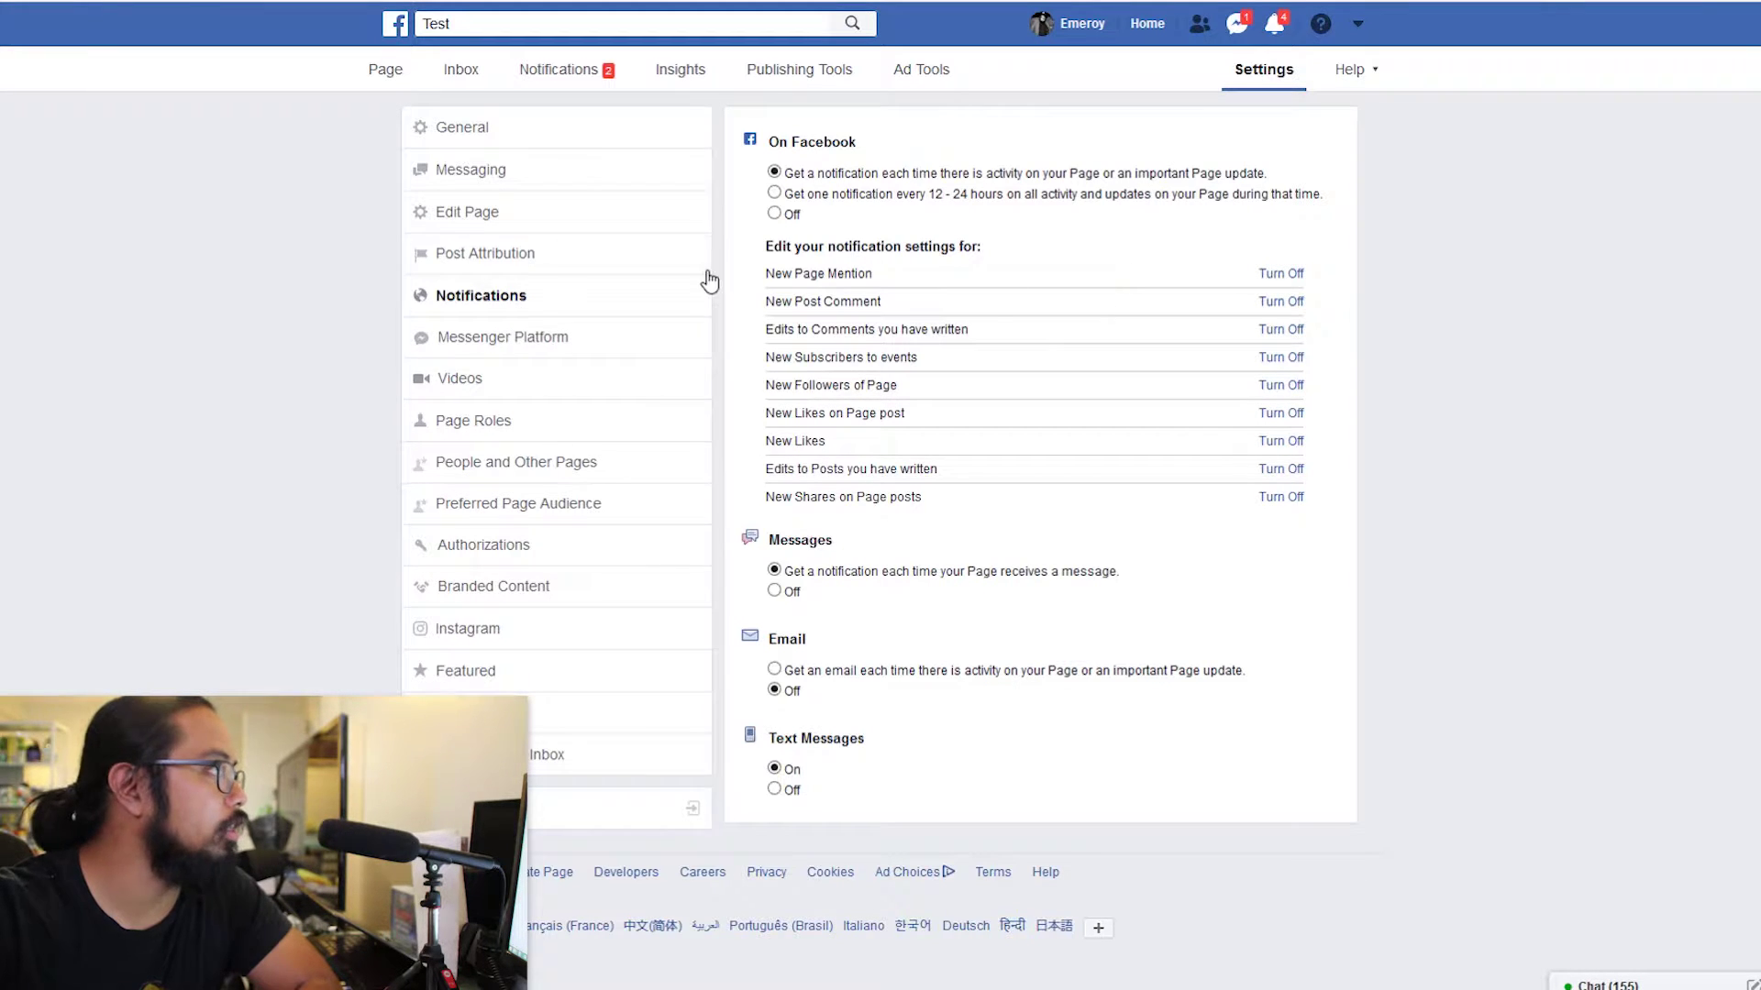
pyautogui.click(1291, 273)
pyautogui.click(1282, 301)
pyautogui.click(1281, 329)
pyautogui.click(1282, 360)
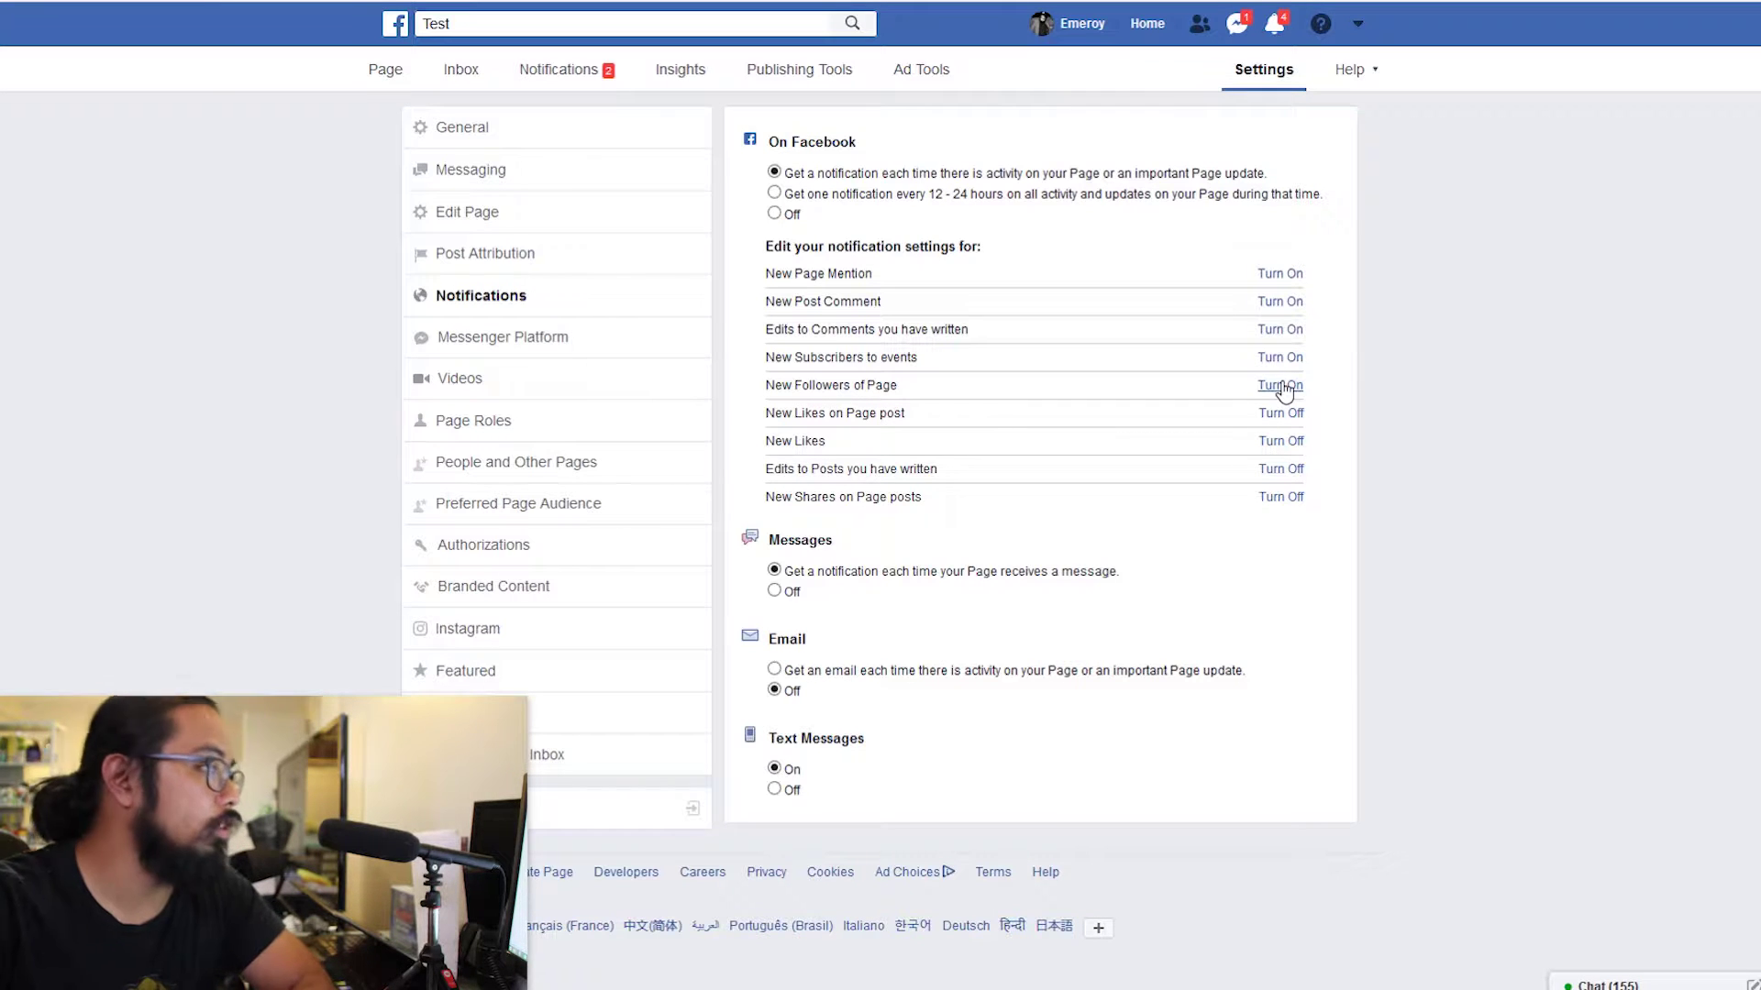
# - Open the Messenger Platform settings and look through the General Settings and Your Messenger Link sections
pyautogui.click(643, 341)
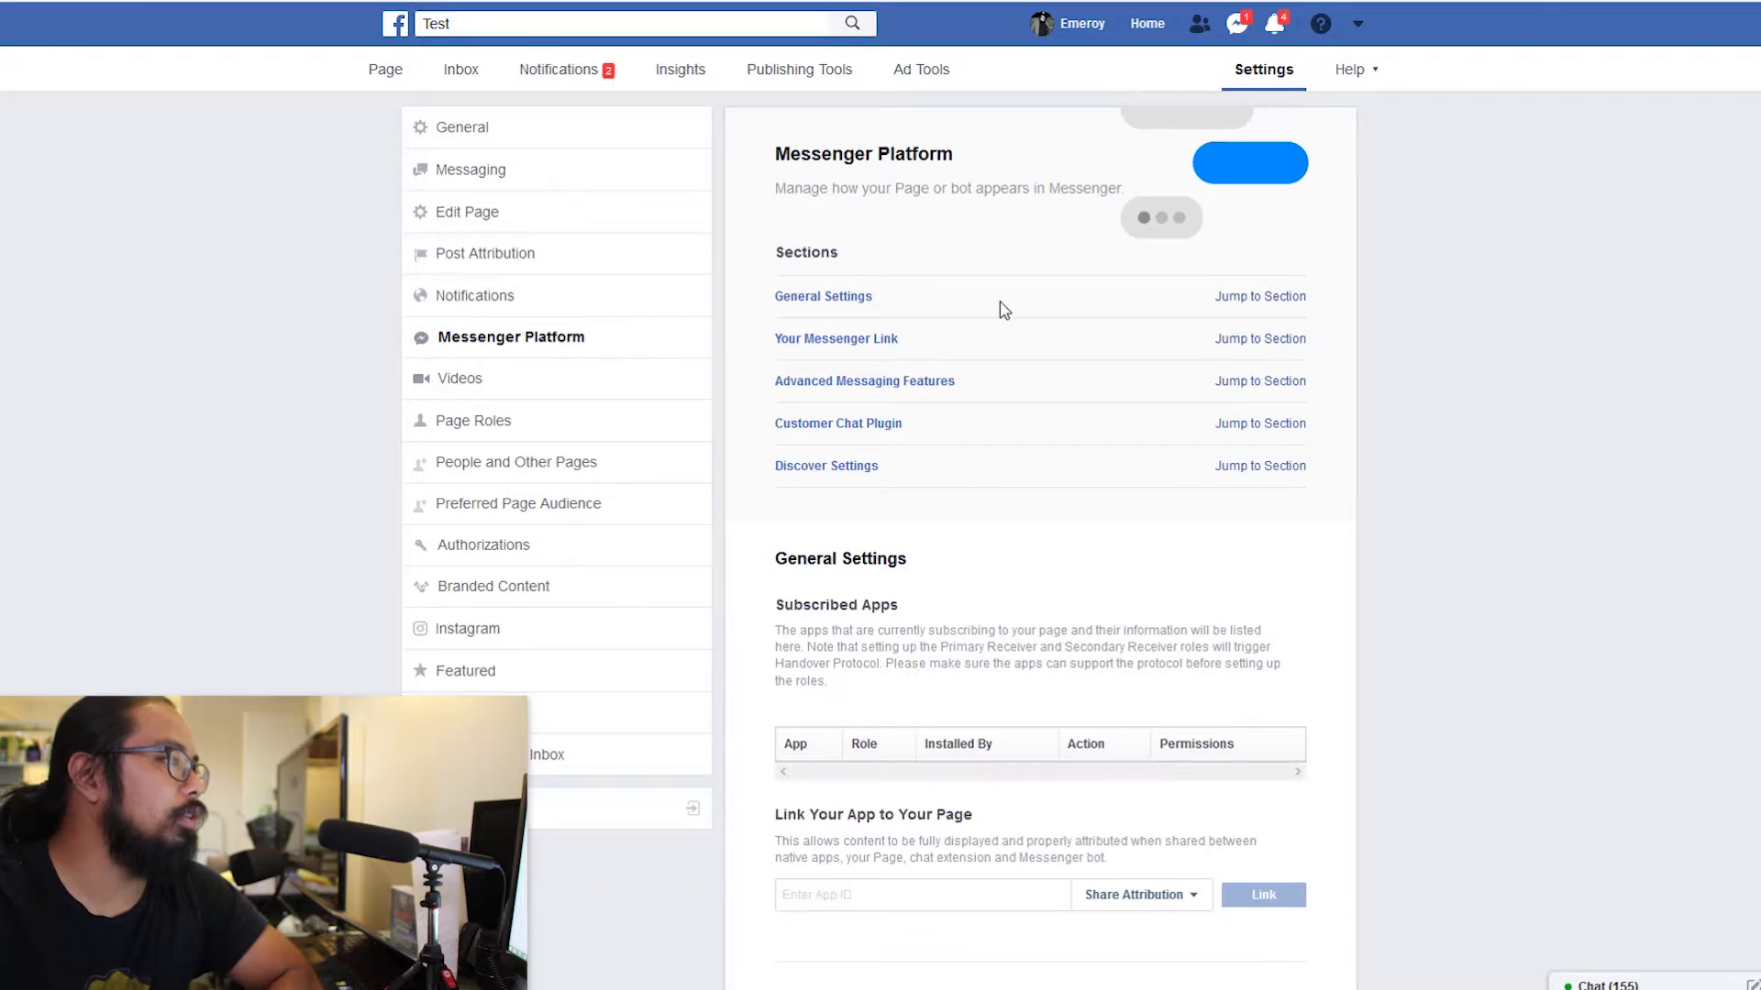
pyautogui.click(1256, 296)
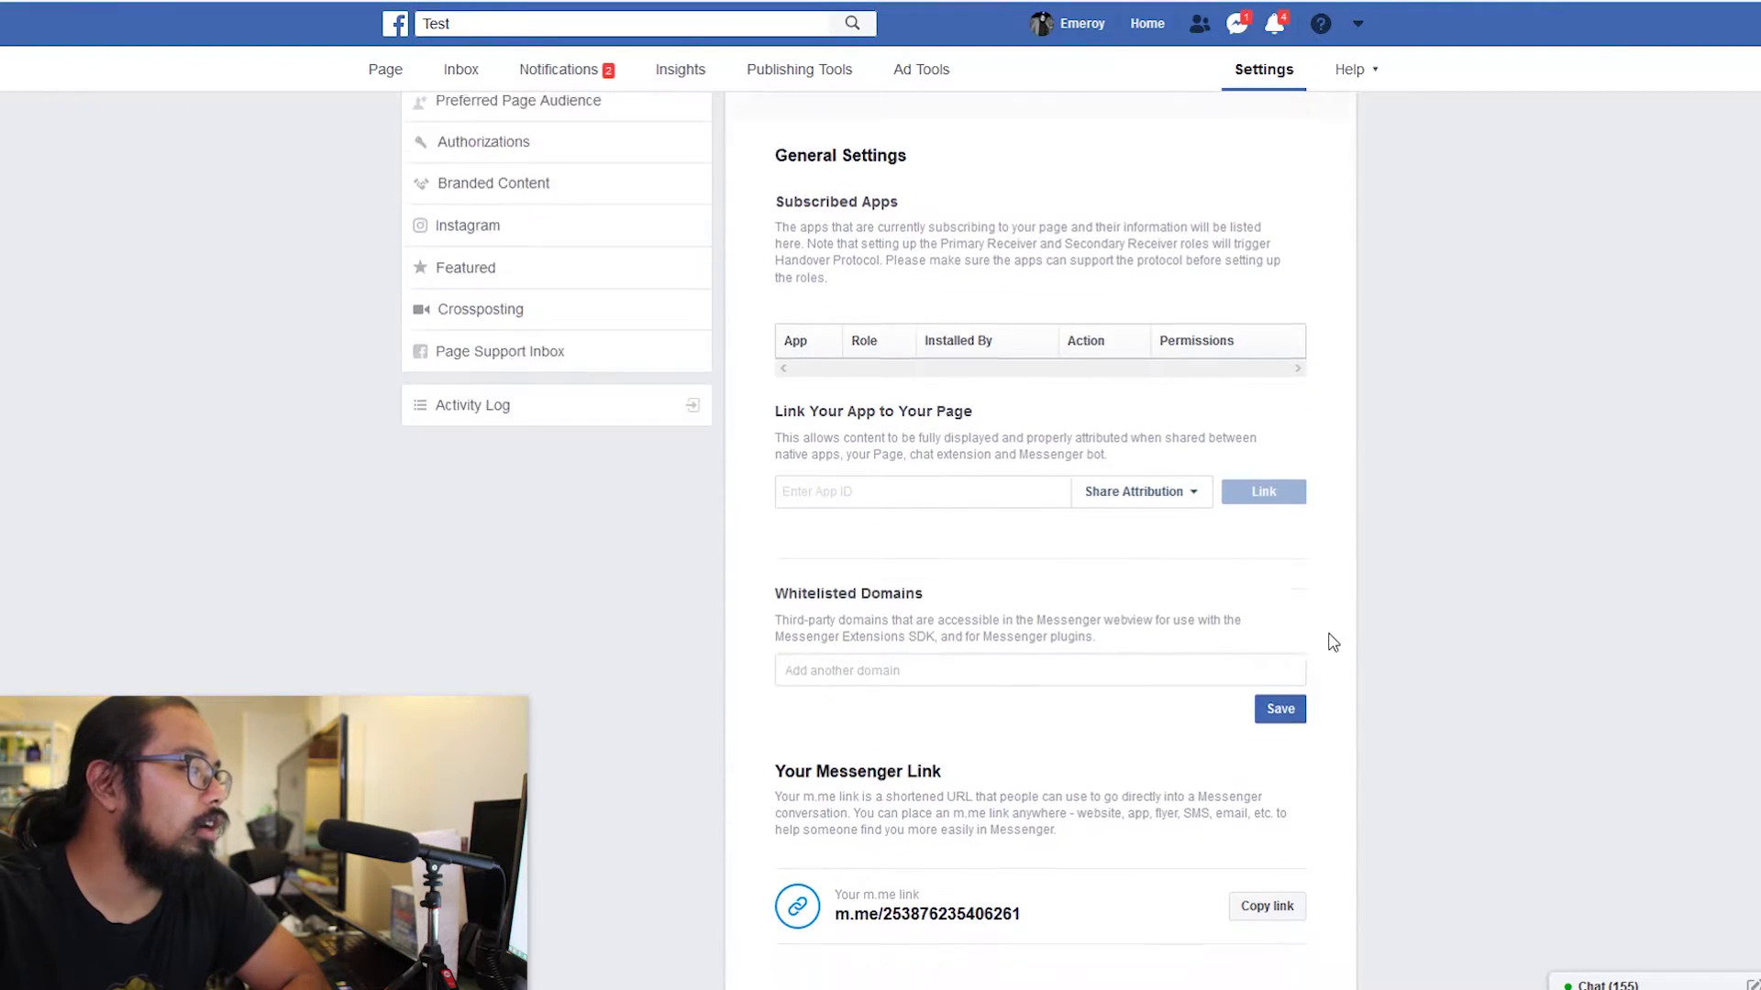
pyautogui.scroll(-5, 1333, 642)
pyautogui.scroll(10, 1332, 642)
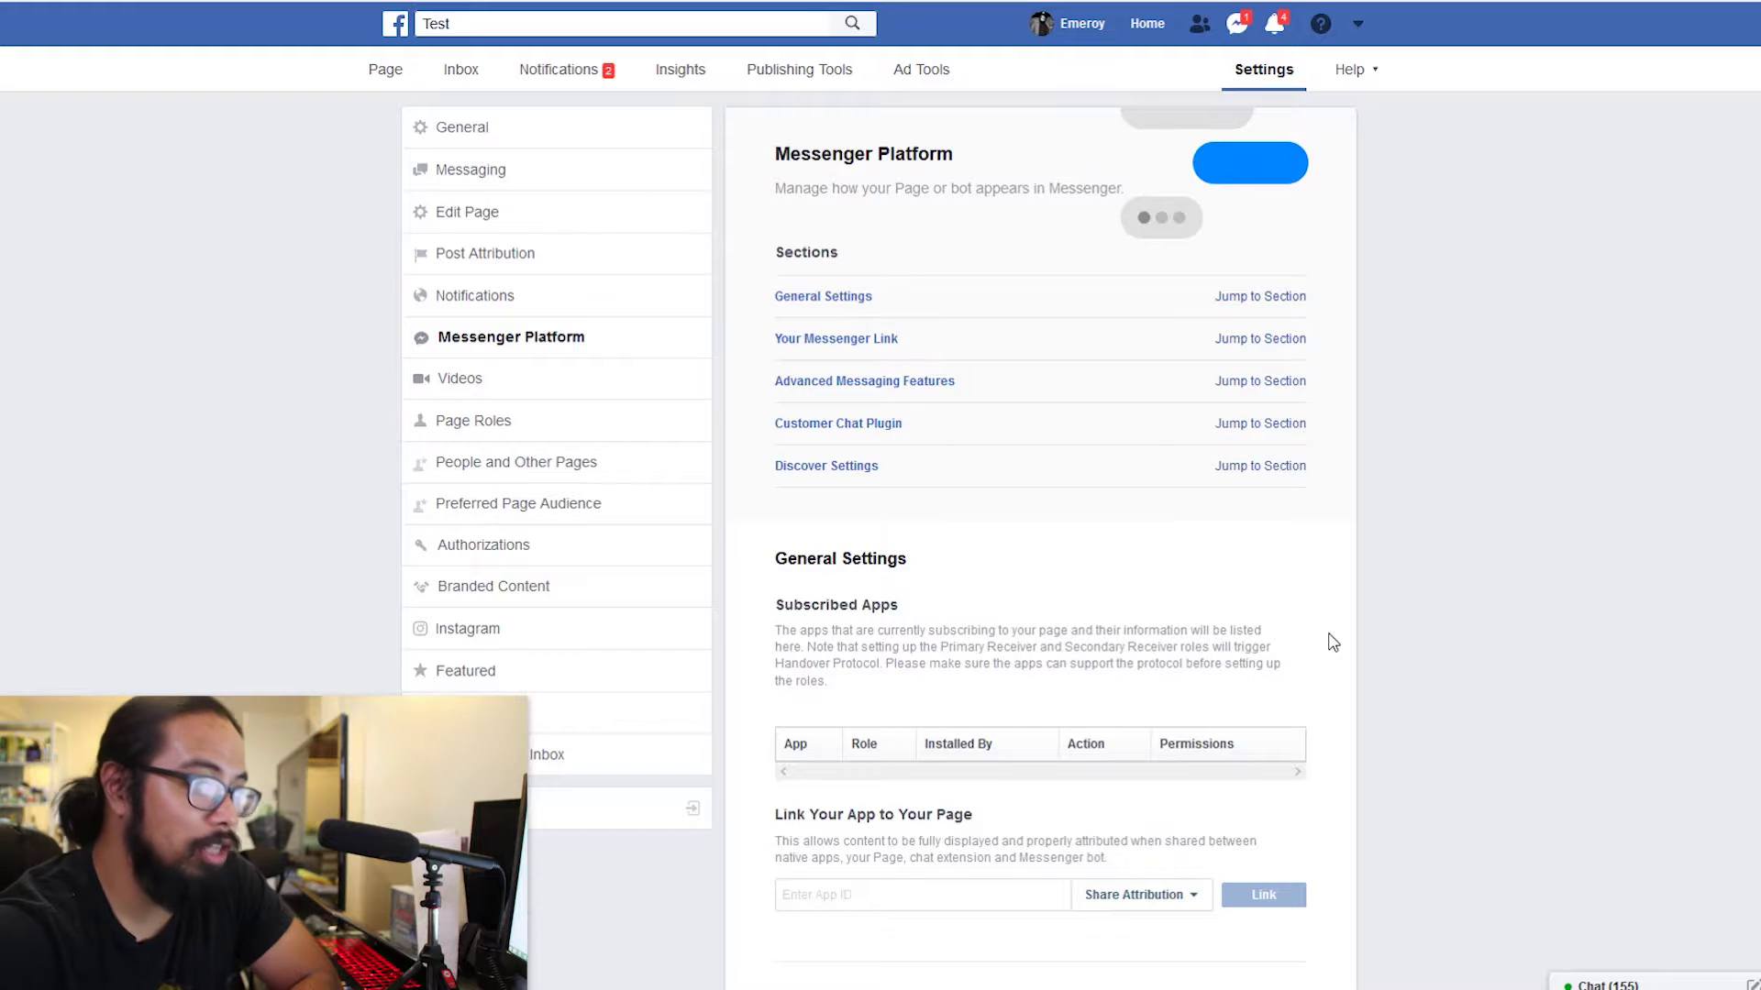
# - Set the Post Attribution default to Post as Test
pyautogui.click(539, 261)
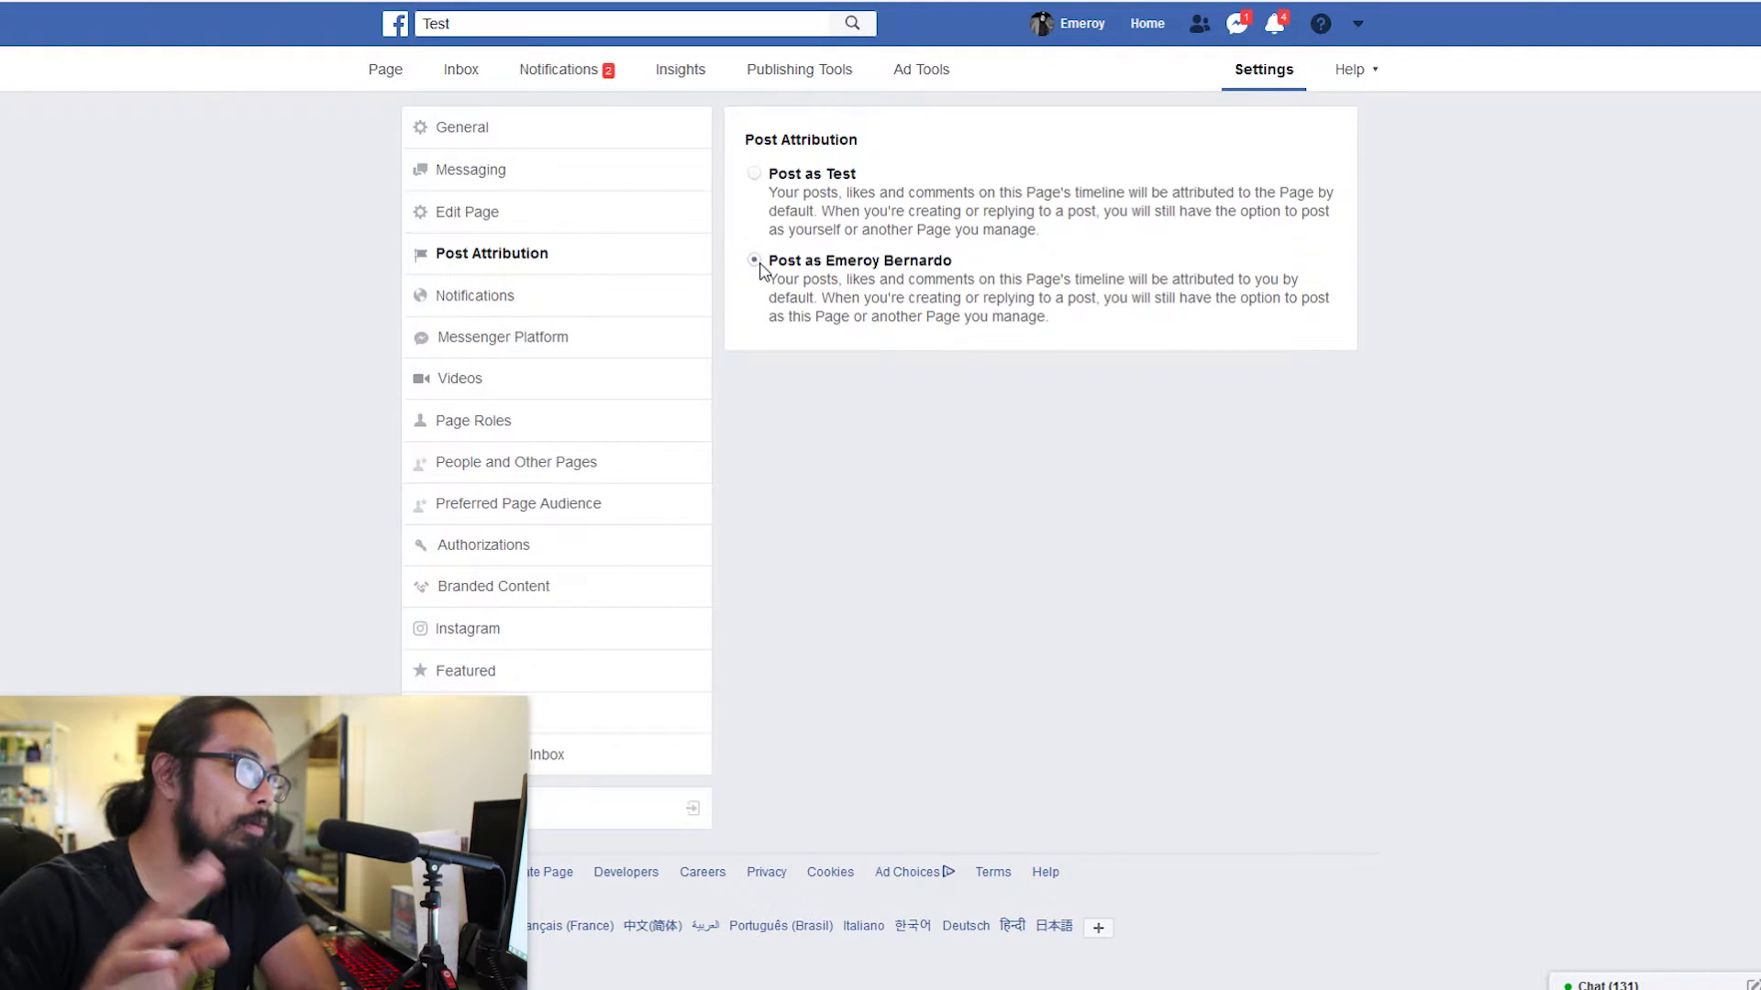
pyautogui.click(754, 176)
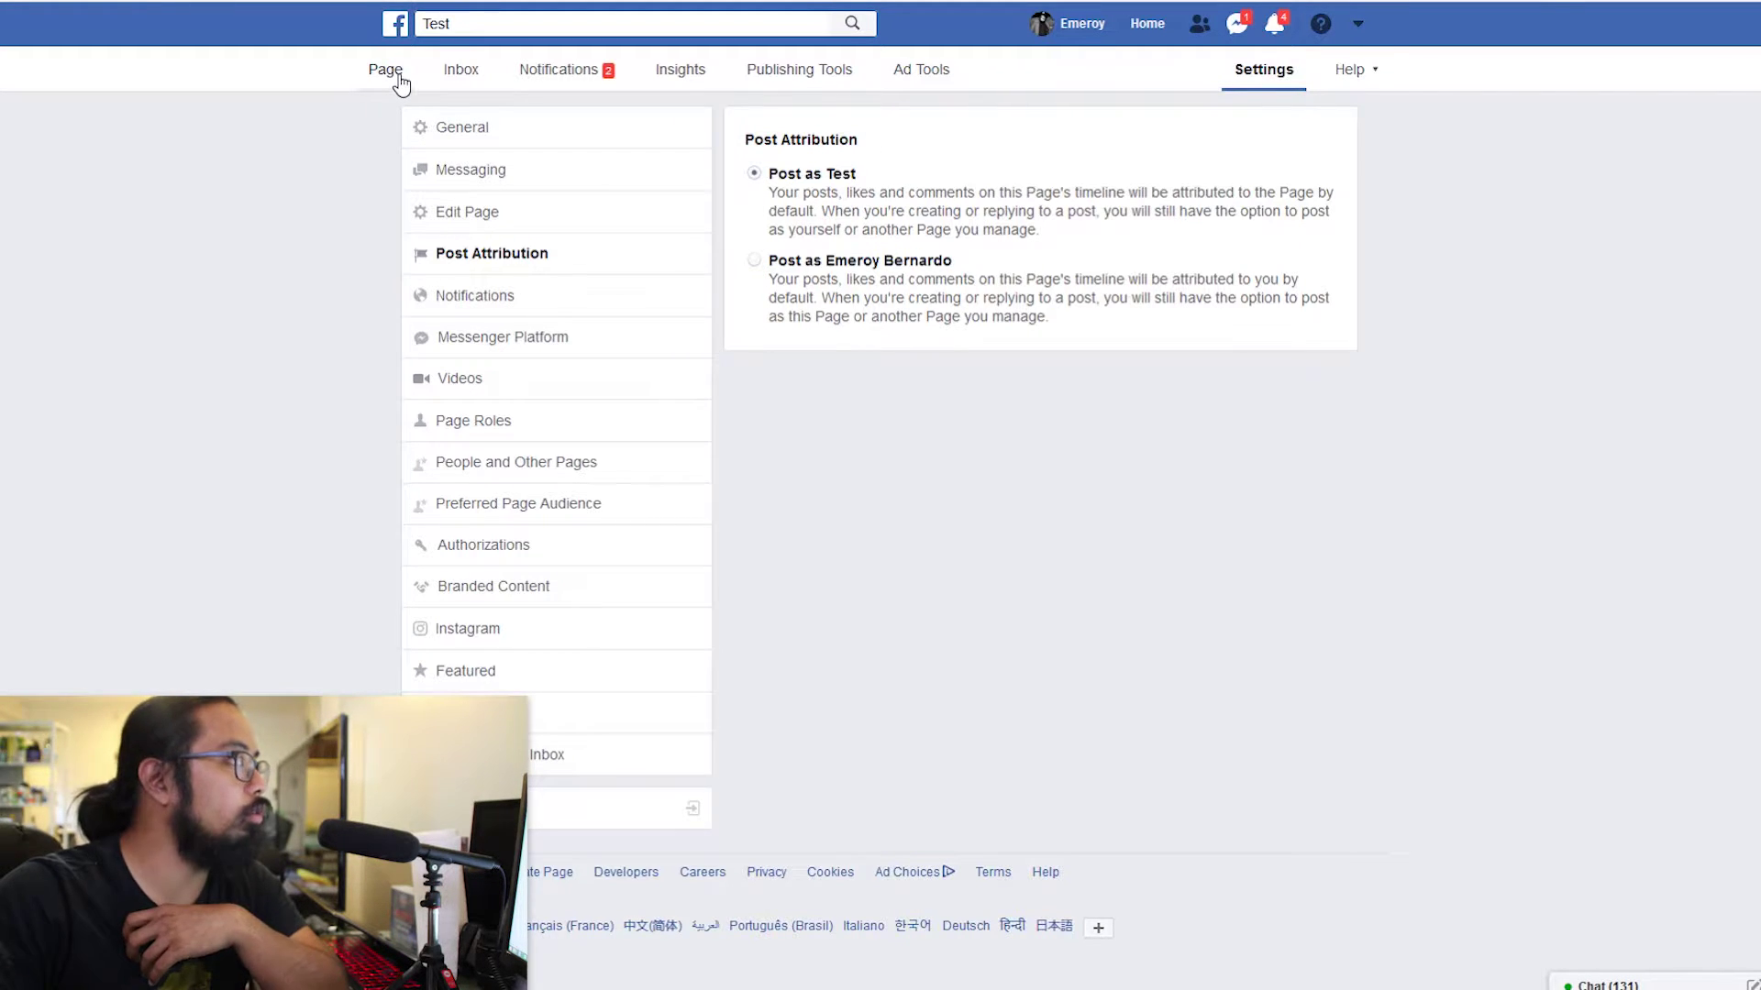
# - Return to the Test page and switch the post composer's posting identity to Test
pyautogui.click(400, 84)
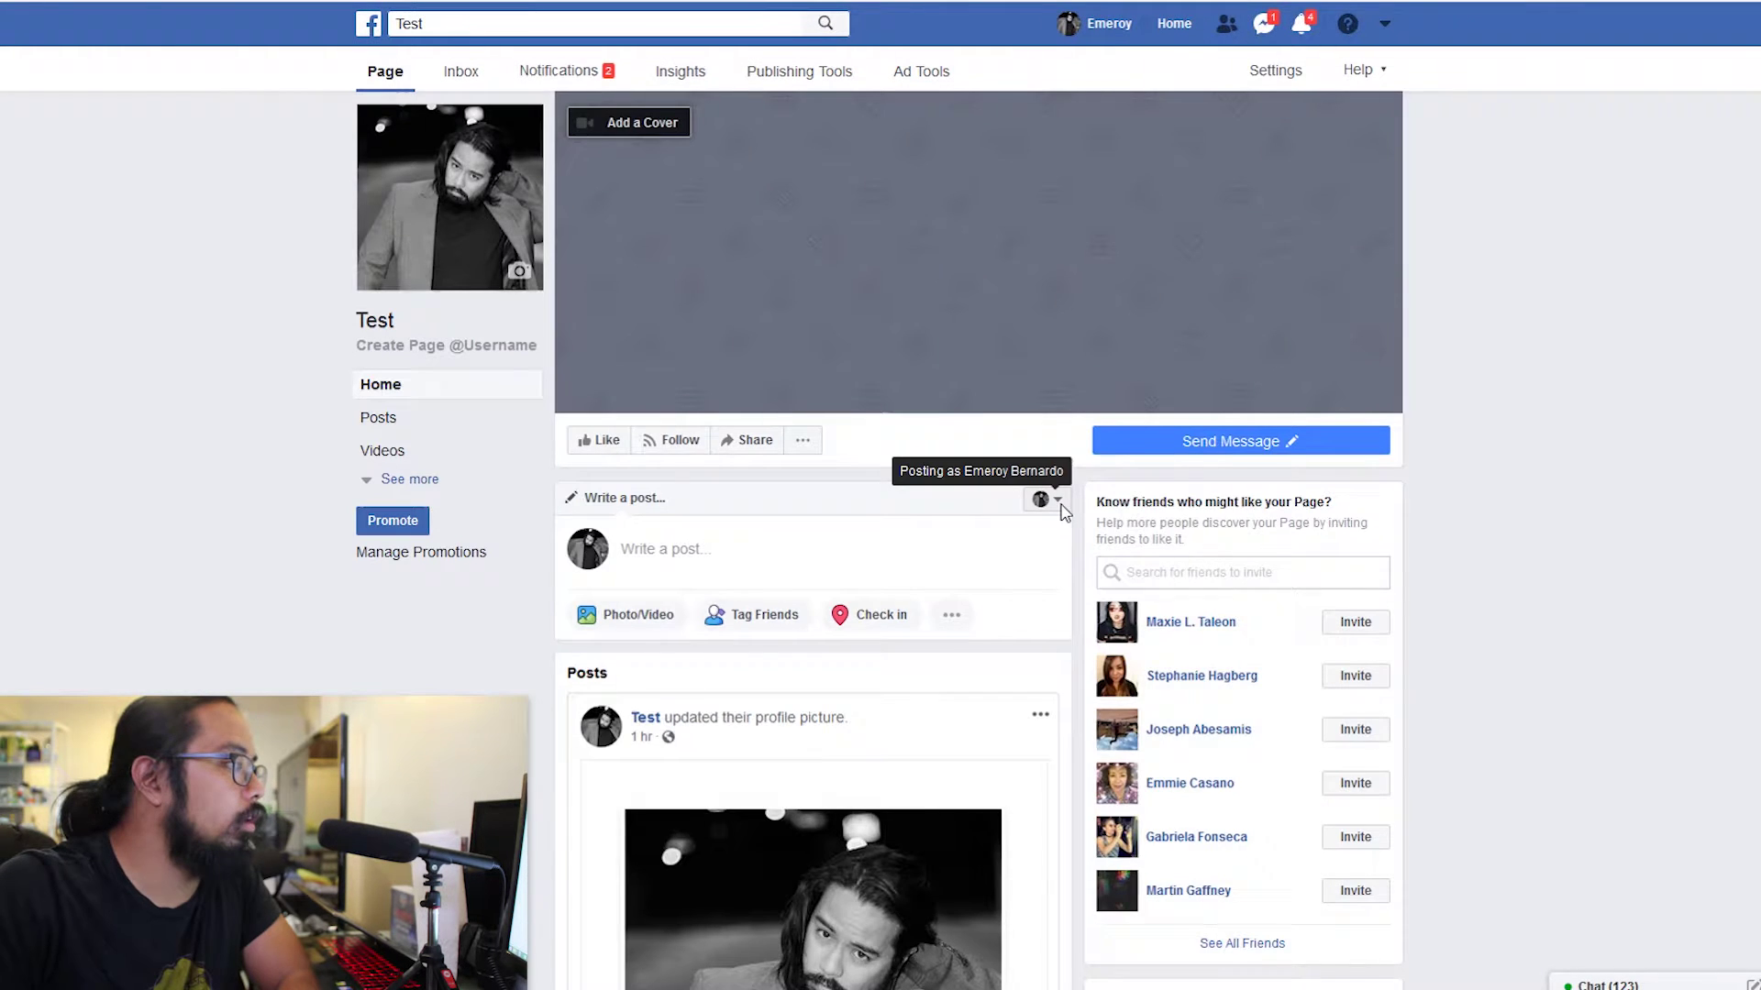
pyautogui.click(1047, 501)
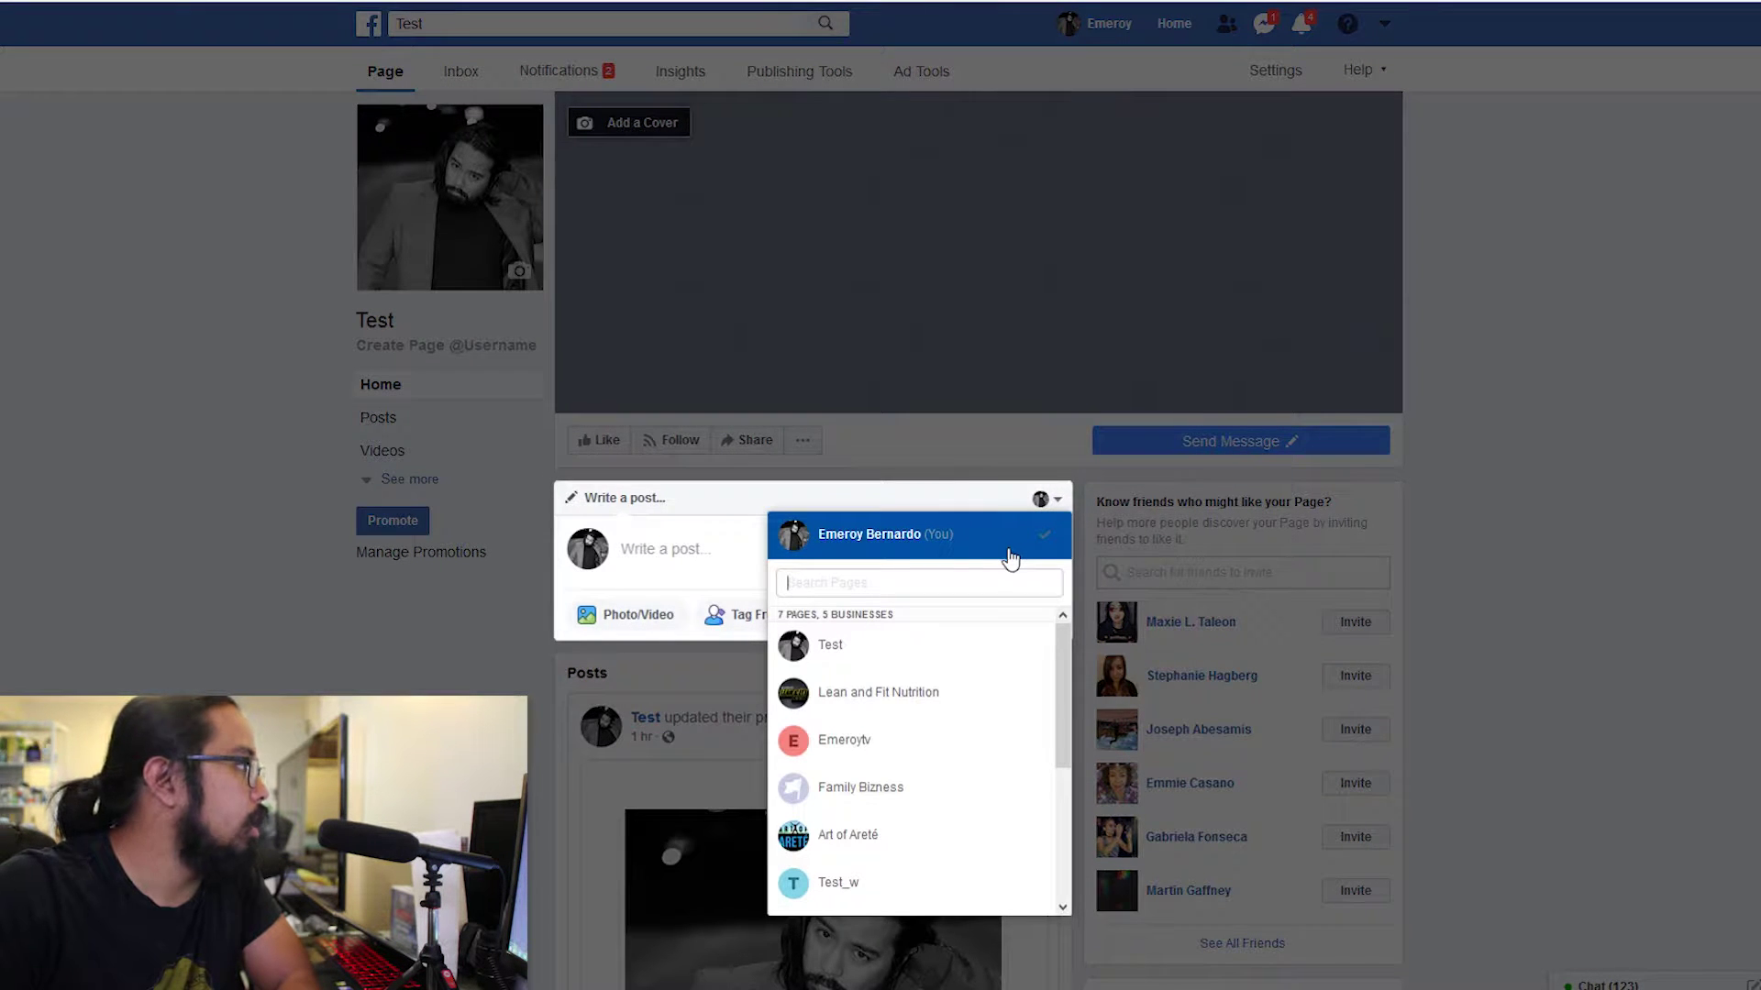
pyautogui.click(694, 550)
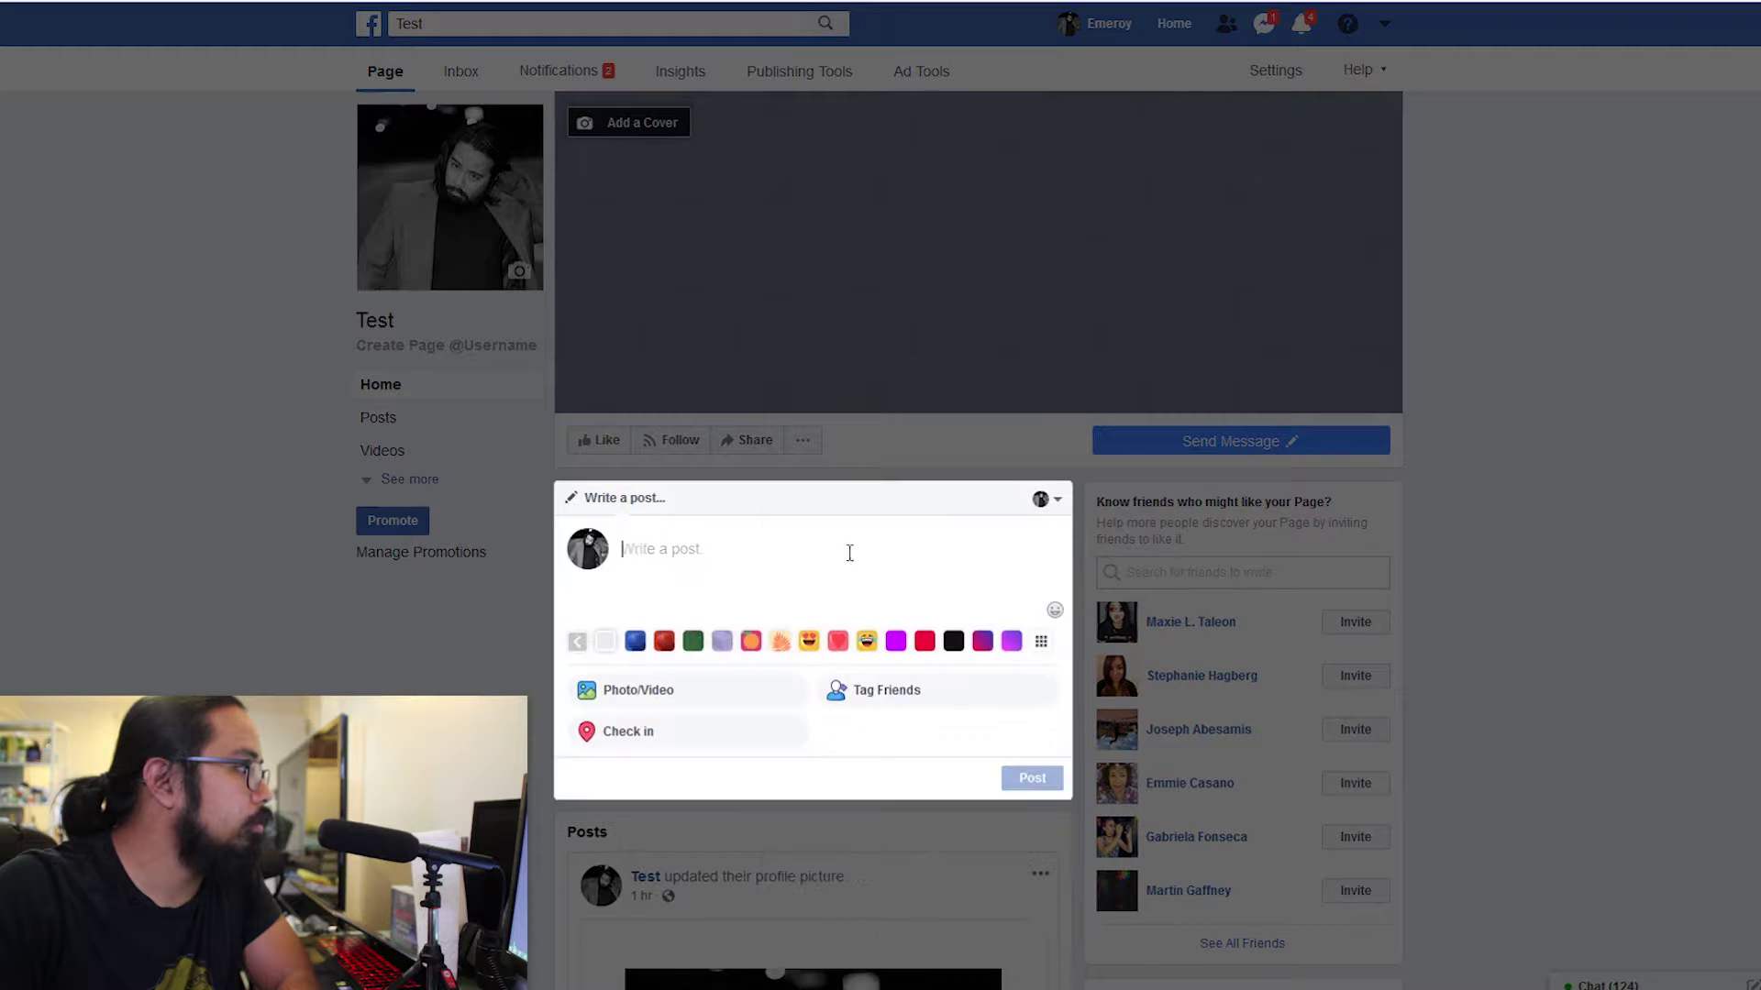
pyautogui.click(1051, 500)
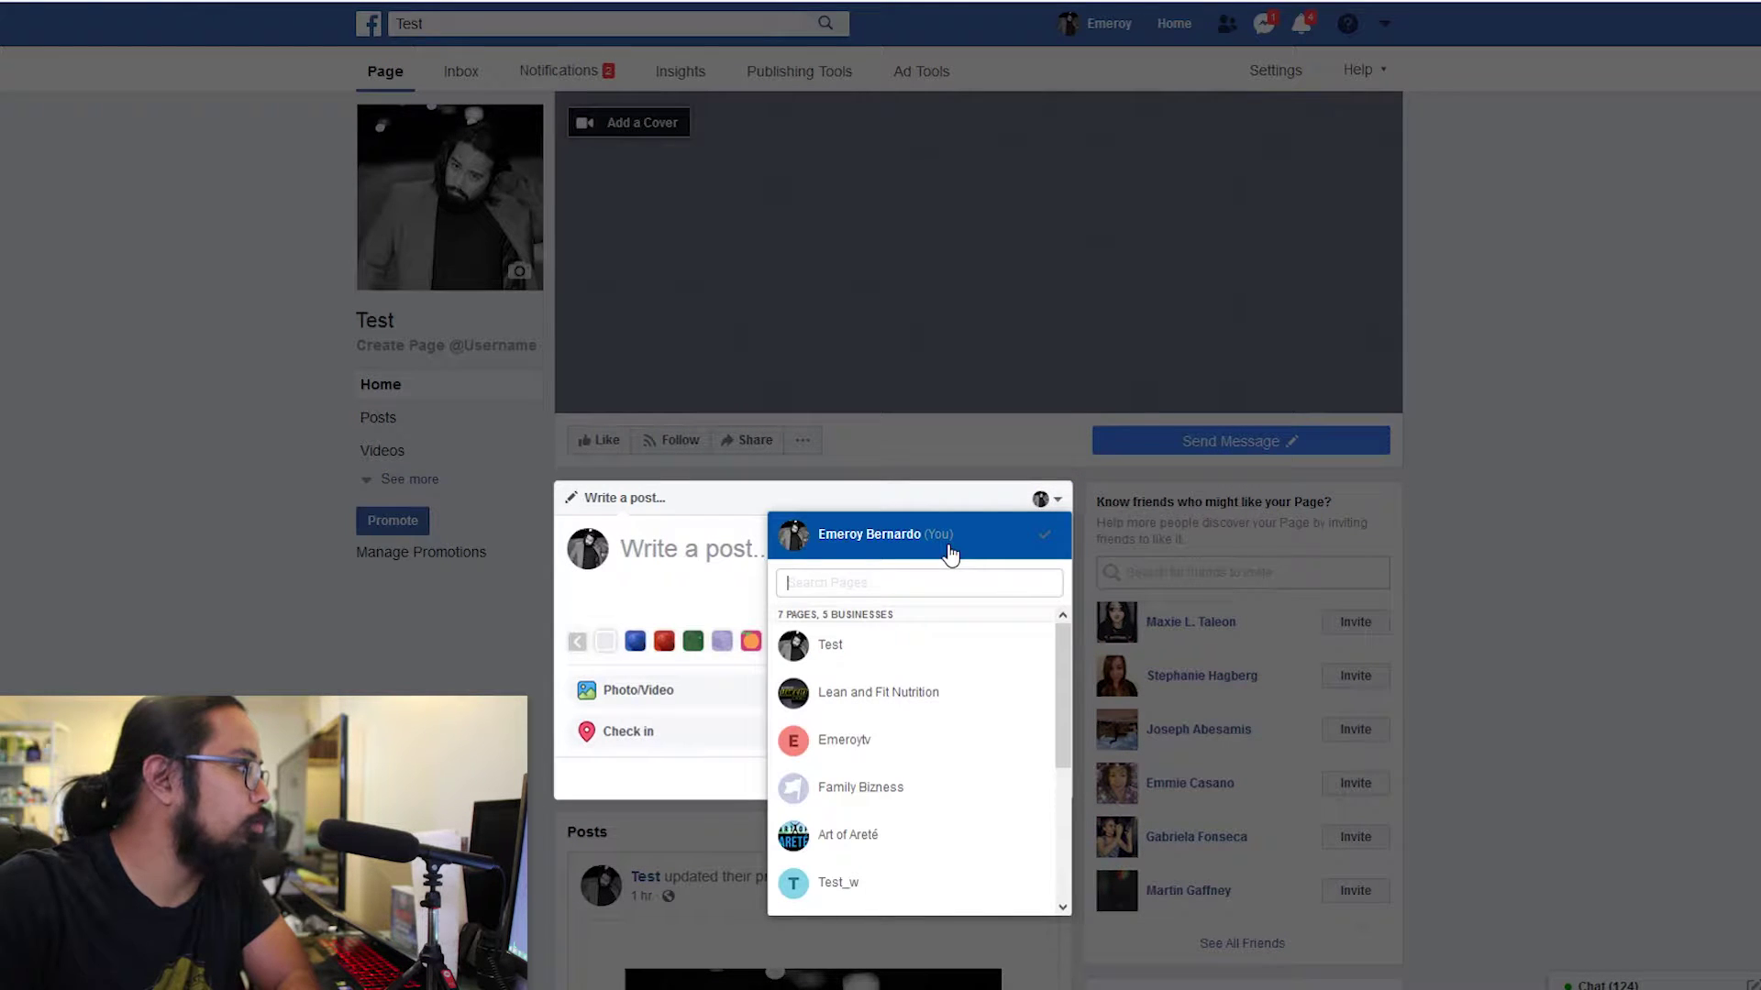
pyautogui.click(955, 644)
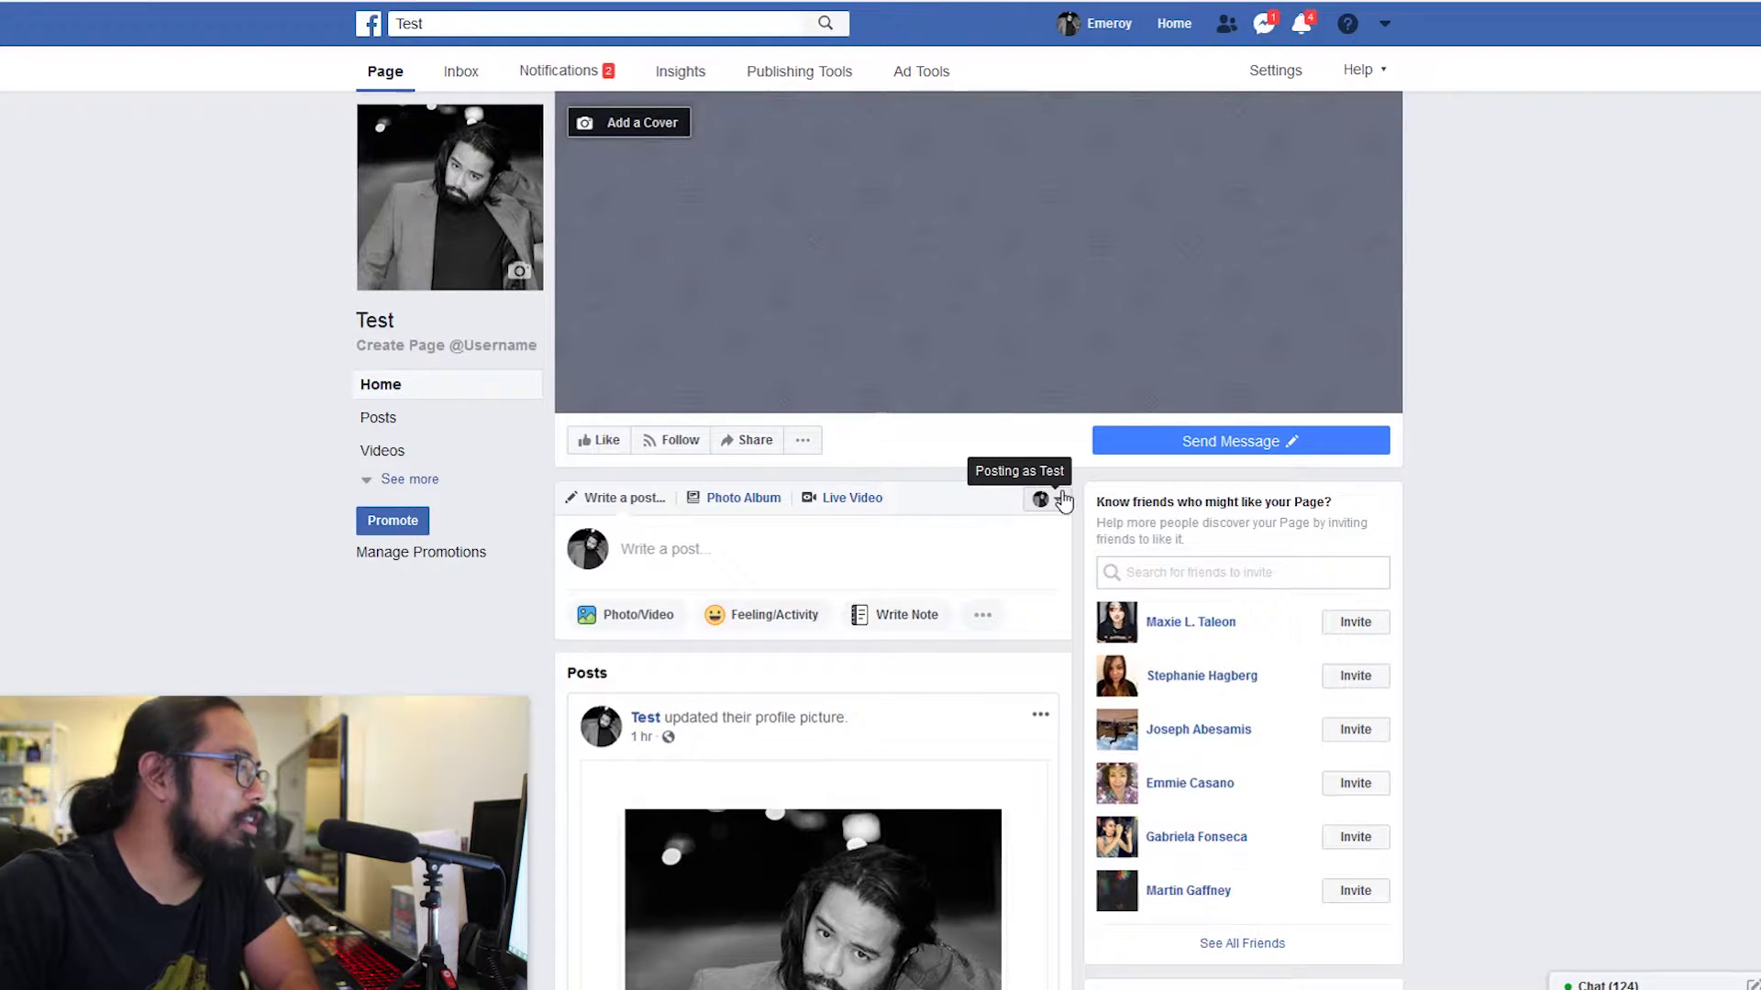
# - Upload the photo IMG_2150 as the Test page's new profile picture and save it
pyautogui.click(518, 273)
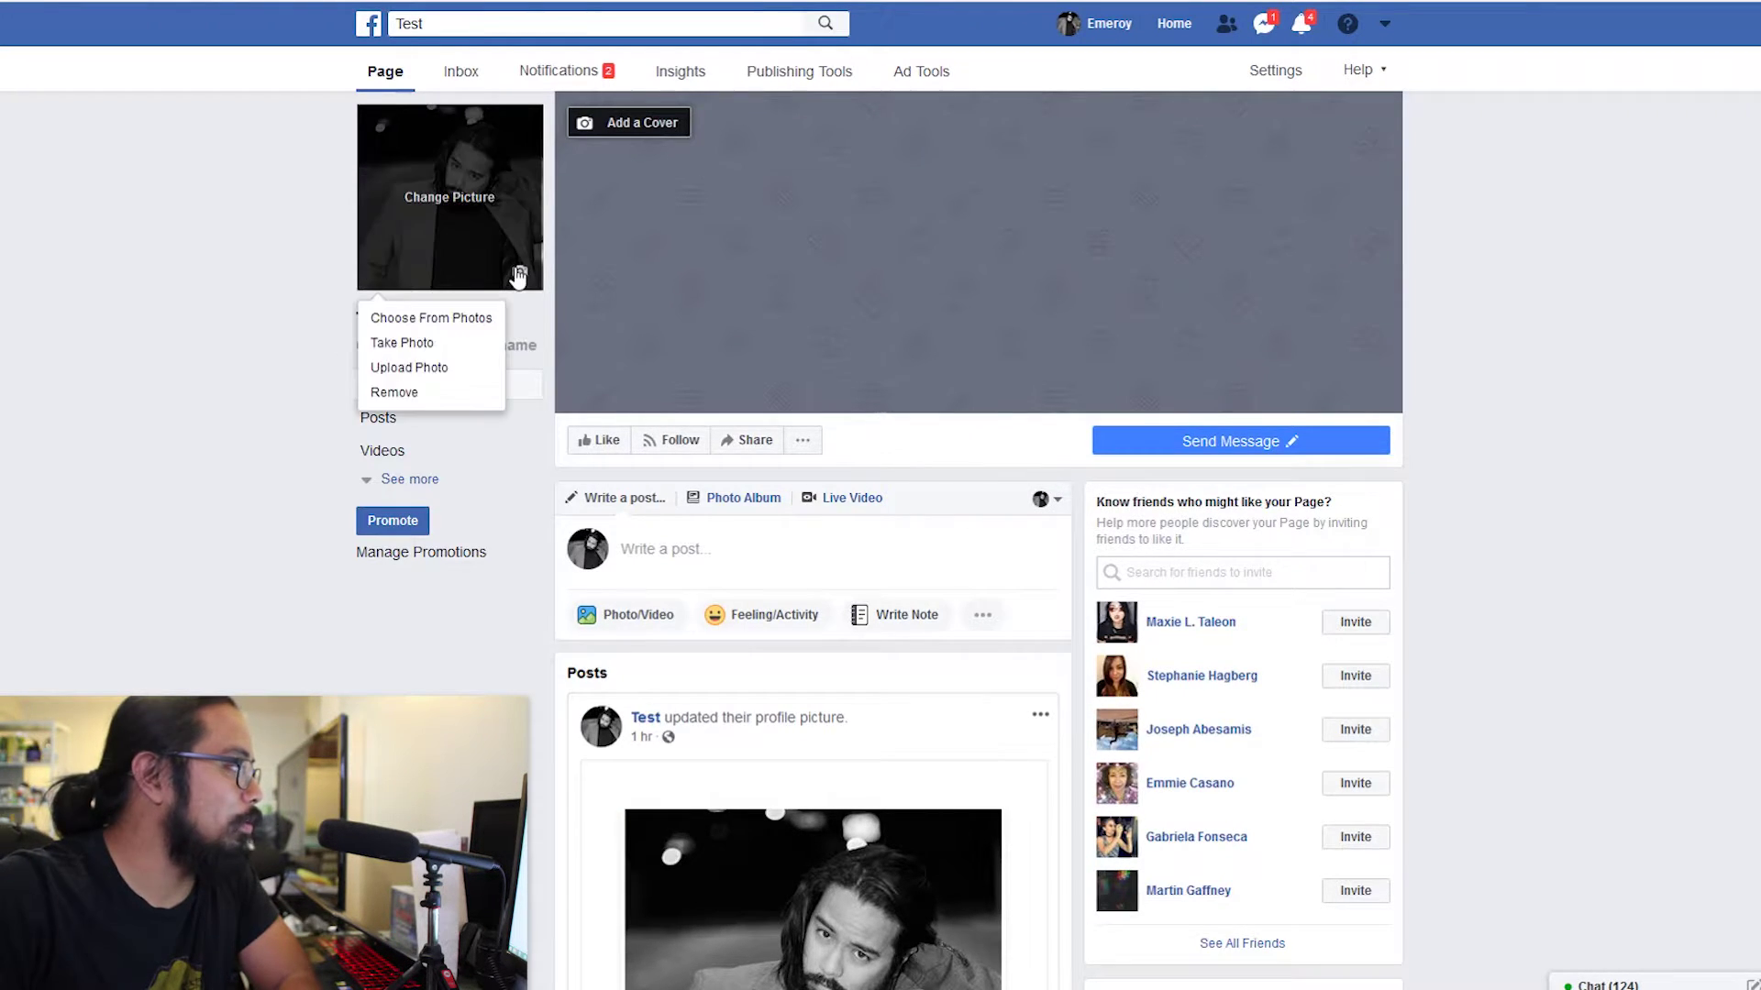
pyautogui.click(431, 367)
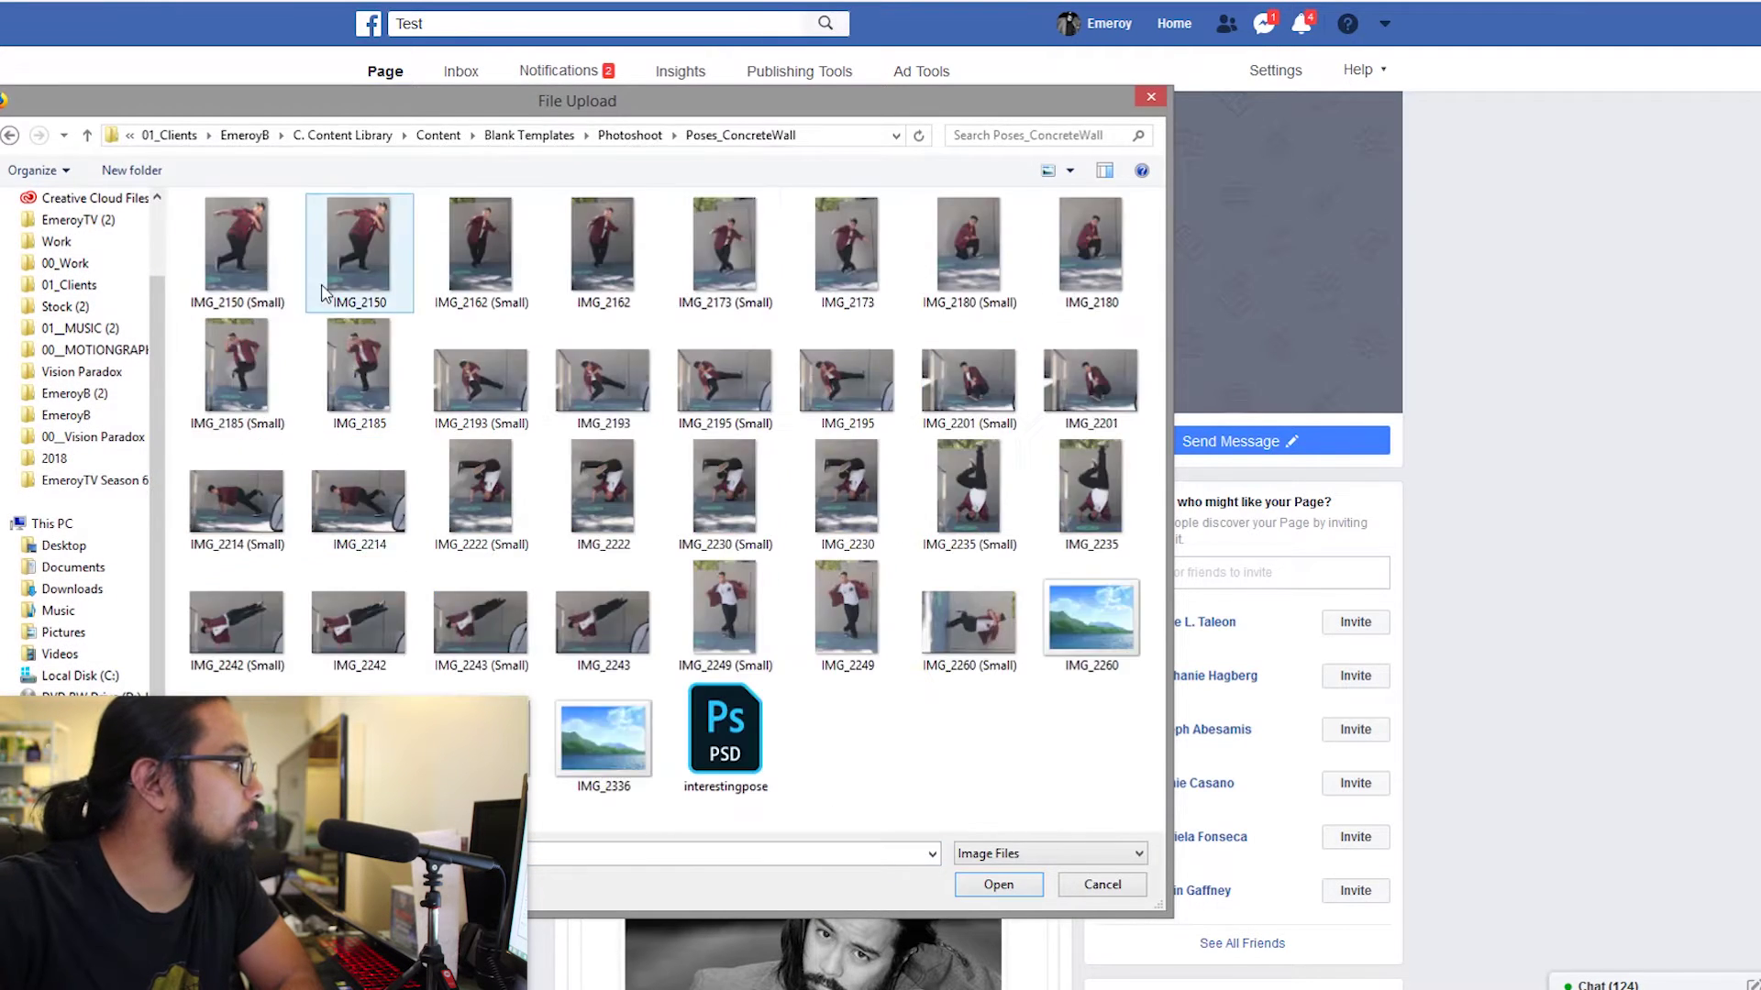
pyautogui.doubleClick(326, 292)
pyautogui.click(1241, 707)
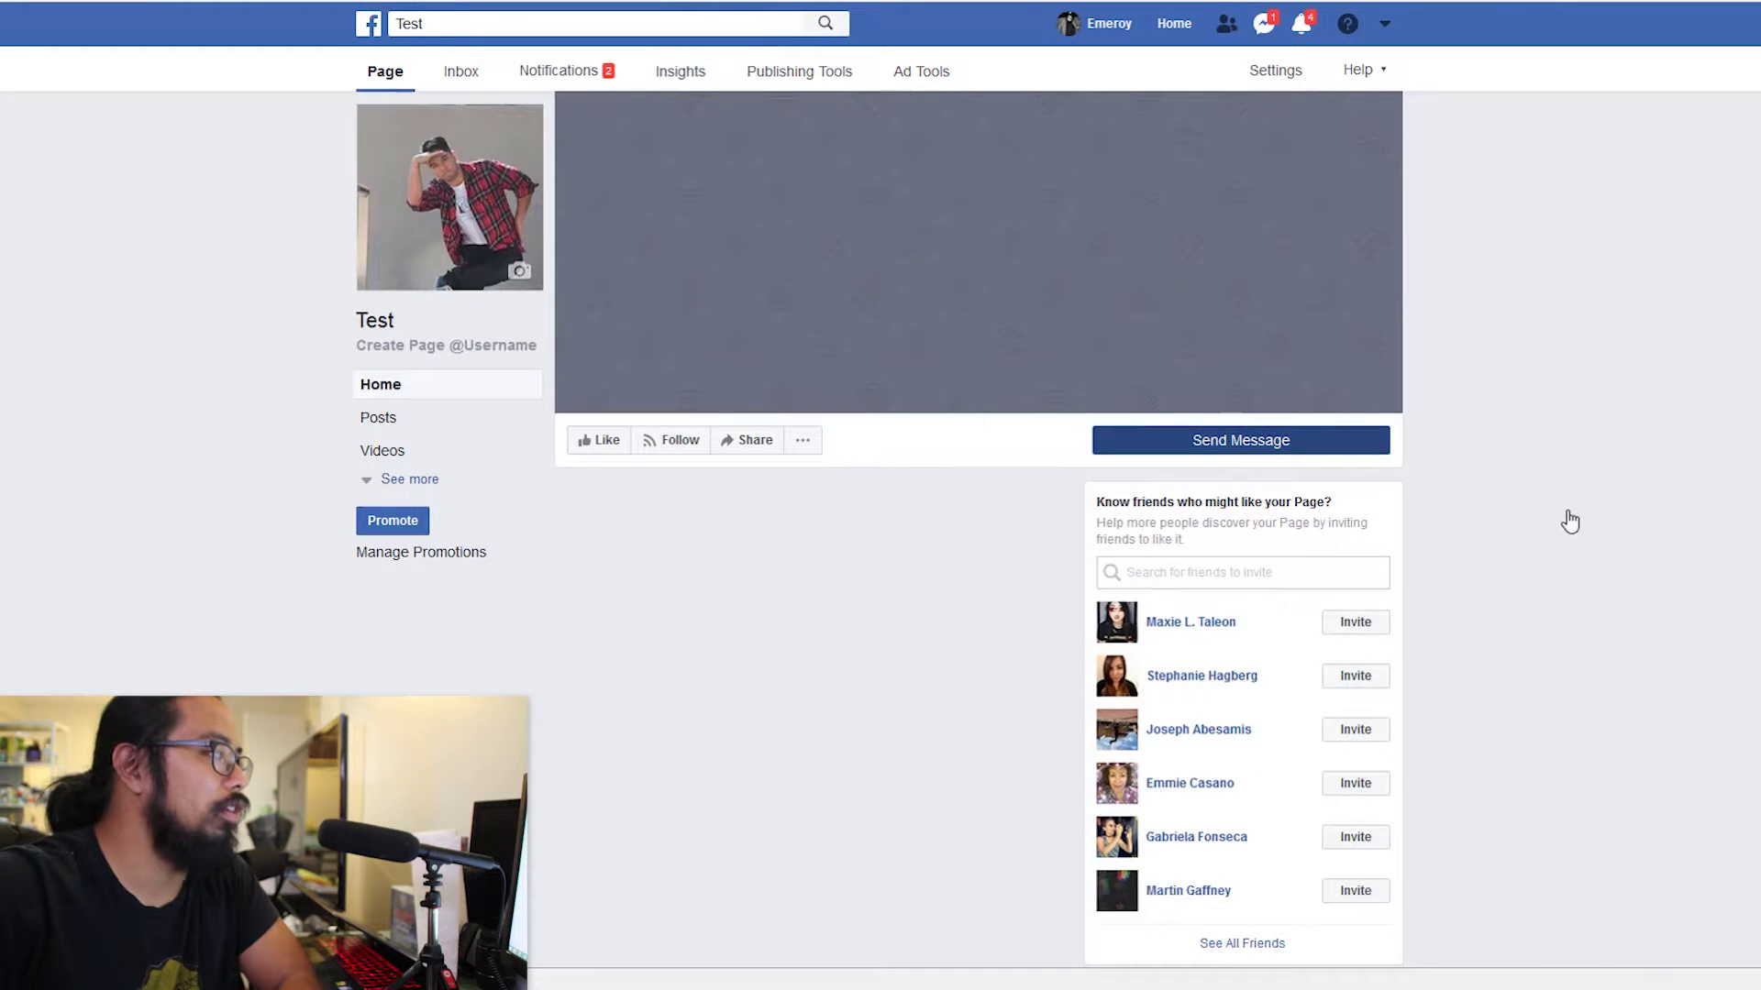
# - Open the post composer and switch its posting identity from the Test page to the personal profile
pyautogui.click(906, 543)
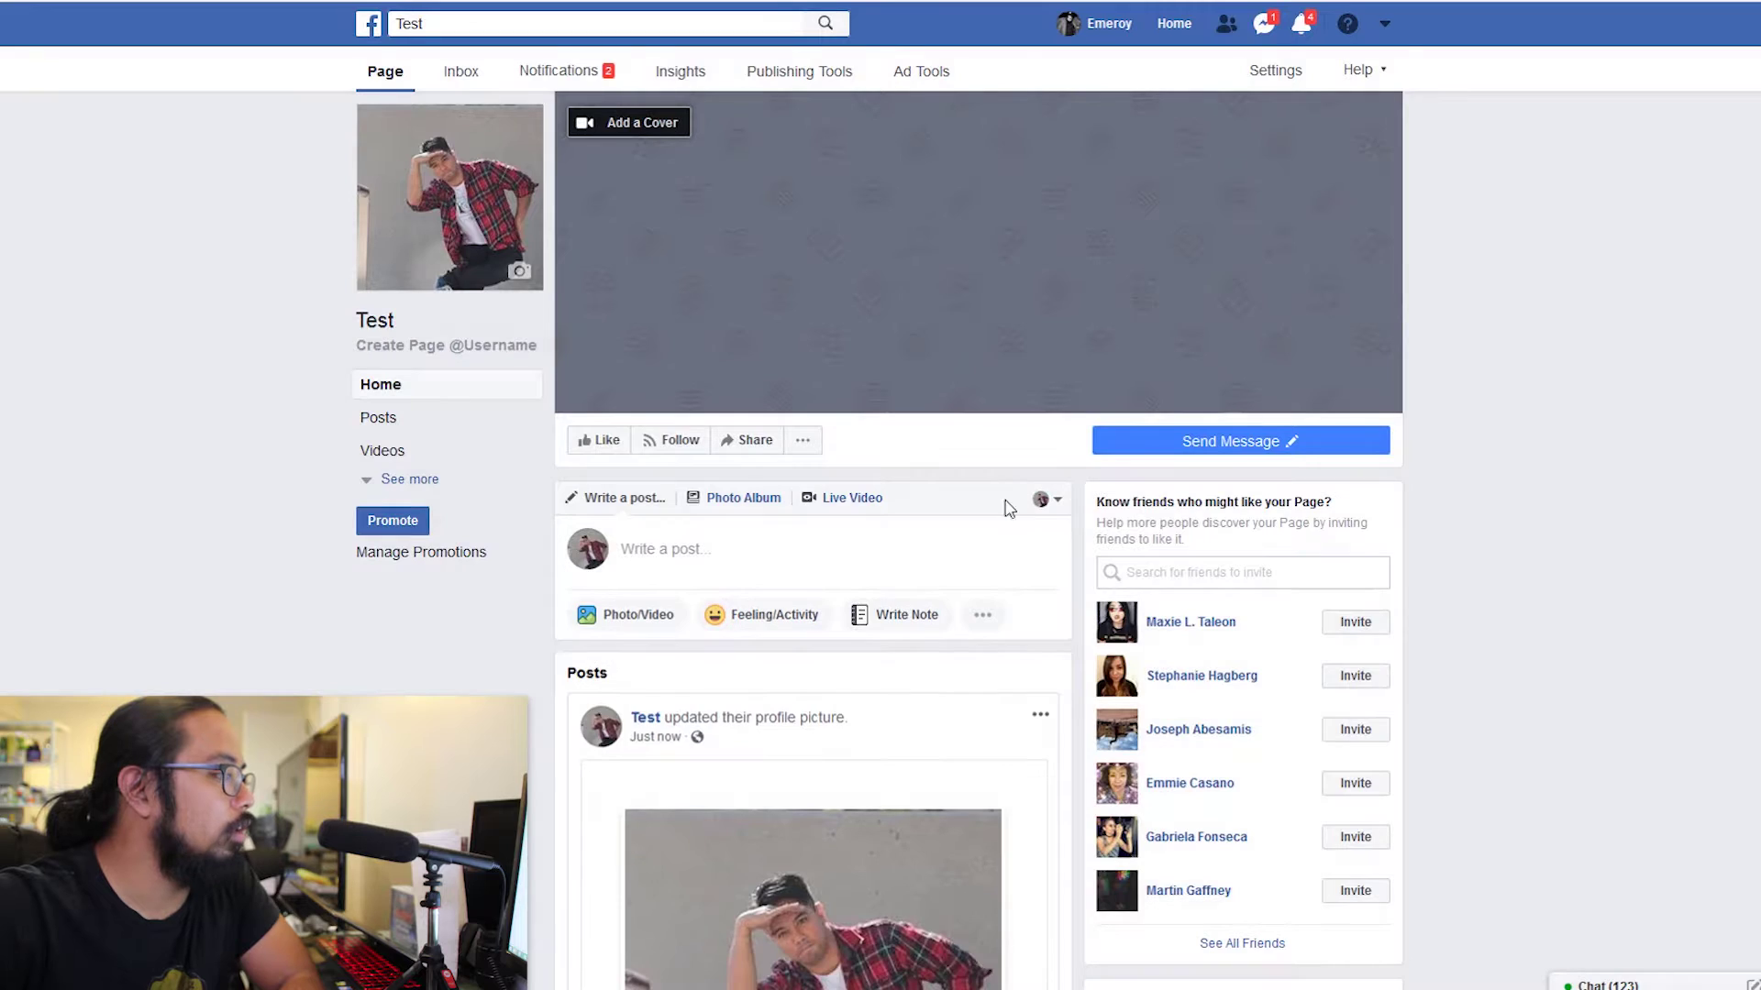
pyautogui.click(980, 554)
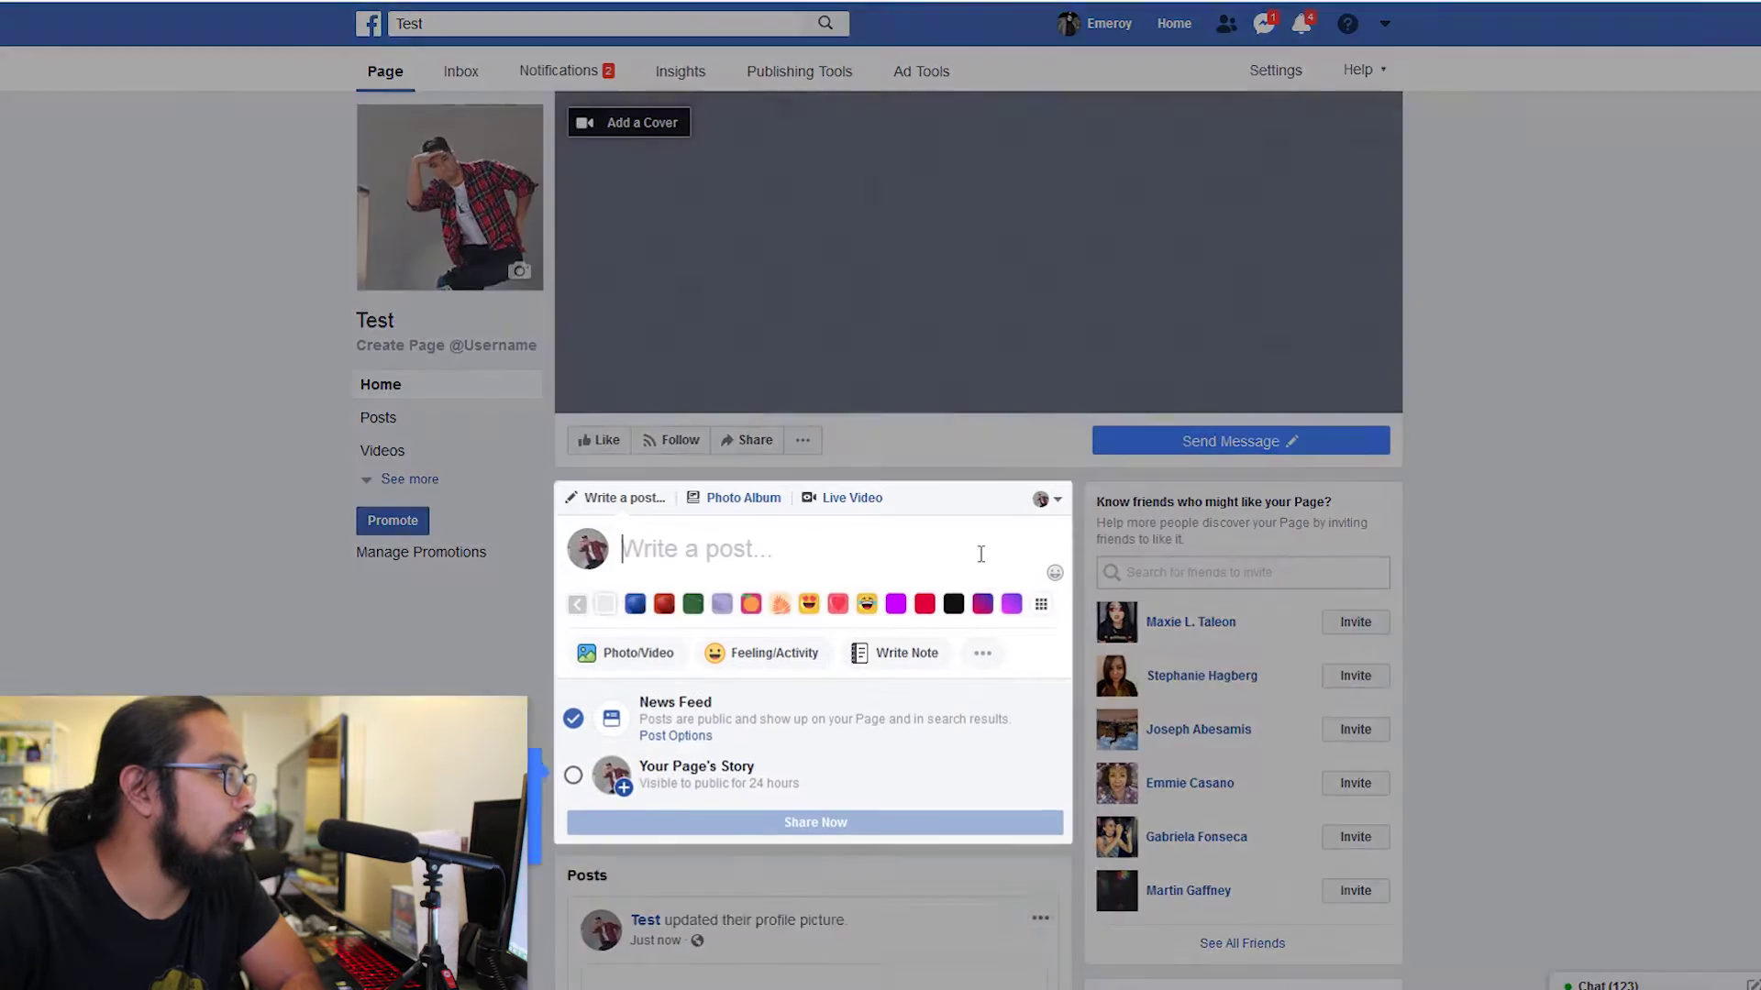
pyautogui.click(1049, 499)
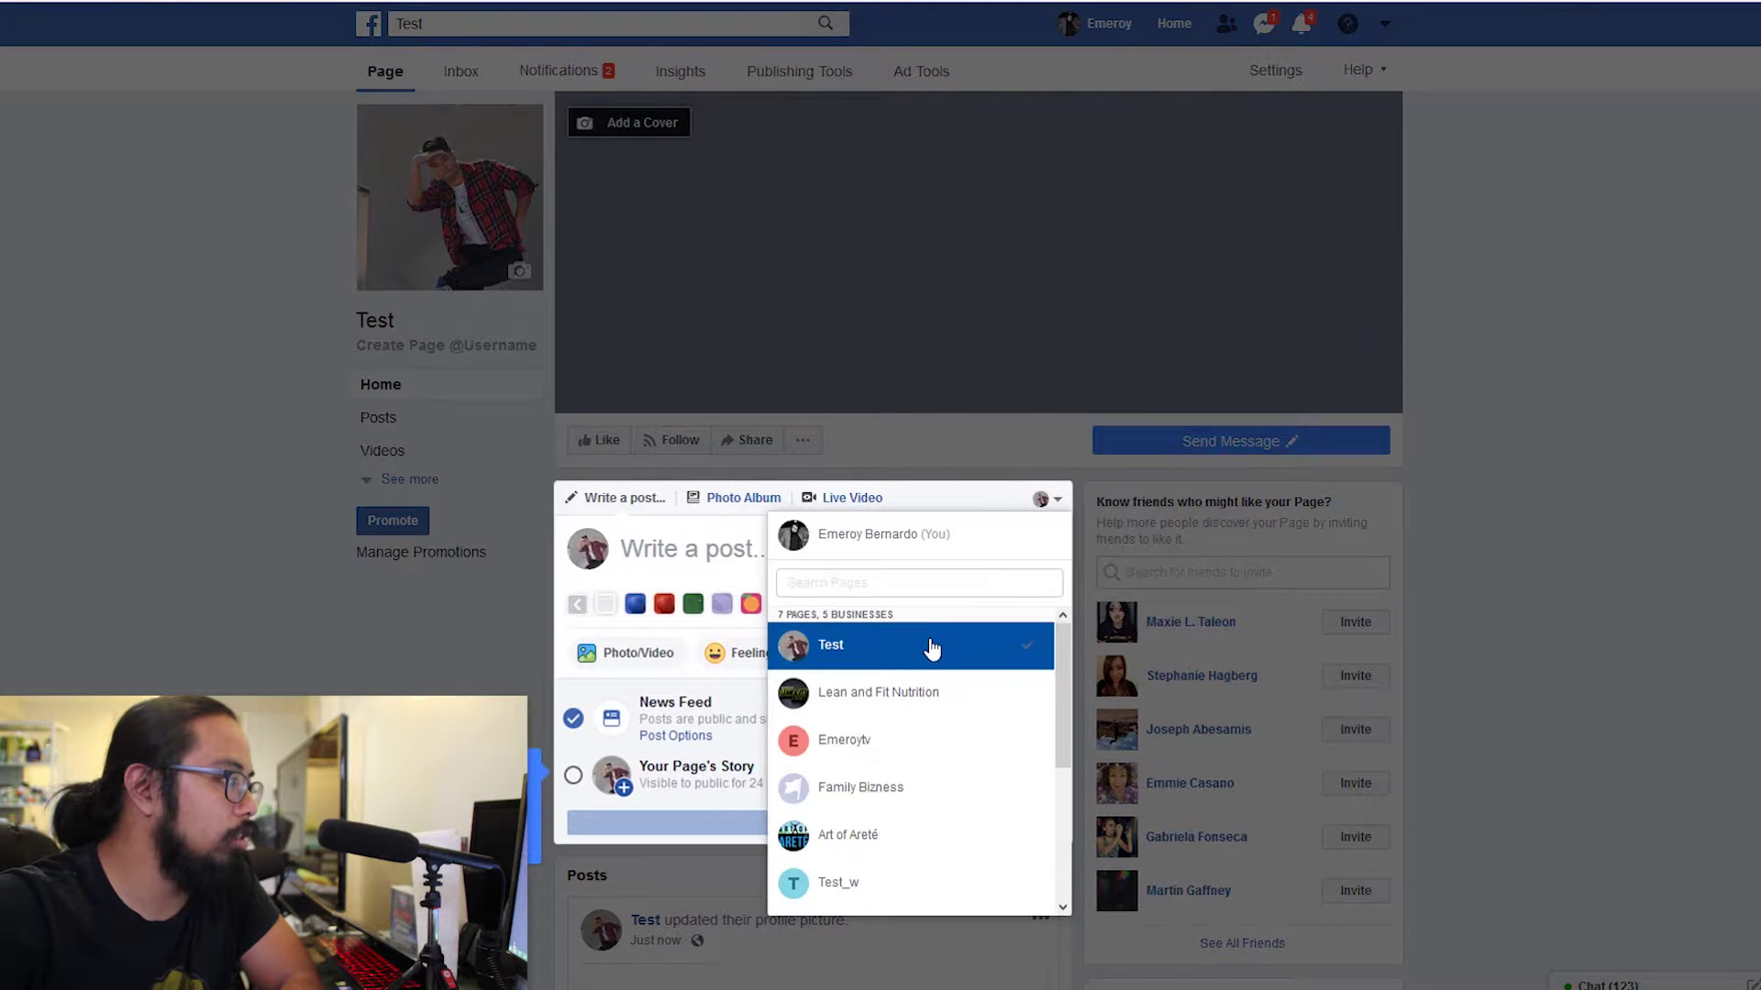
pyautogui.click(954, 537)
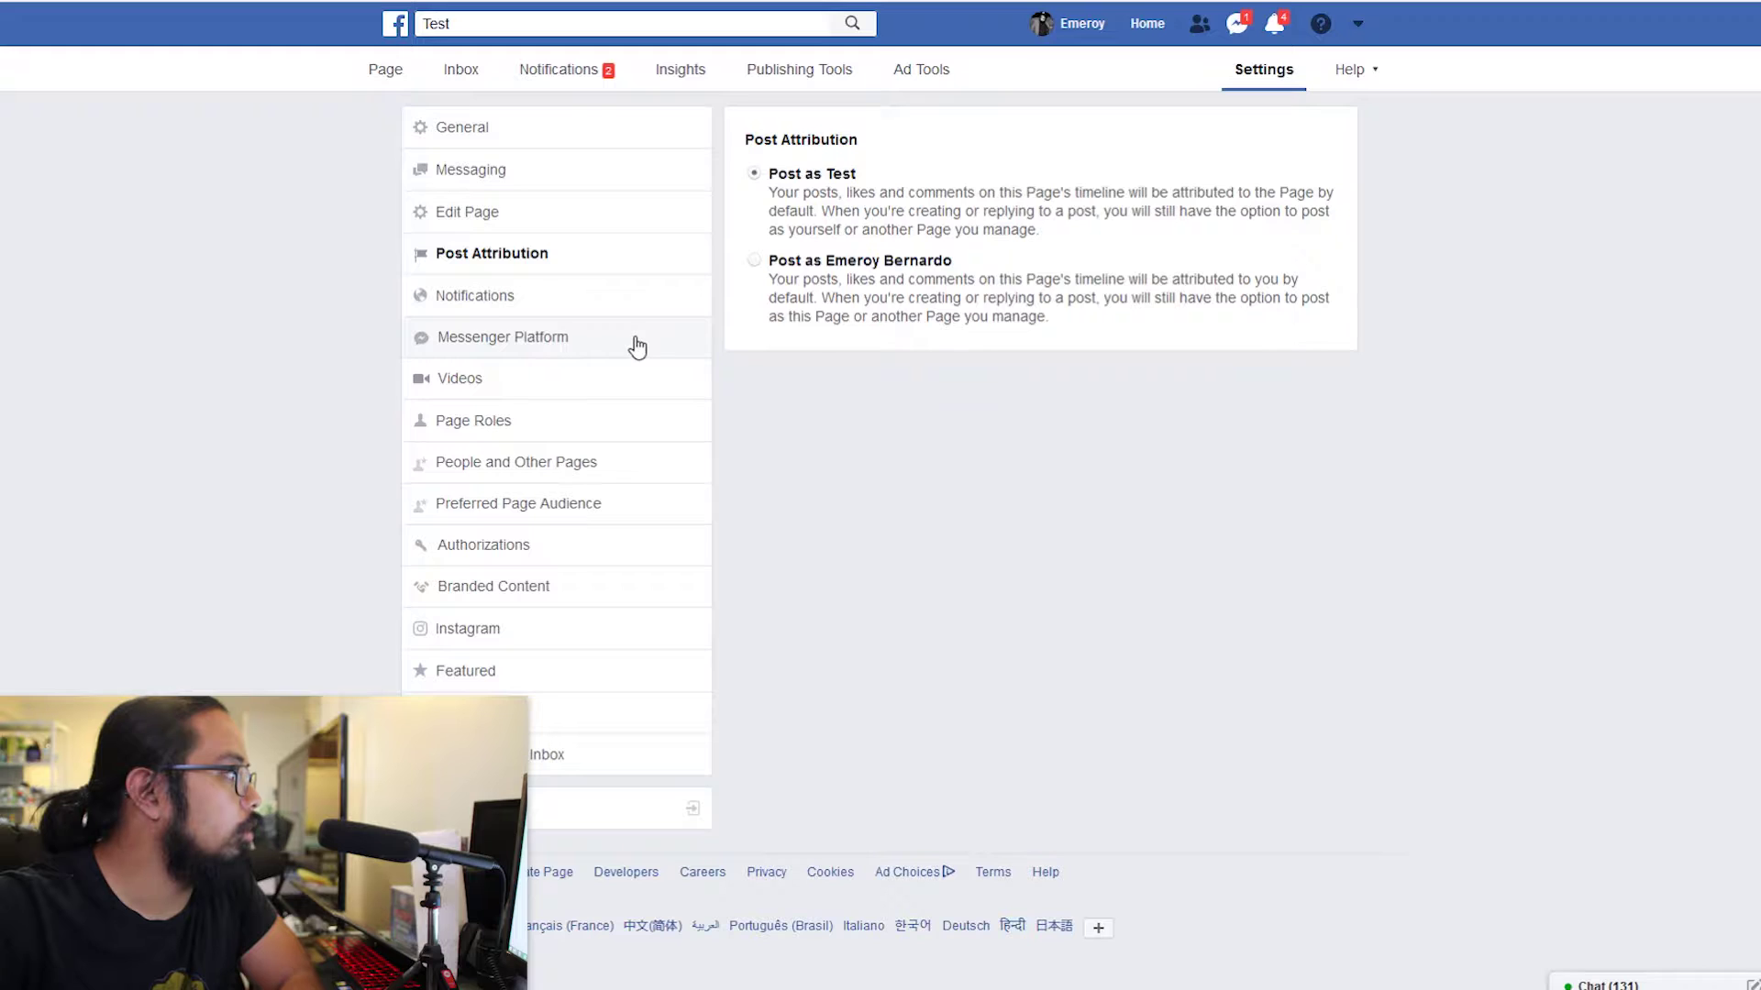
# - Open the Videos settings, read about the Live Creative Kit, view its creation dialog and cancel it
pyautogui.click(601, 385)
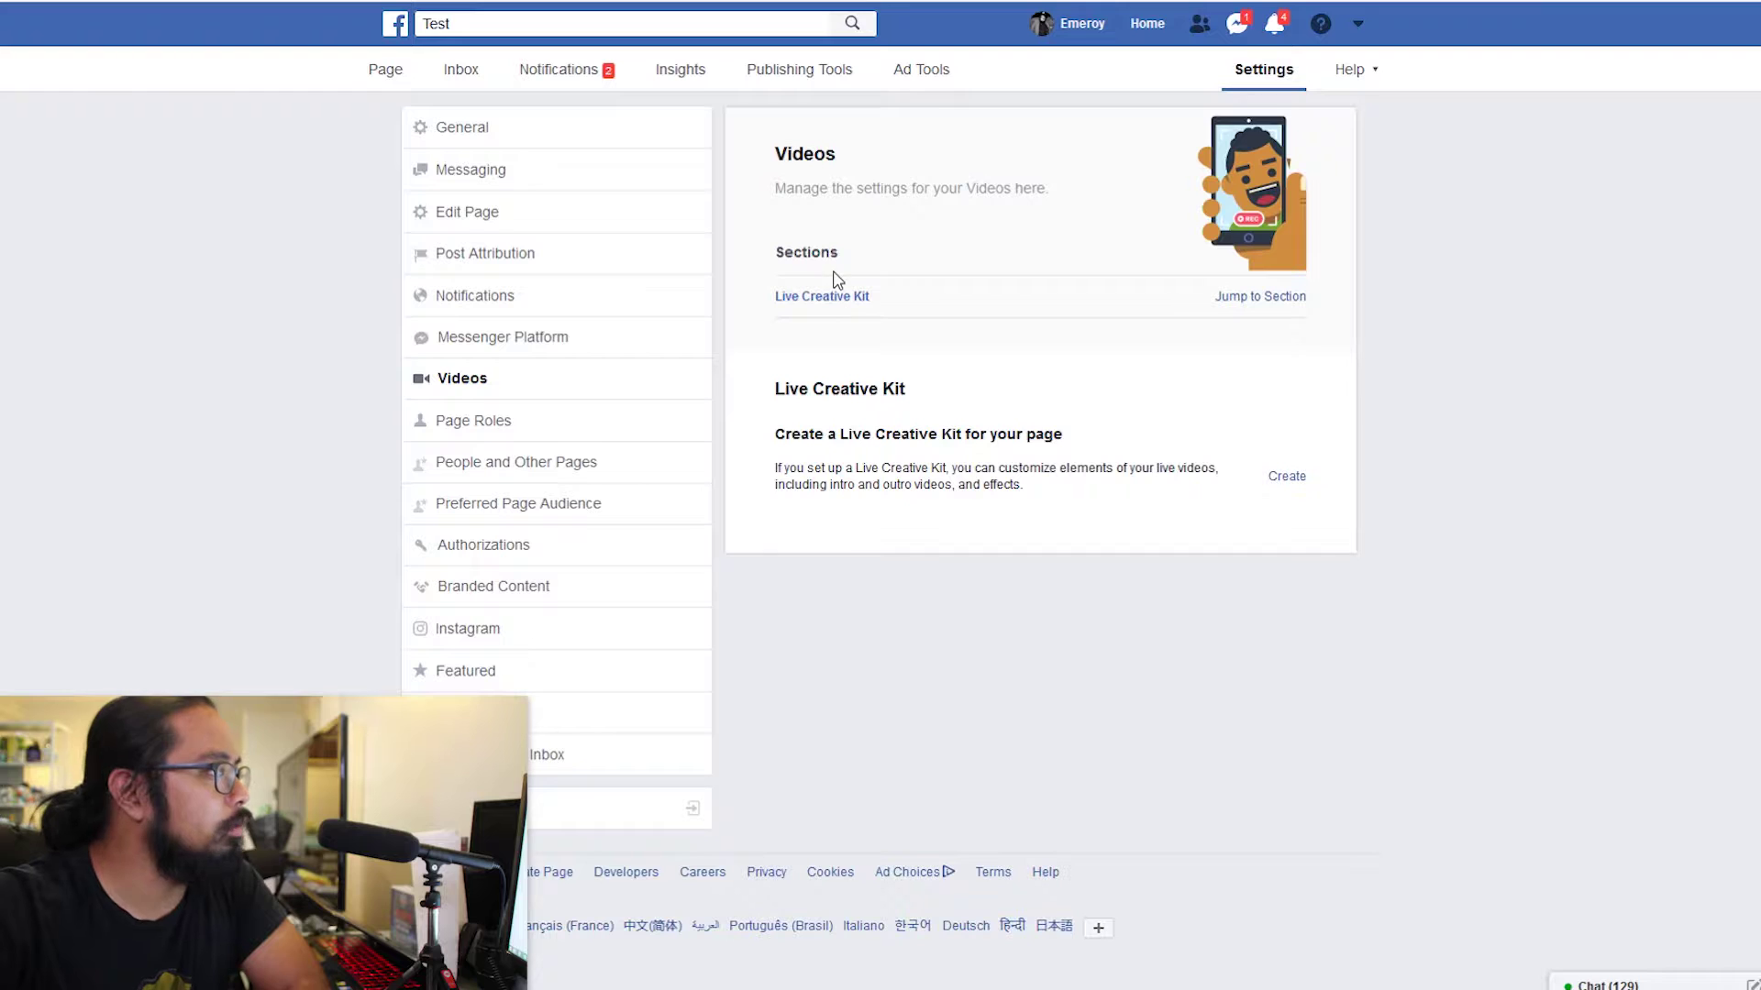
pyautogui.moveTo(995, 469); pyautogui.dragTo(835, 469)
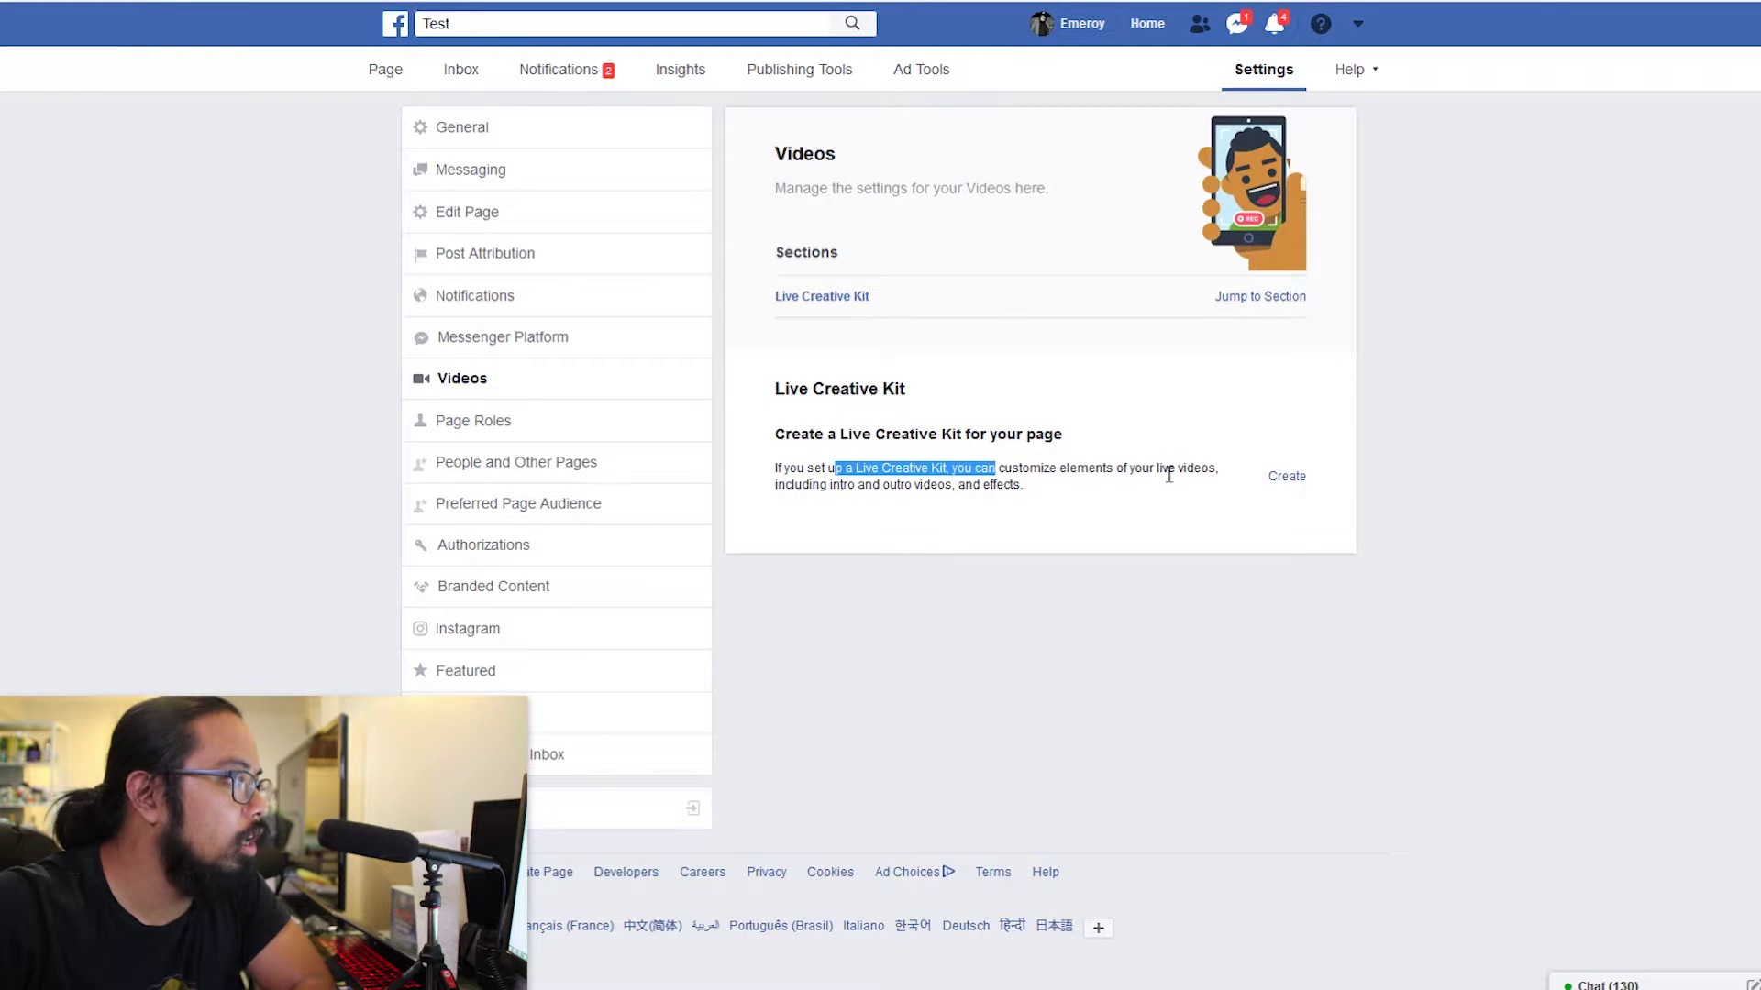
pyautogui.click(1169, 475)
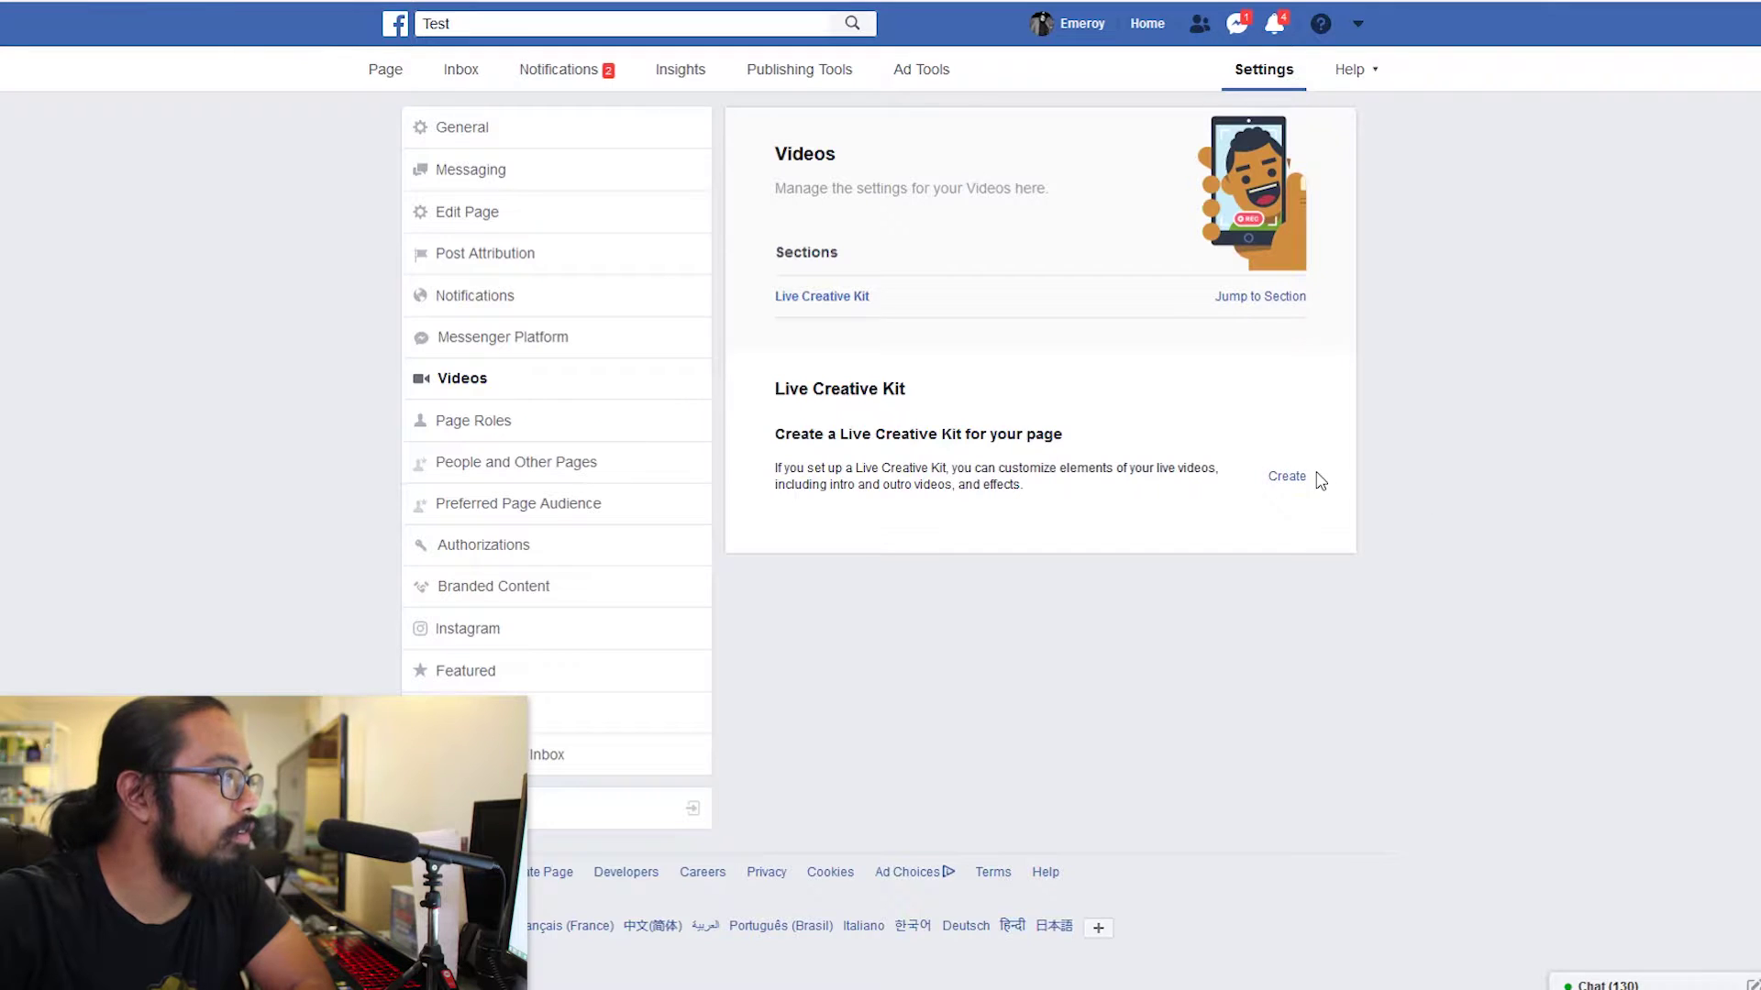
pyautogui.click(1284, 479)
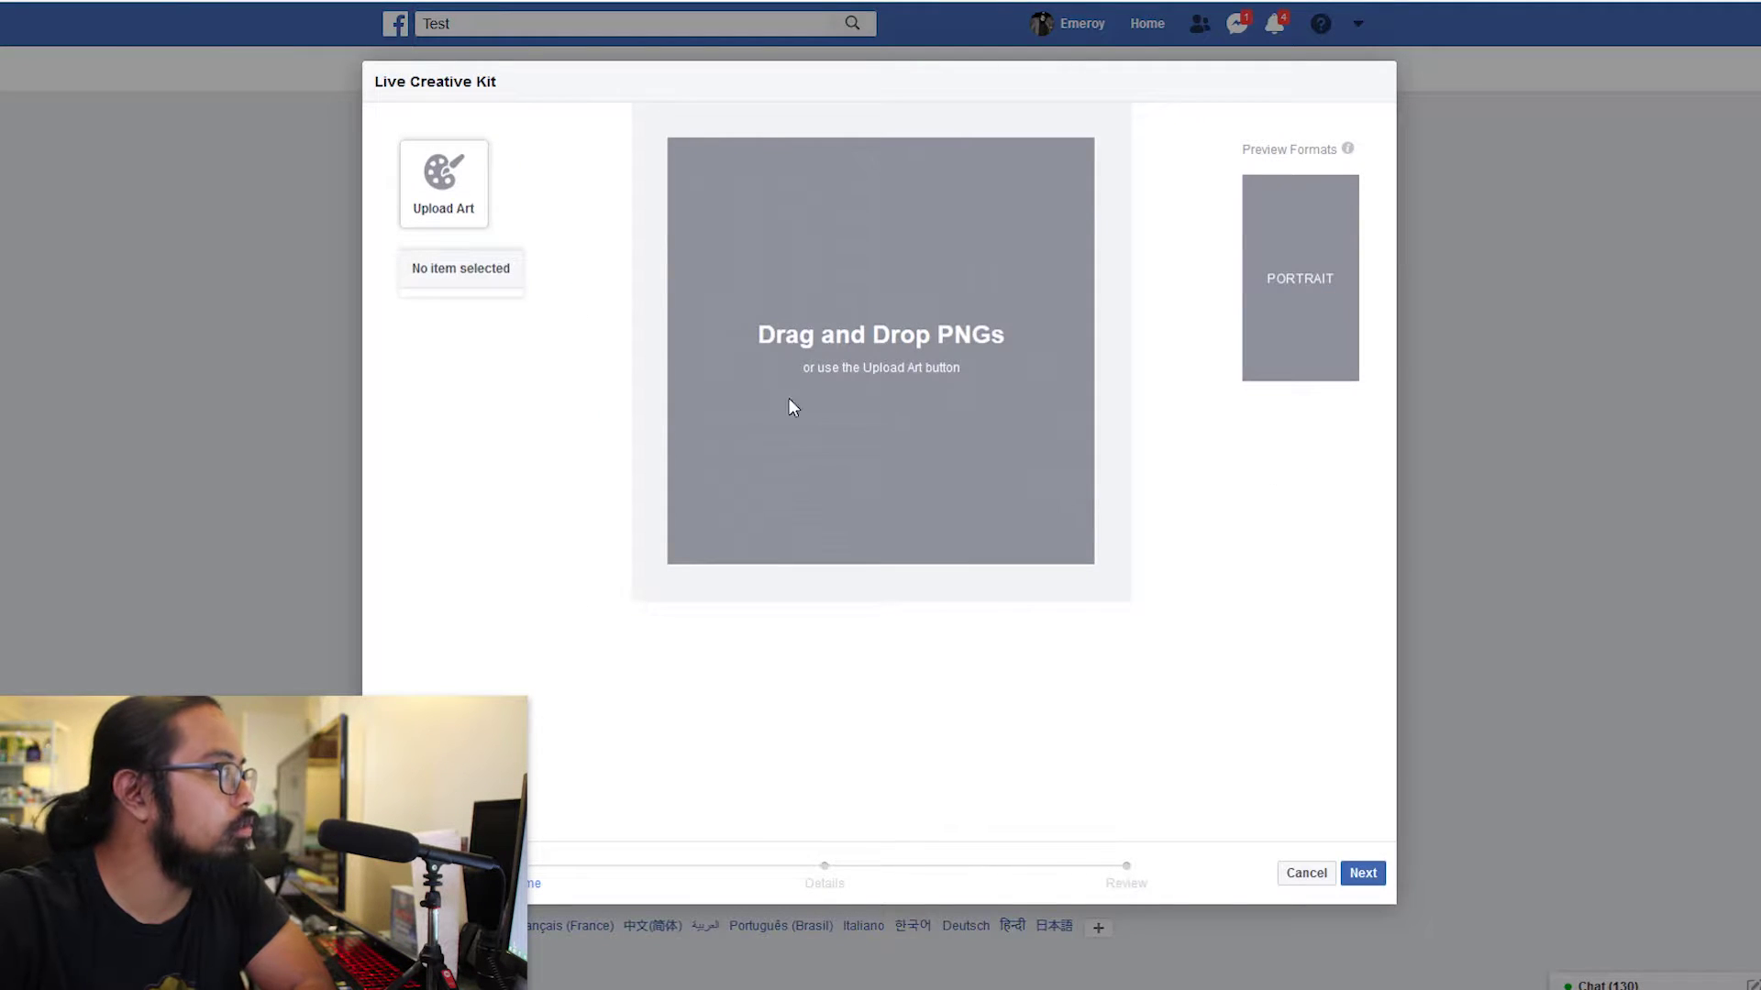
pyautogui.click(1307, 876)
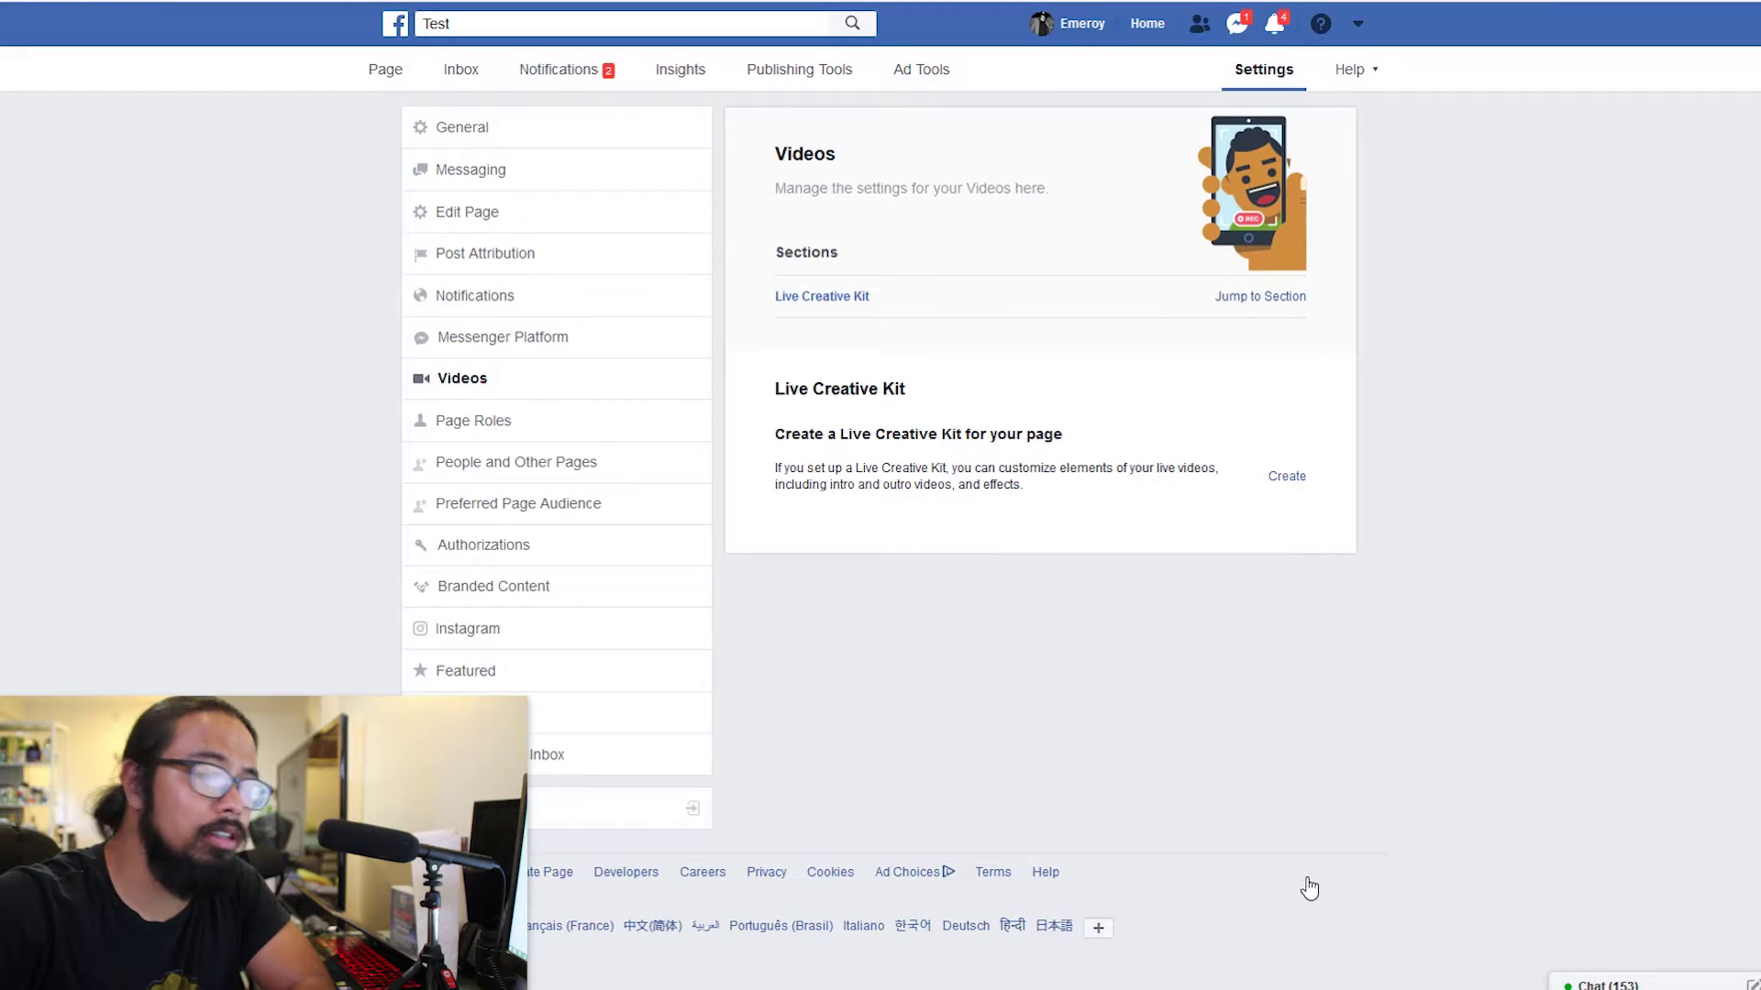
# - Switch to the other page managed by Vision Paradox and open its People and Other Pages settings
pyautogui.click(617, 473)
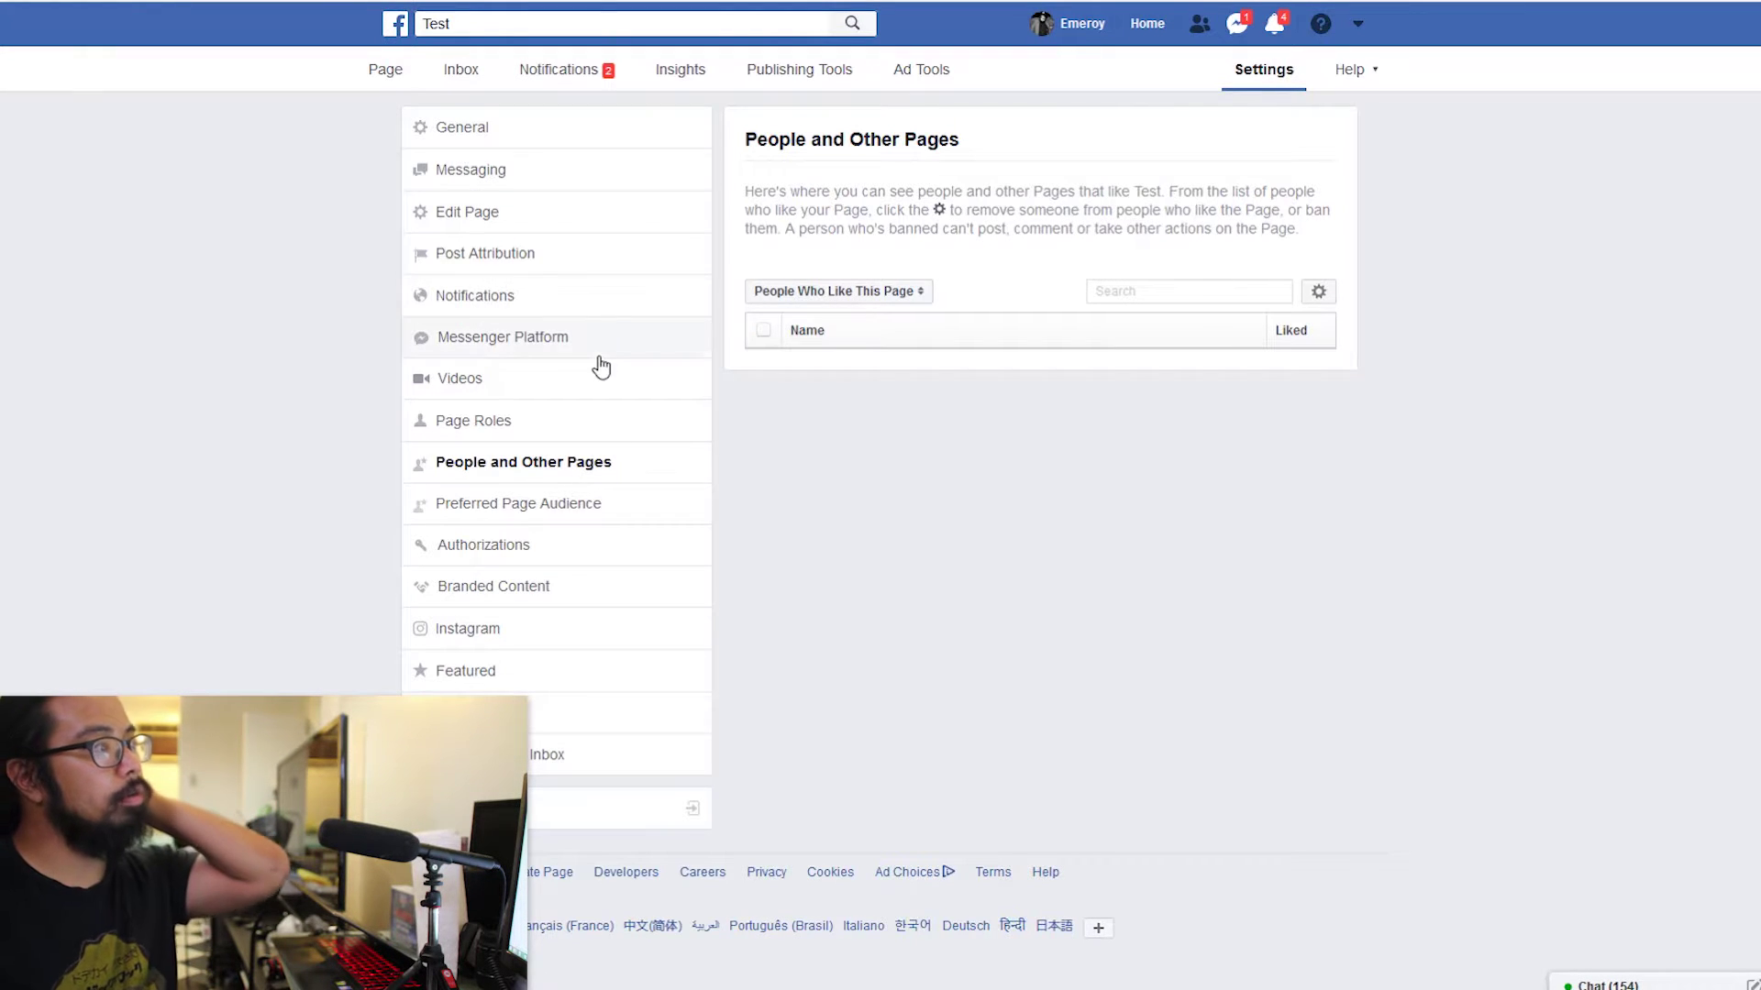
pyautogui.click(385, 69)
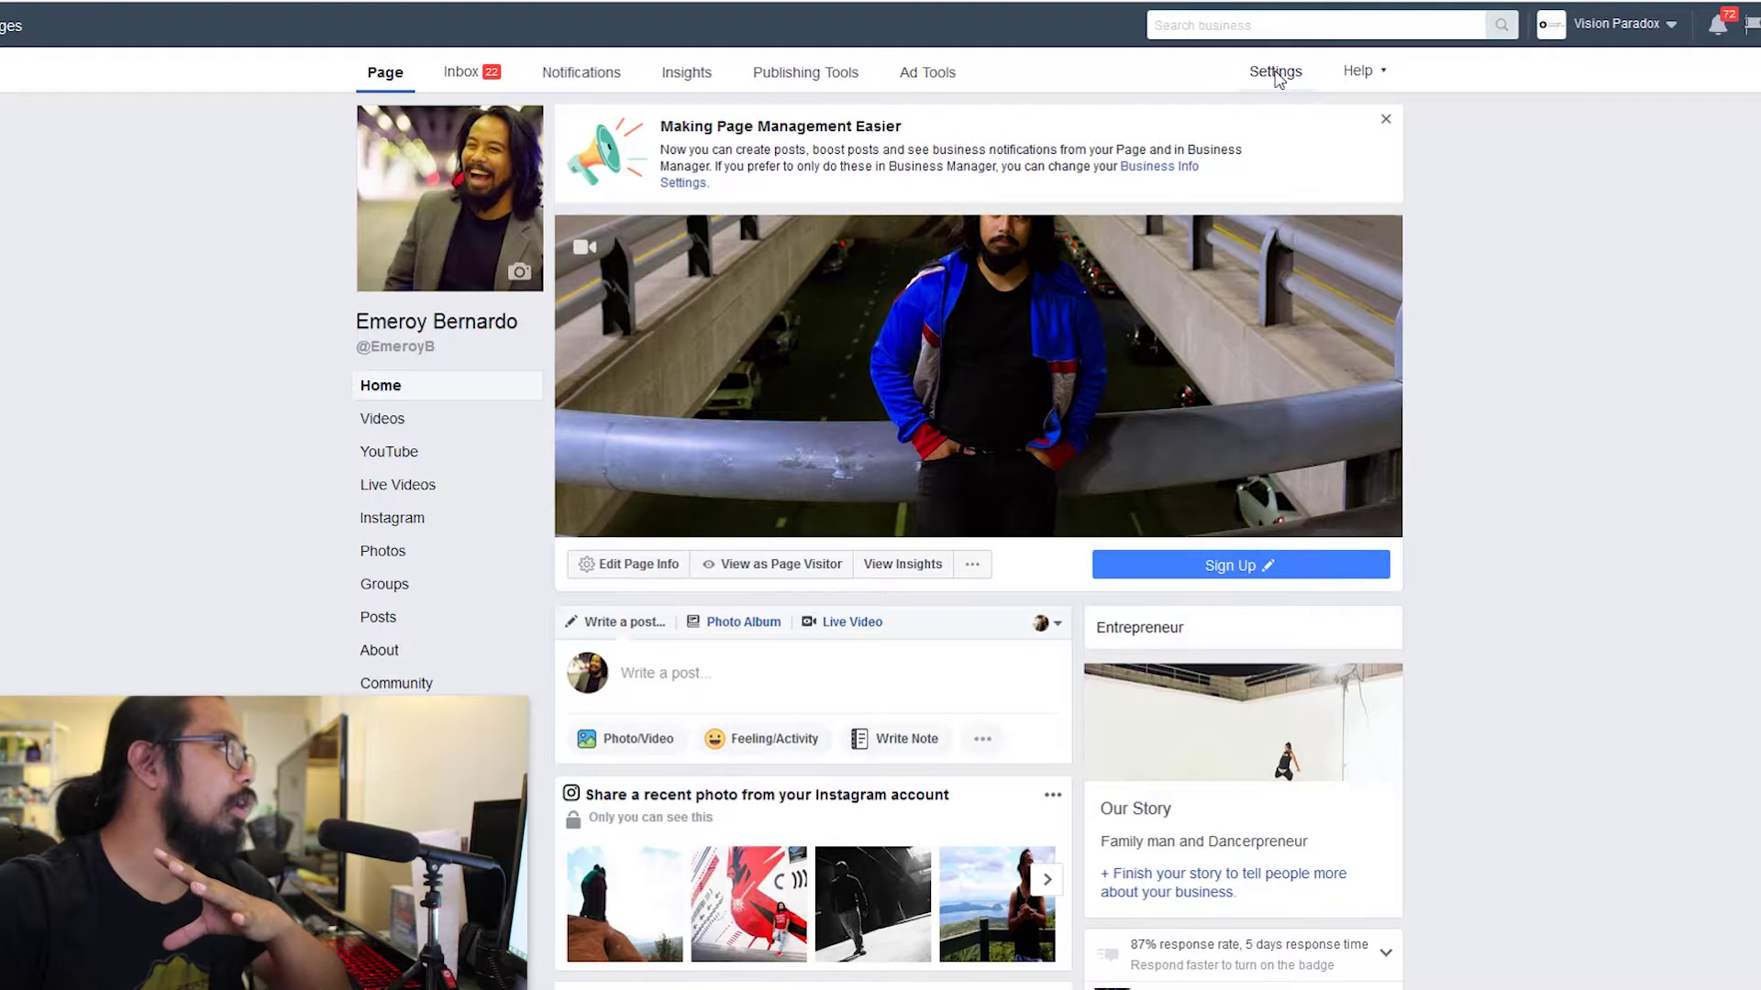
pyautogui.click(1275, 73)
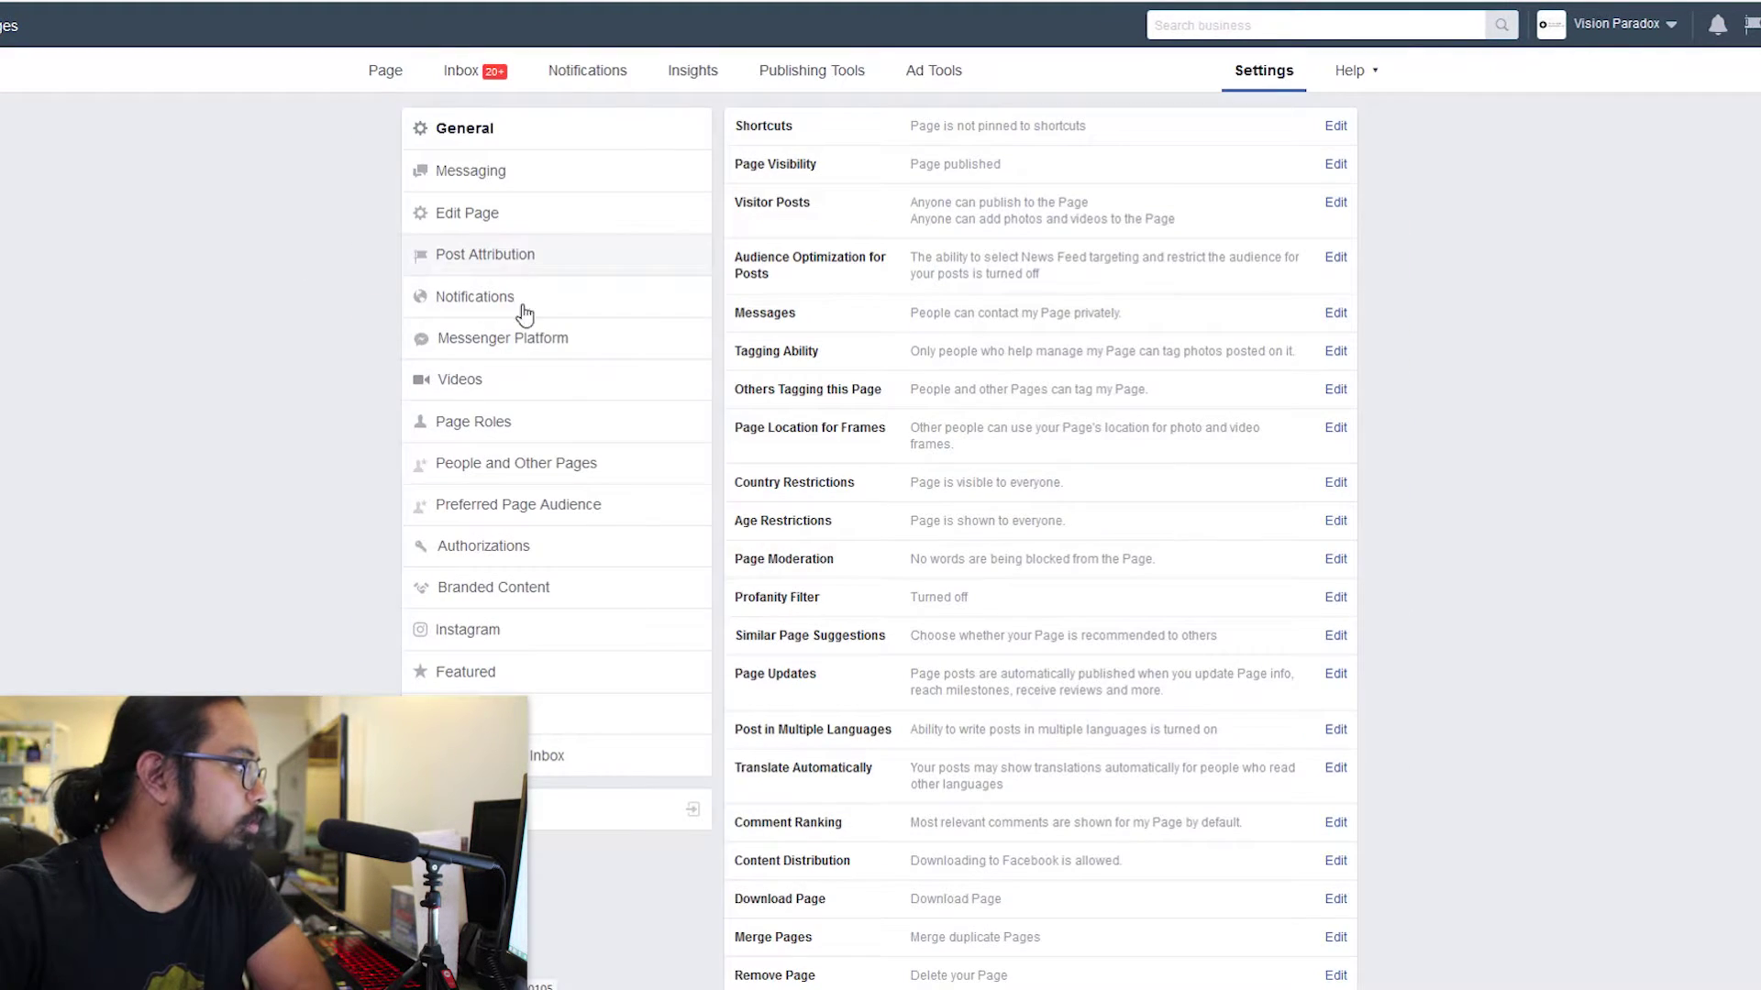
pyautogui.click(568, 467)
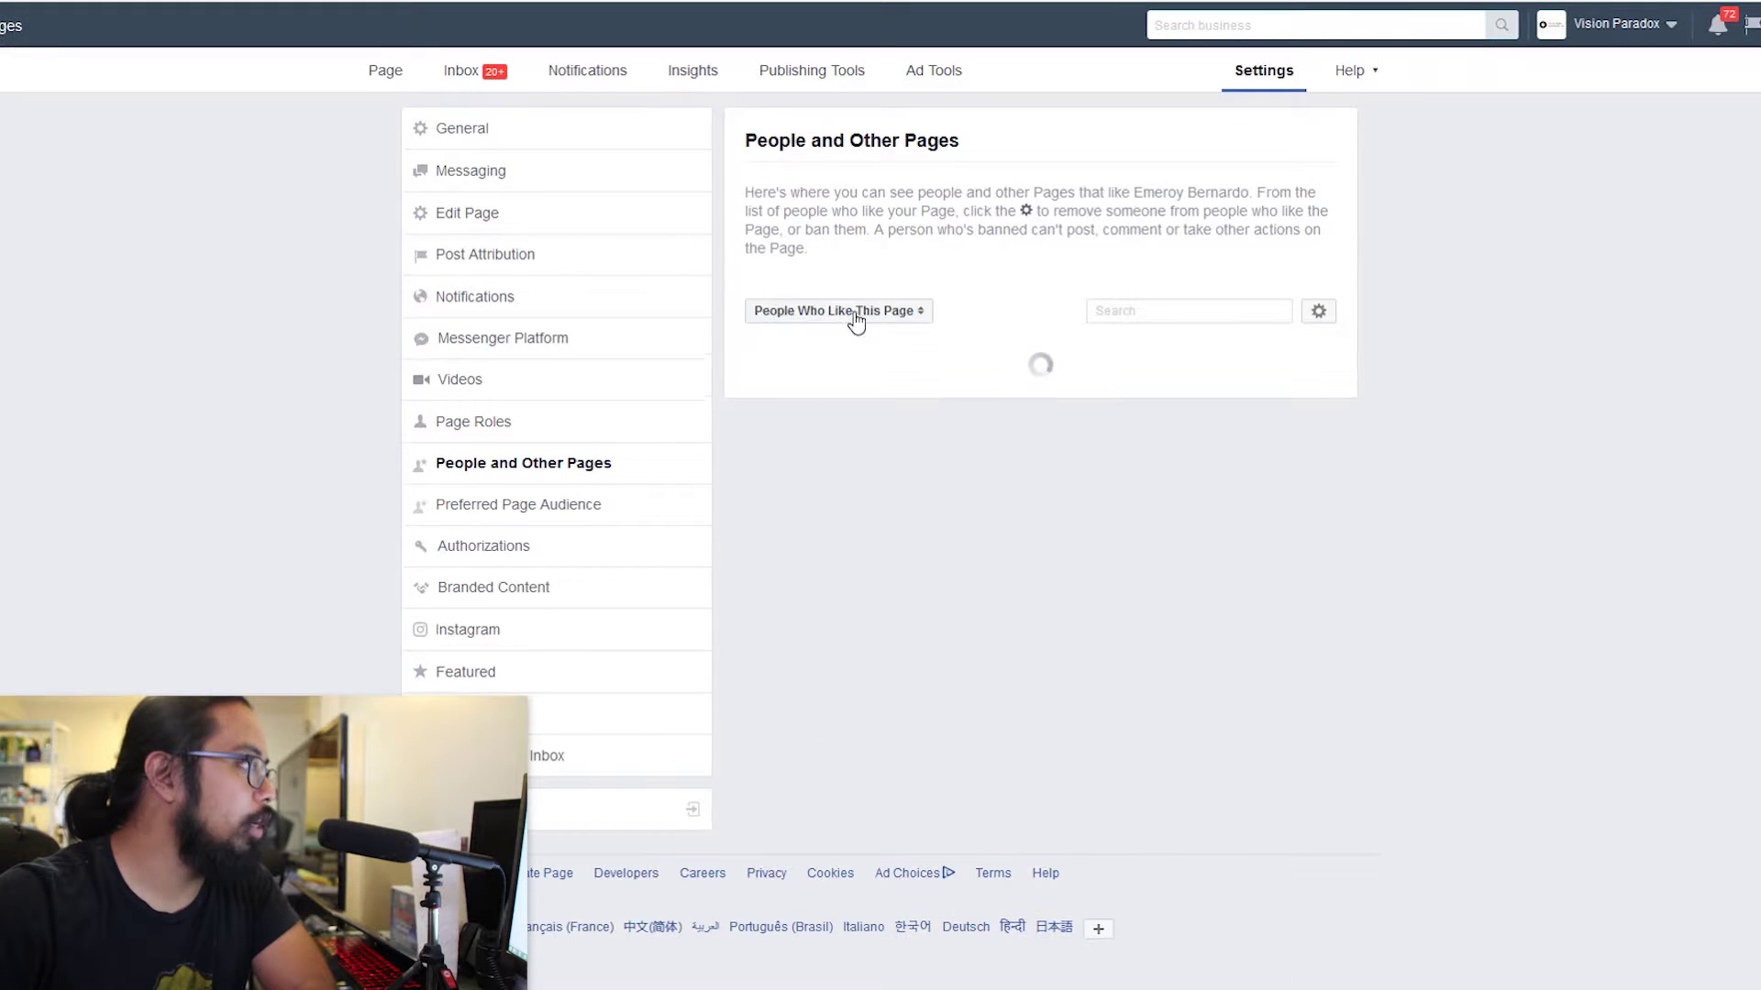
# - View the lists of followers, pages that like this page and banned people, and return to People Who Like This Page
pyautogui.click(862, 311)
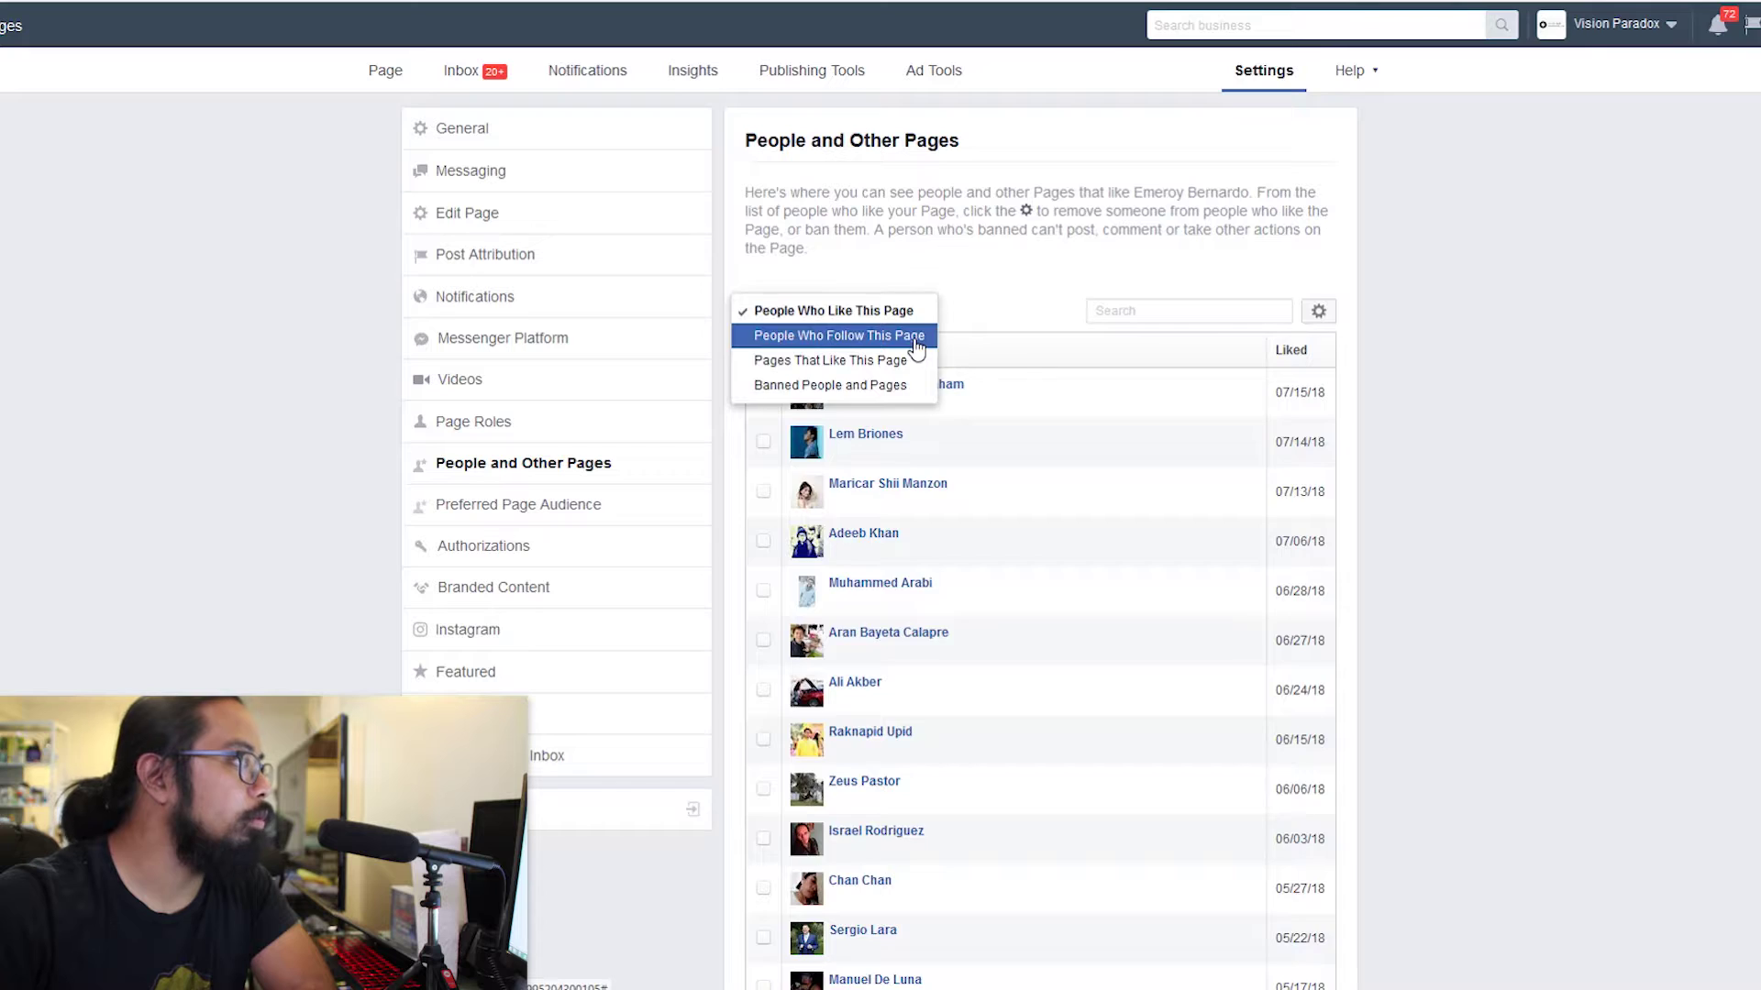
pyautogui.click(919, 336)
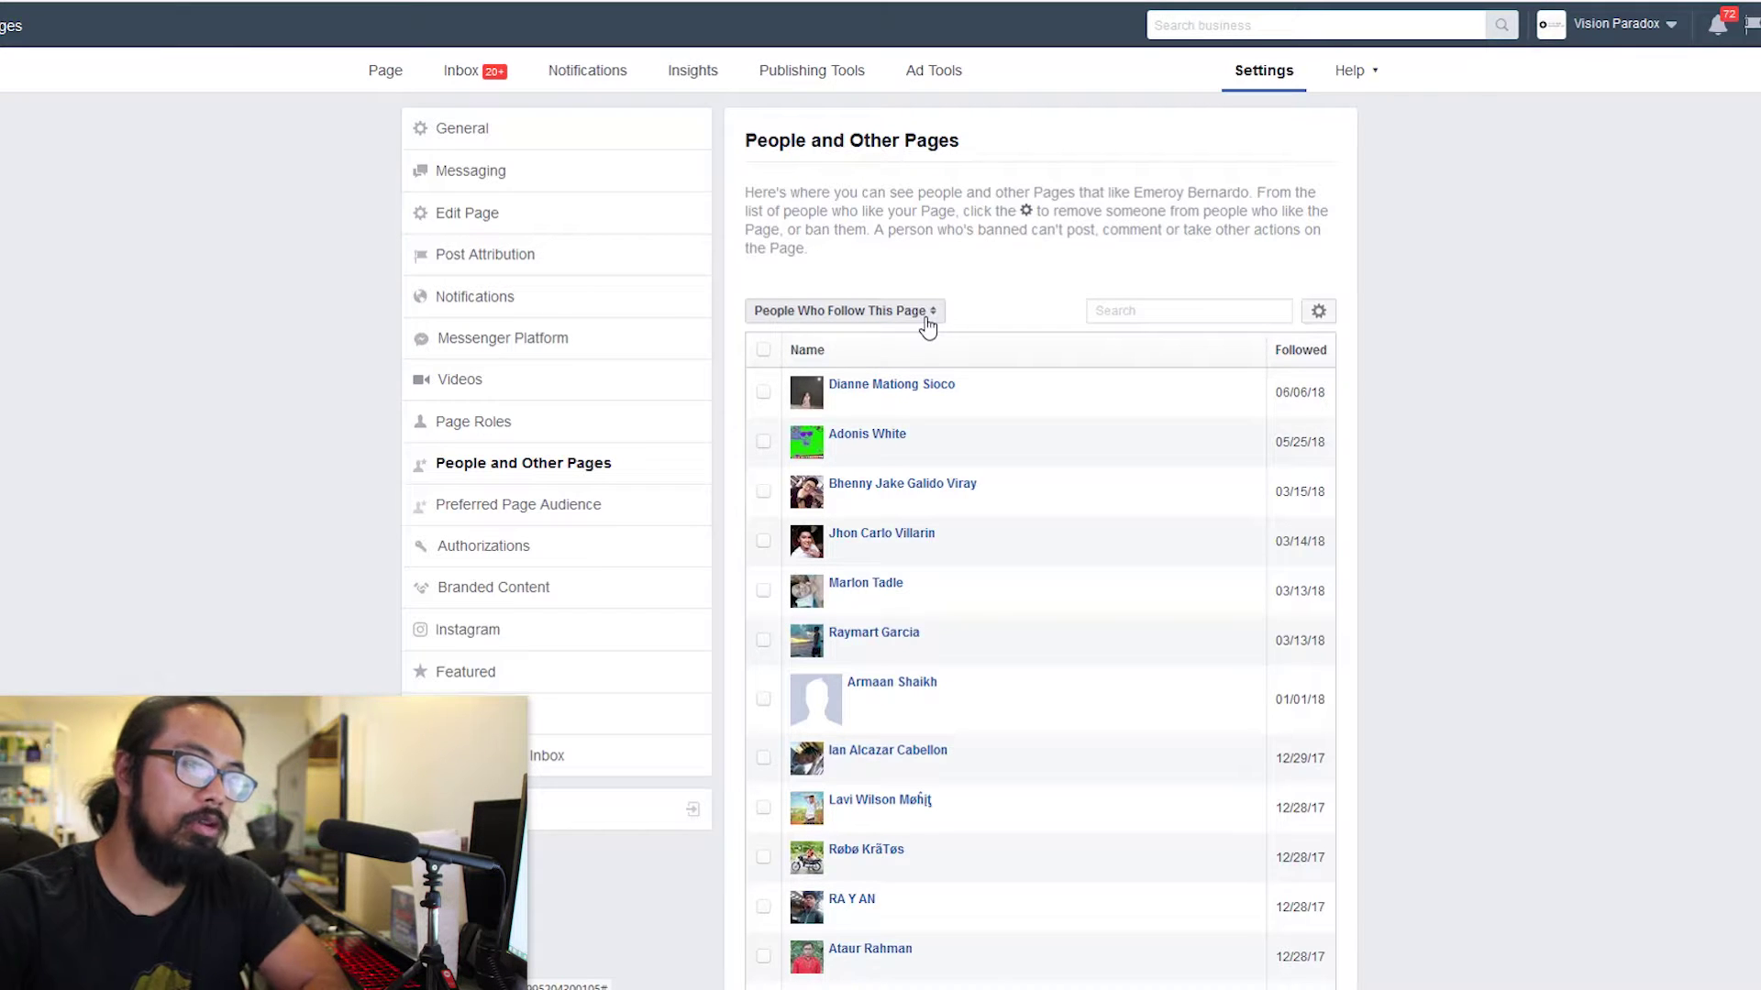
pyautogui.click(928, 321)
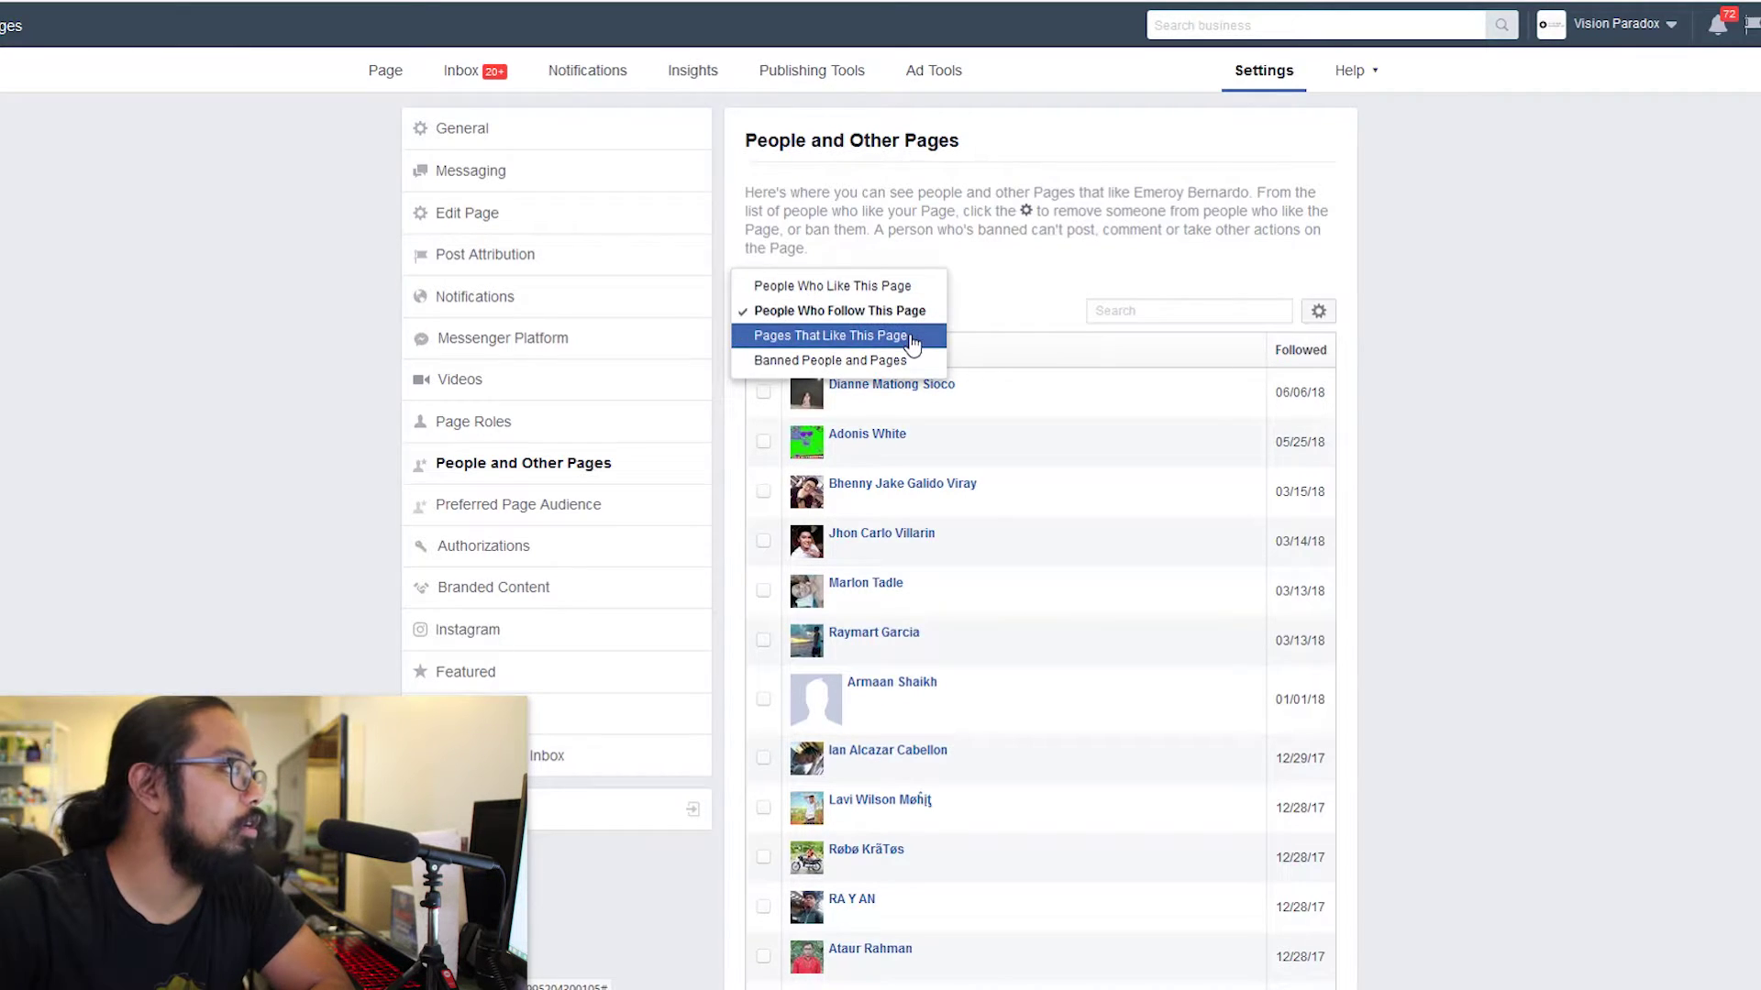
pyautogui.click(910, 335)
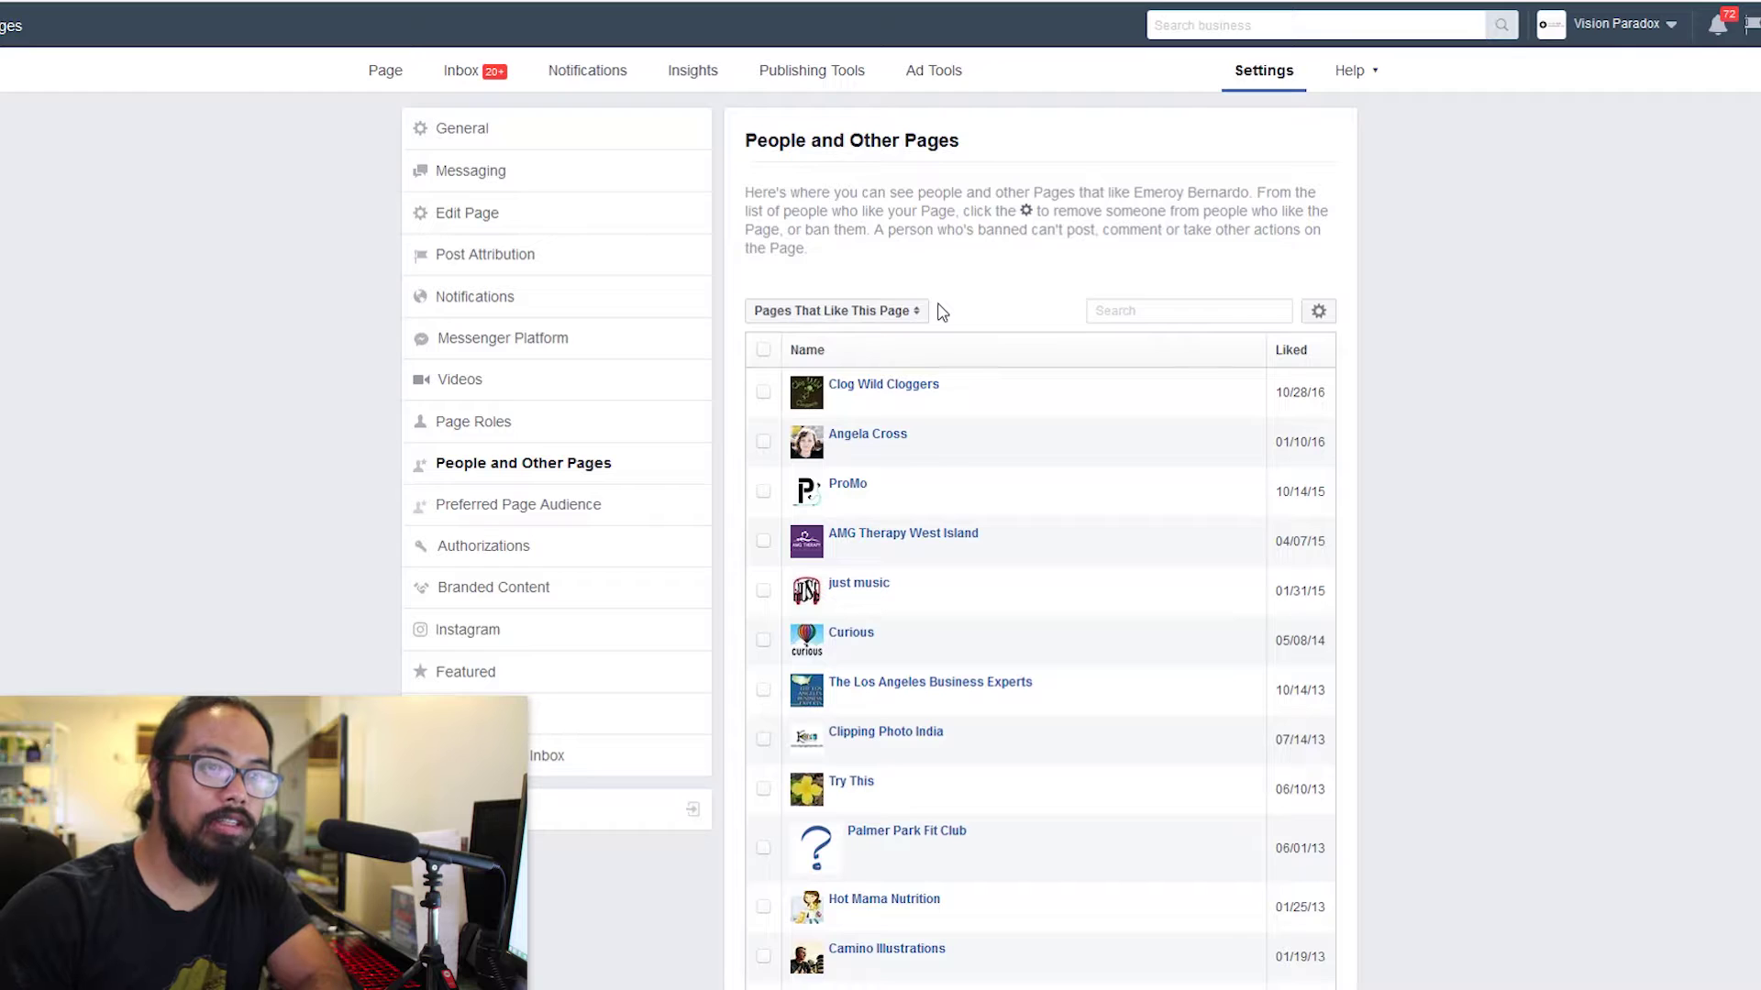
pyautogui.click(866, 311)
pyautogui.click(879, 337)
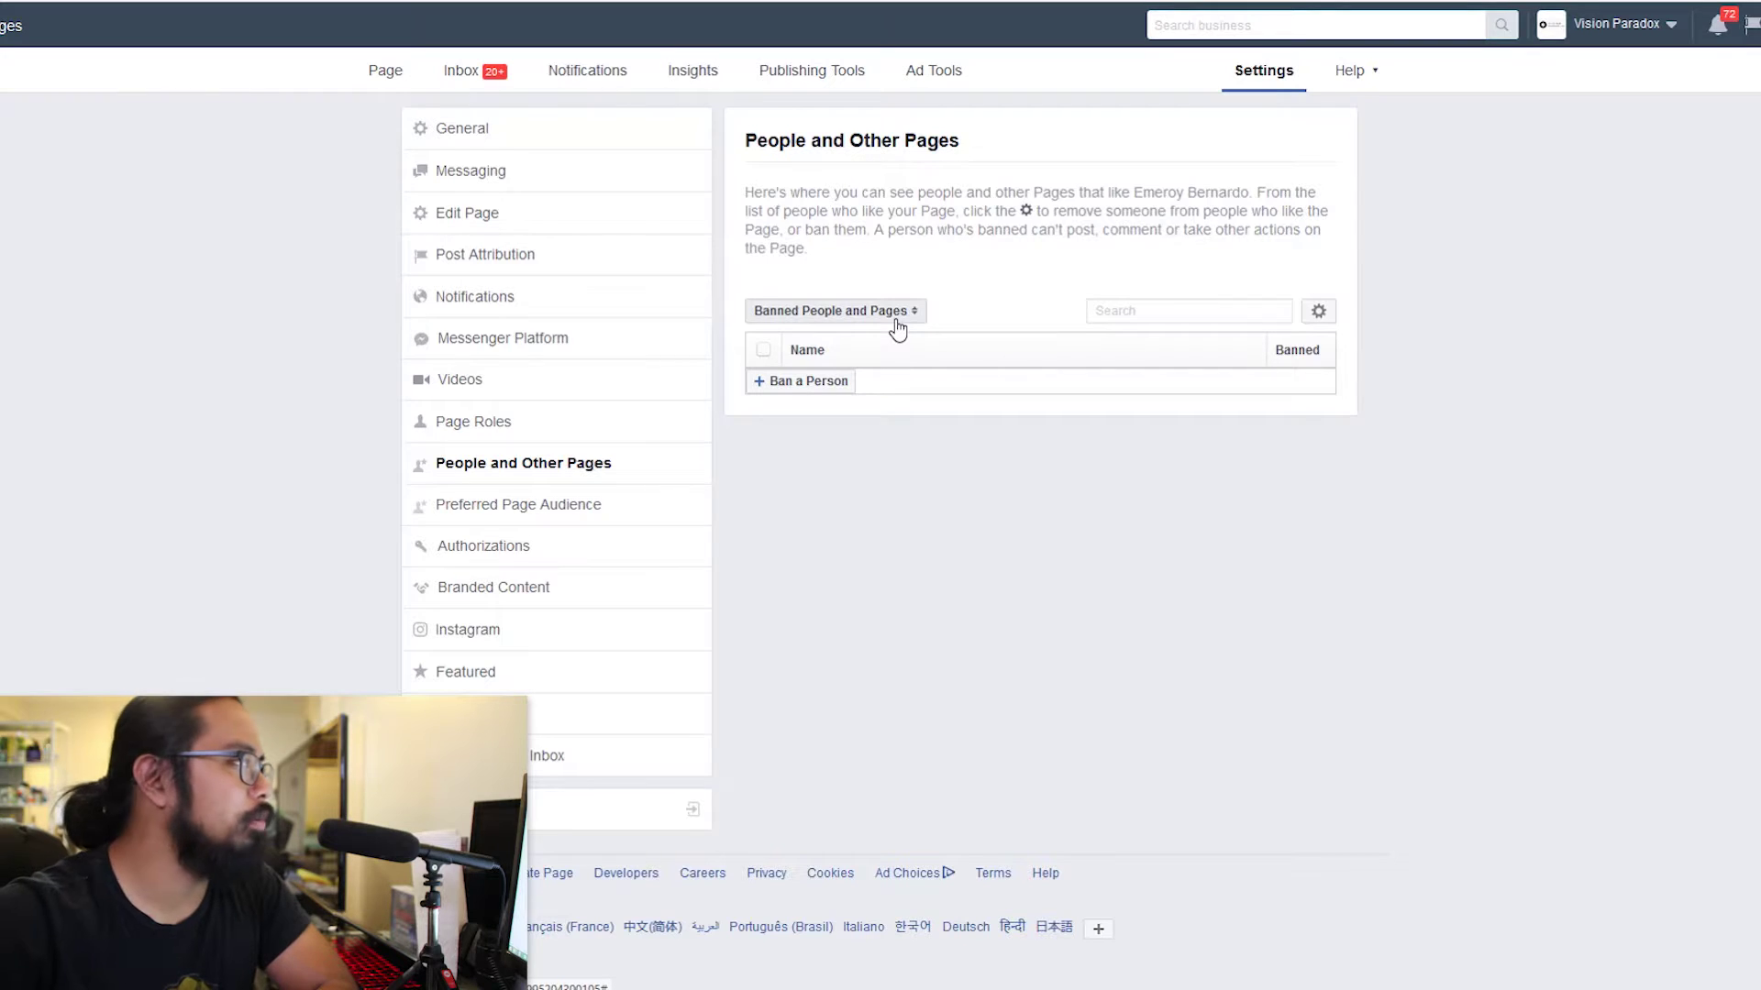
pyautogui.press('Up')
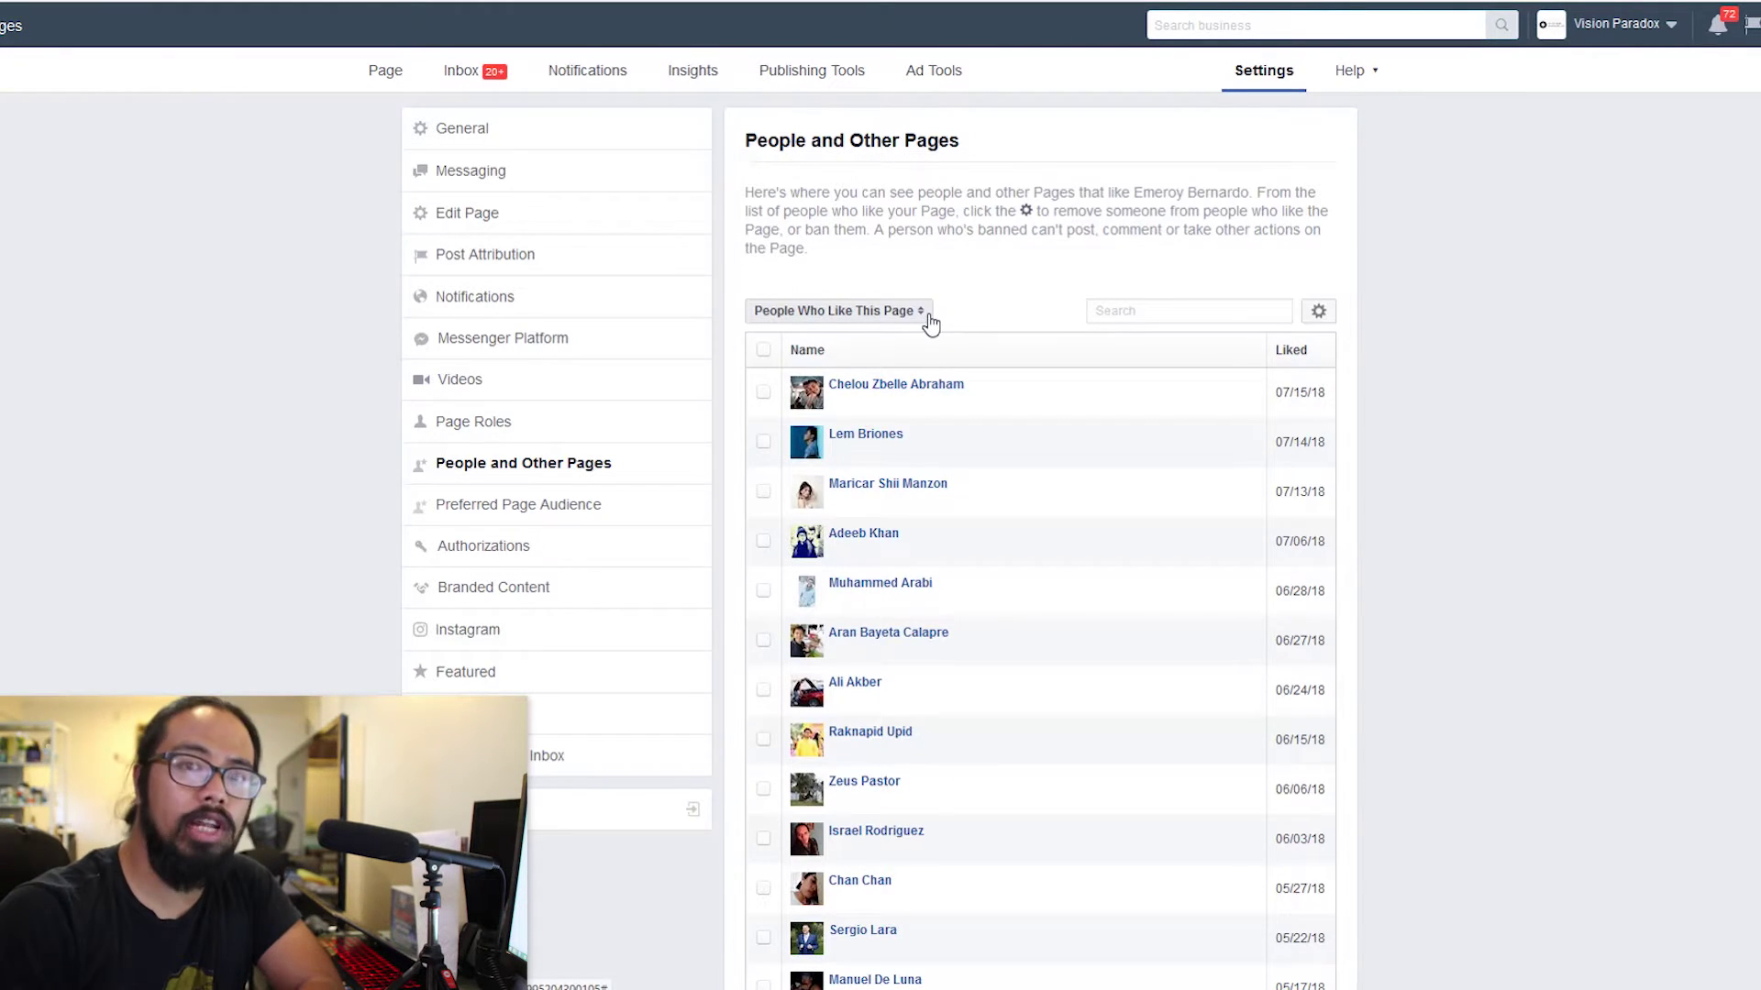
# - View the Preferred Page Audience and Authorizations settings, opening the identity confirmation dialog for political ads and cancelling it
pyautogui.click(578, 509)
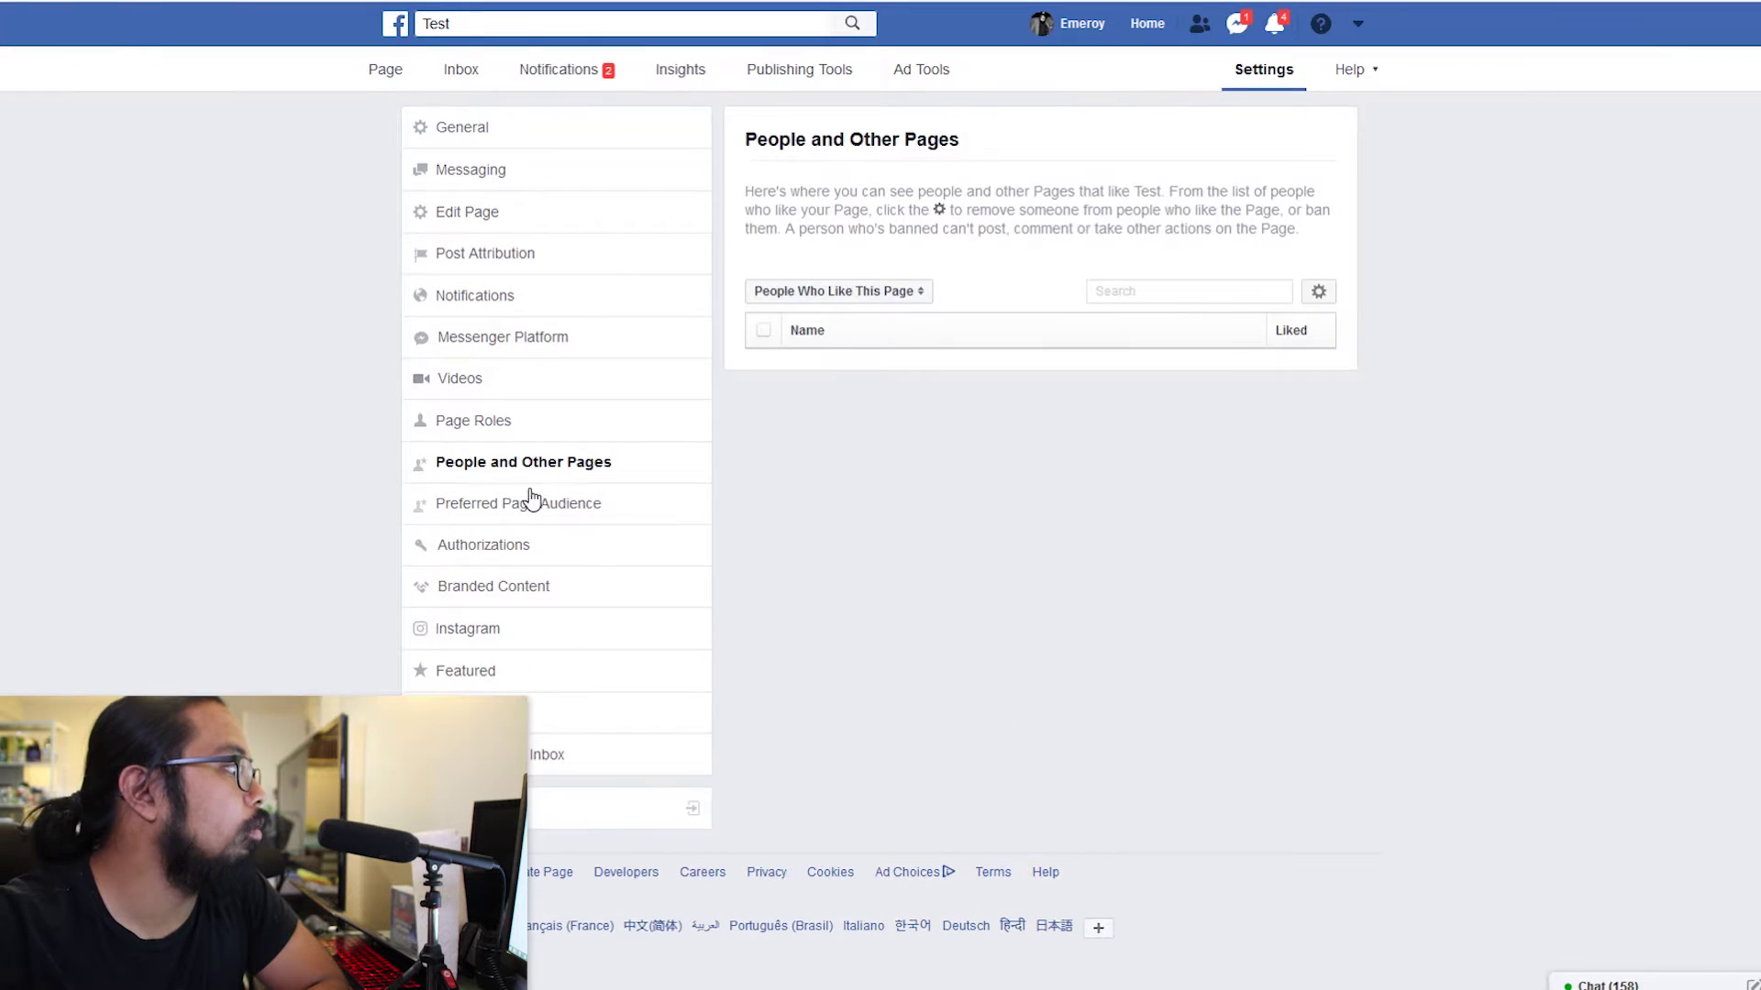
pyautogui.click(535, 507)
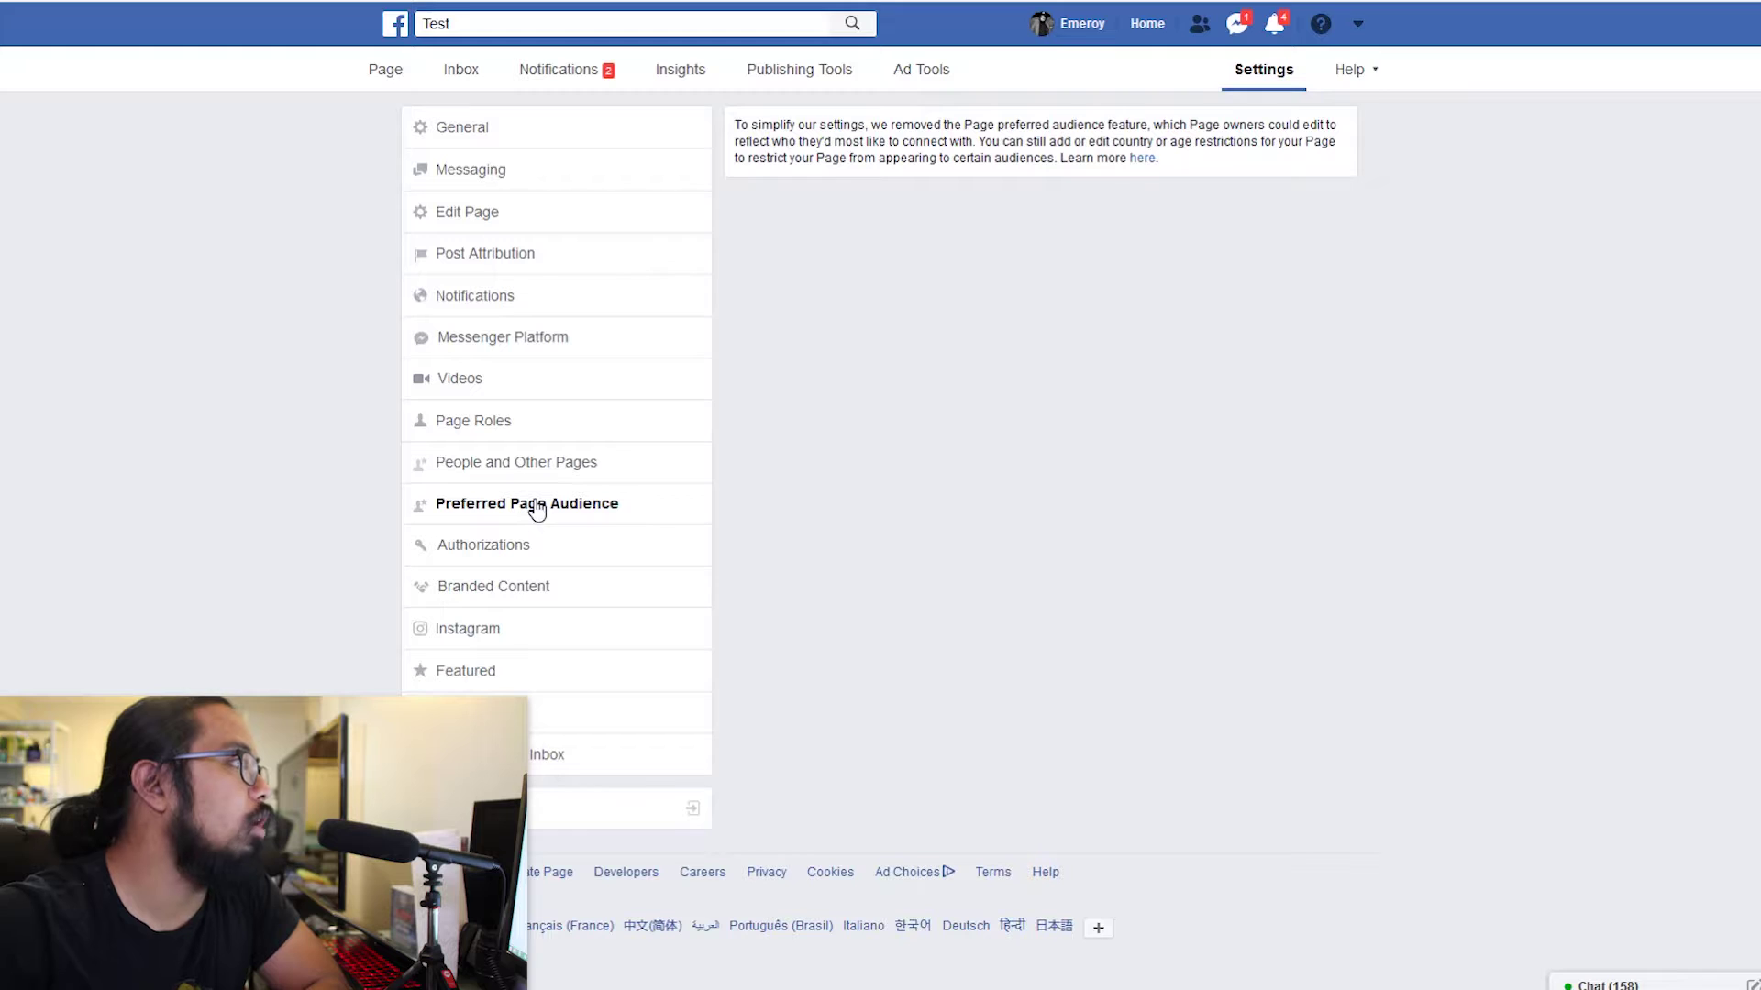
pyautogui.click(546, 552)
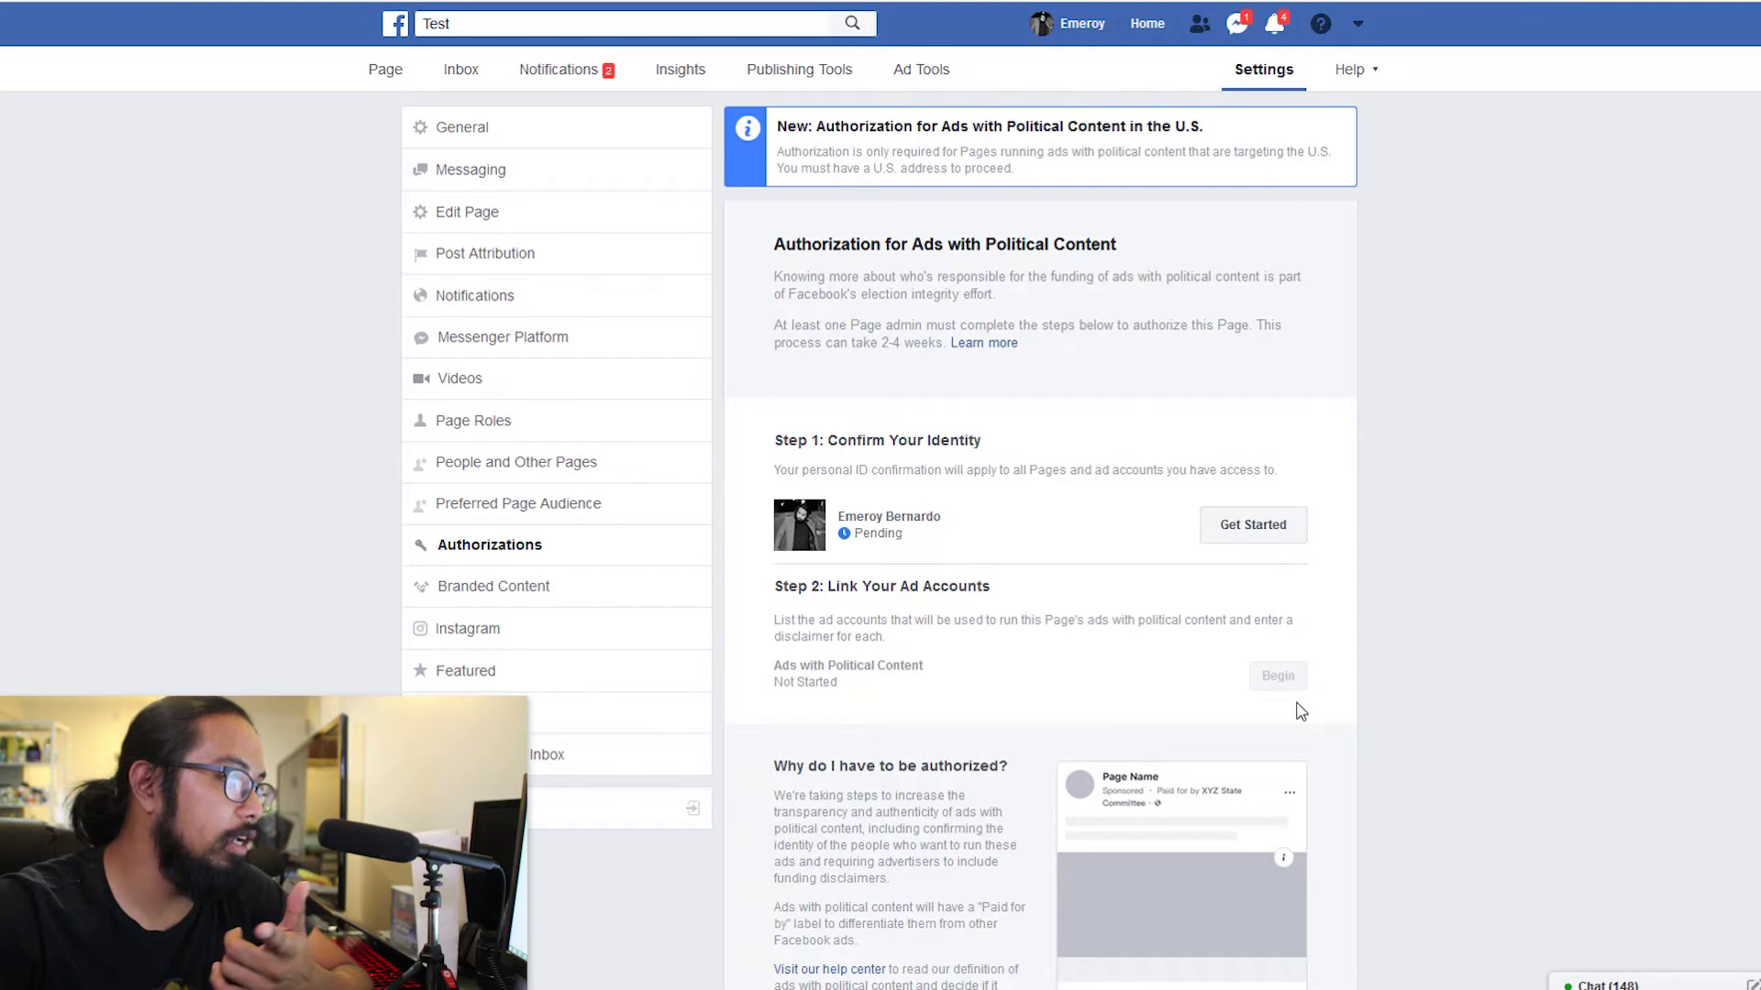
pyautogui.click(1270, 530)
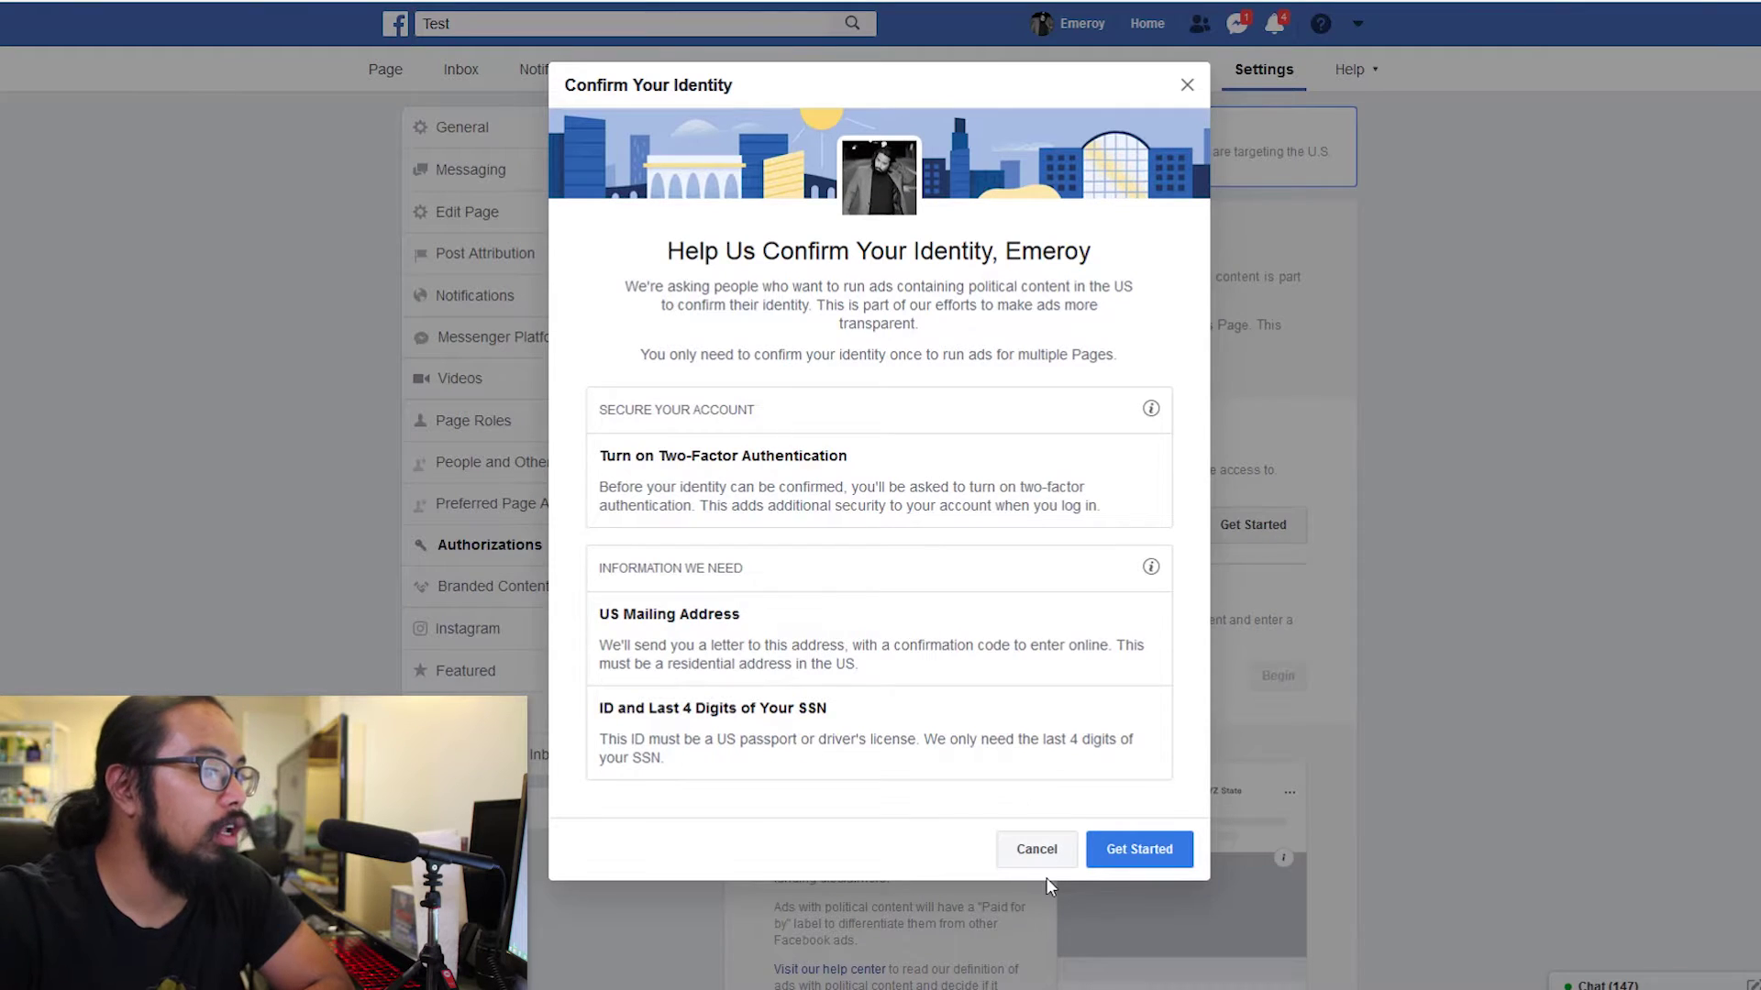
pyautogui.click(1060, 851)
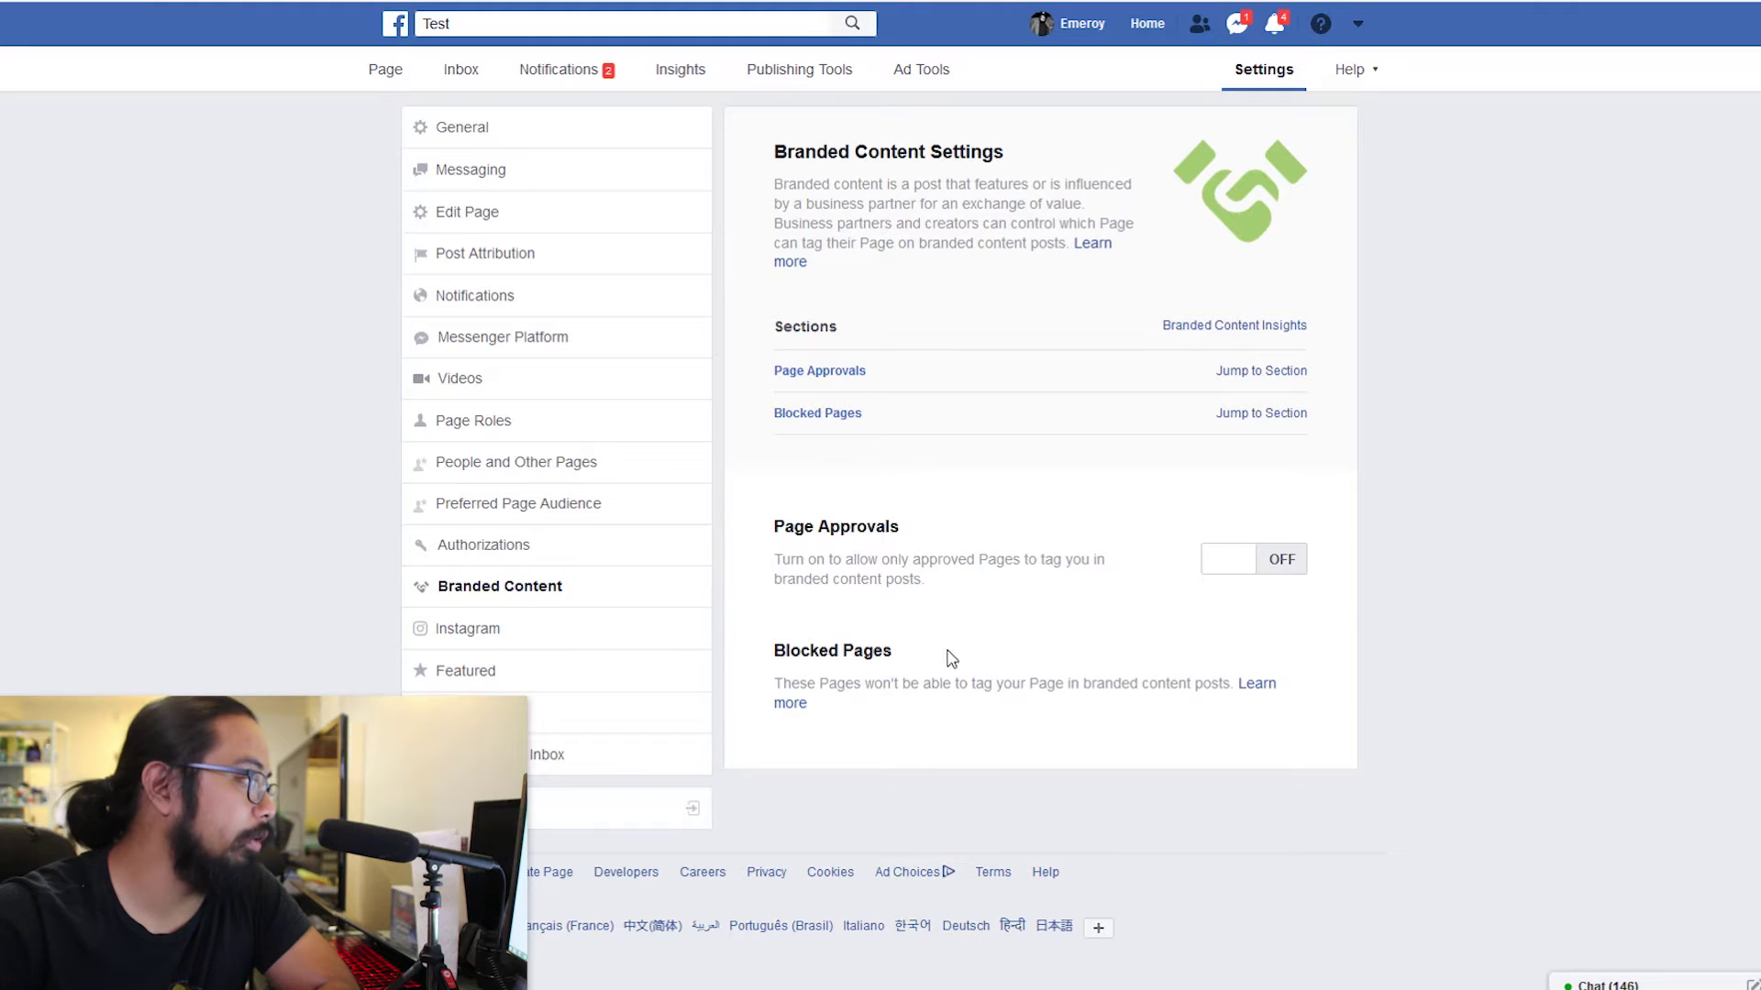
# - Add Marie Forleo, STEEZY, Smart Passive Income with Pat Flynn, Lean and Fit Nutrition and the licensed acupuncturist's page as featured likes and save
pyautogui.click(531, 662)
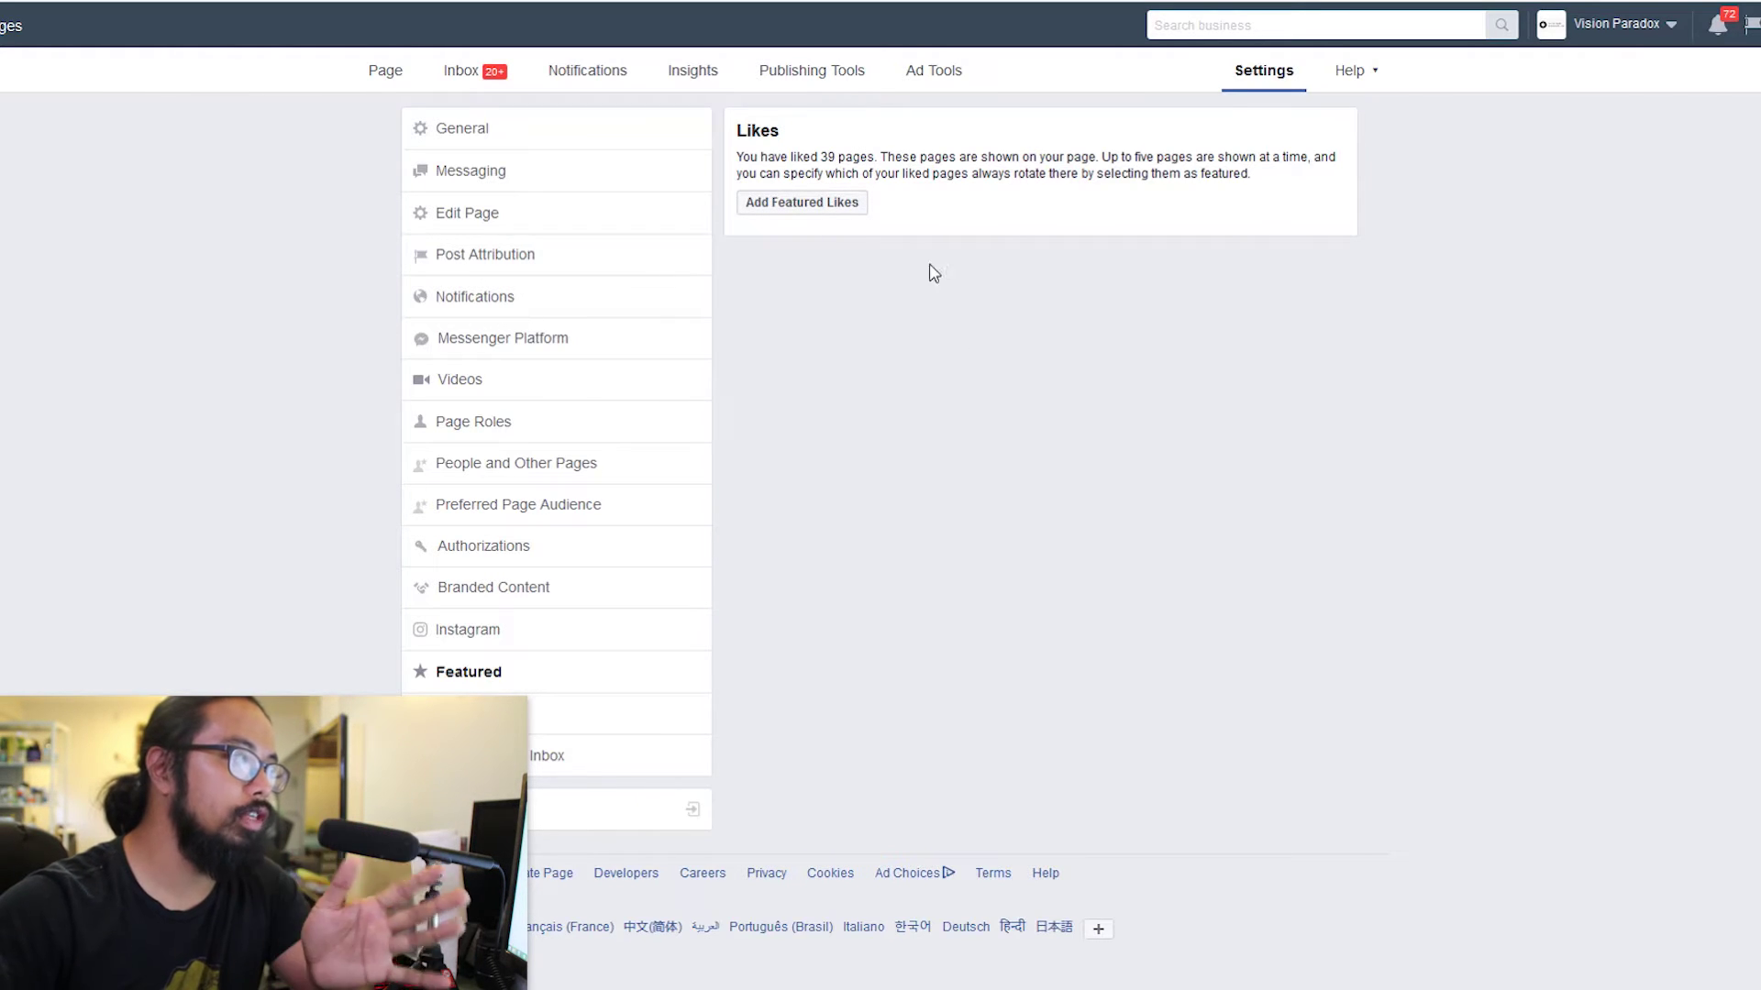
pyautogui.click(786, 205)
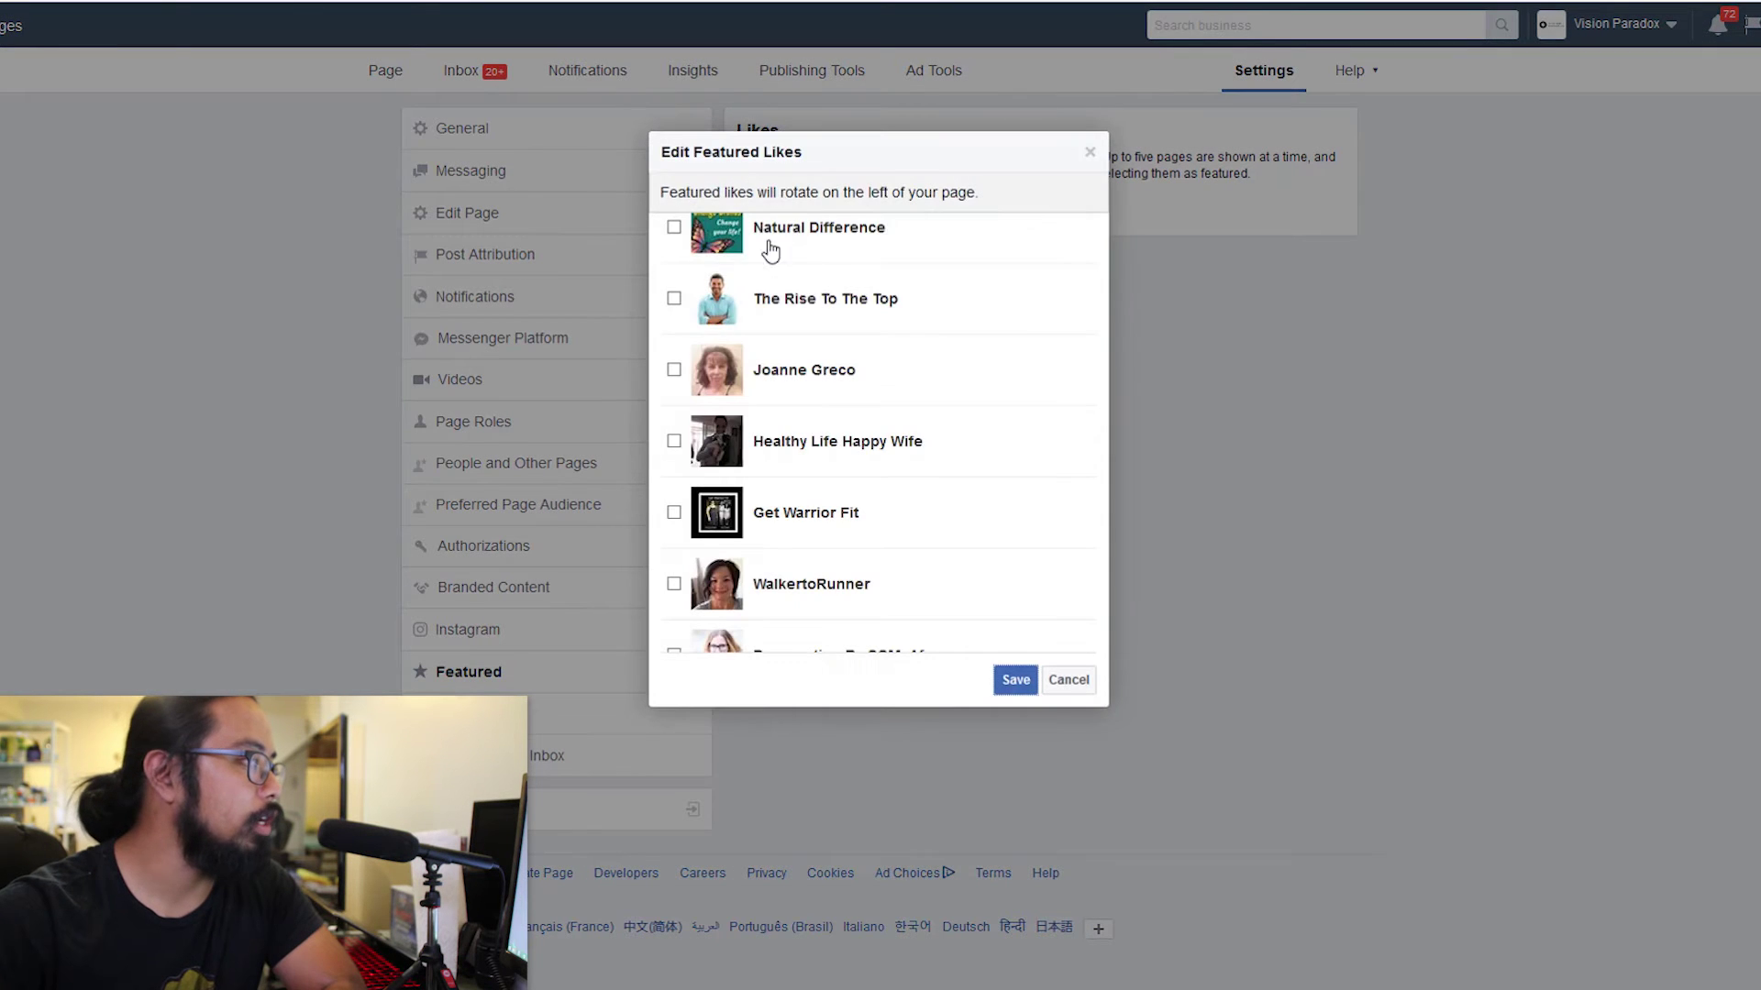
pyautogui.scroll(-5, 896, 370)
pyautogui.click(674, 250)
pyautogui.click(674, 321)
pyautogui.click(674, 466)
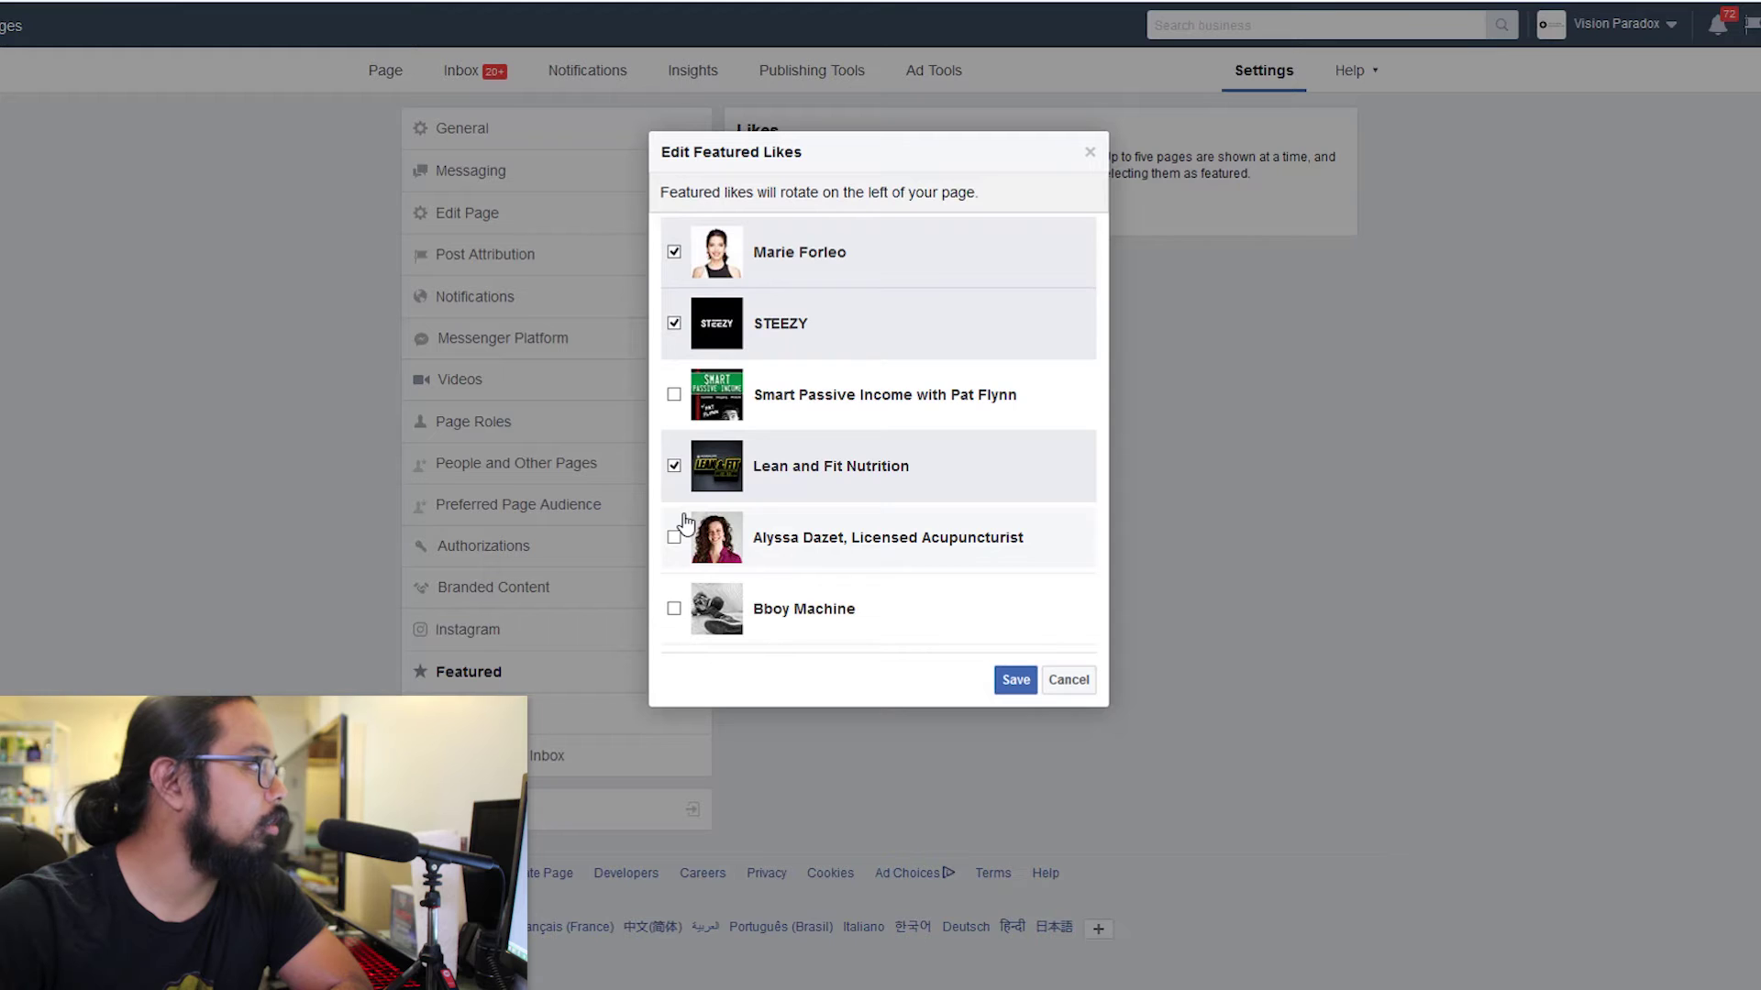
pyautogui.click(674, 537)
pyautogui.click(679, 392)
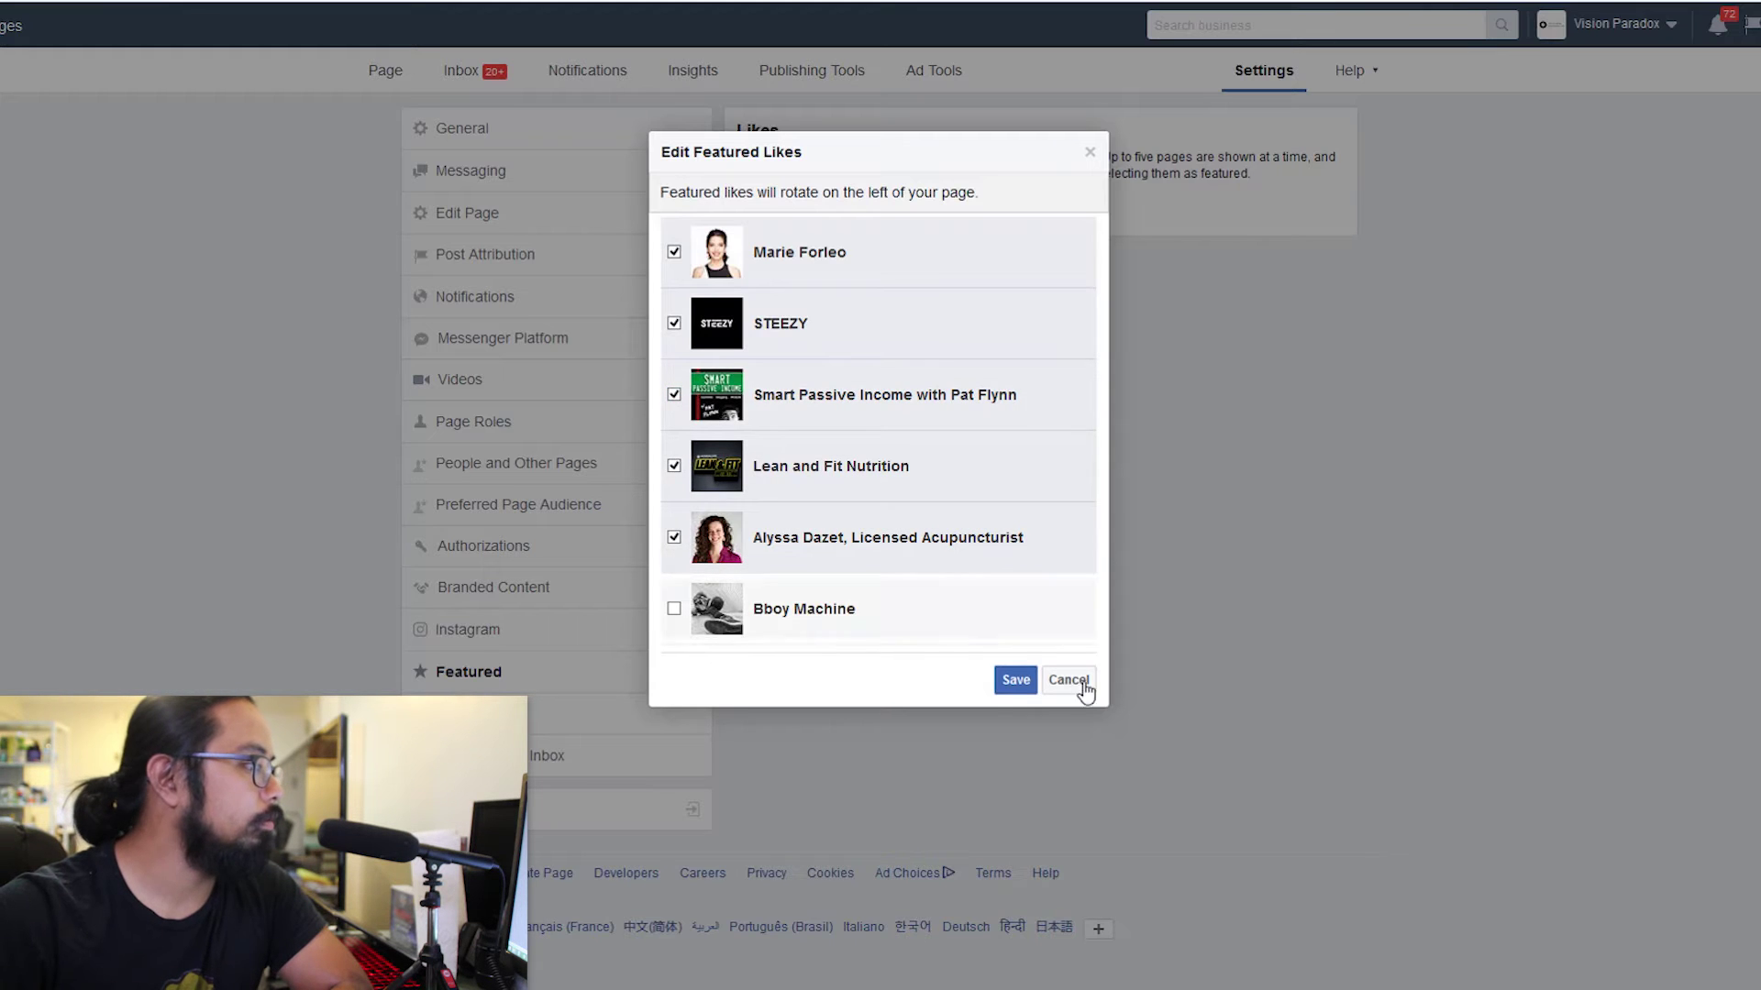
pyautogui.click(1001, 684)
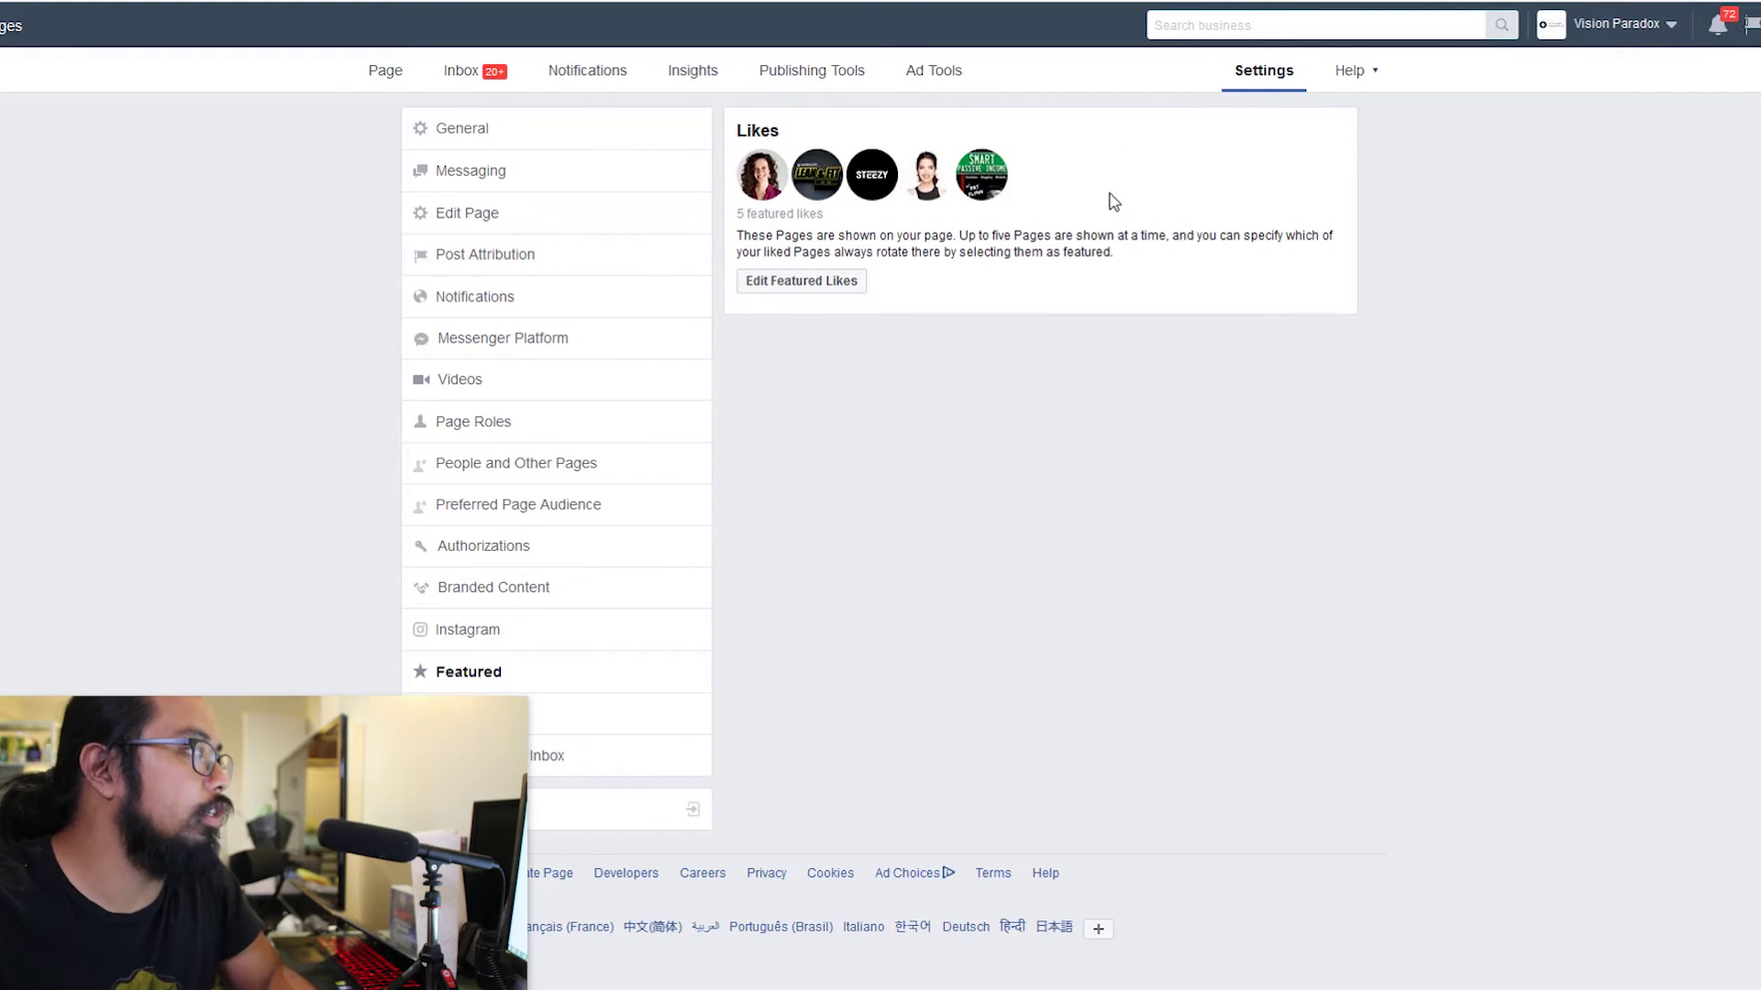
# - Switch to the private browsing window with the public page and examine its Pages Liked by This Page section
pyautogui.hotkey('alt', 'Tab')
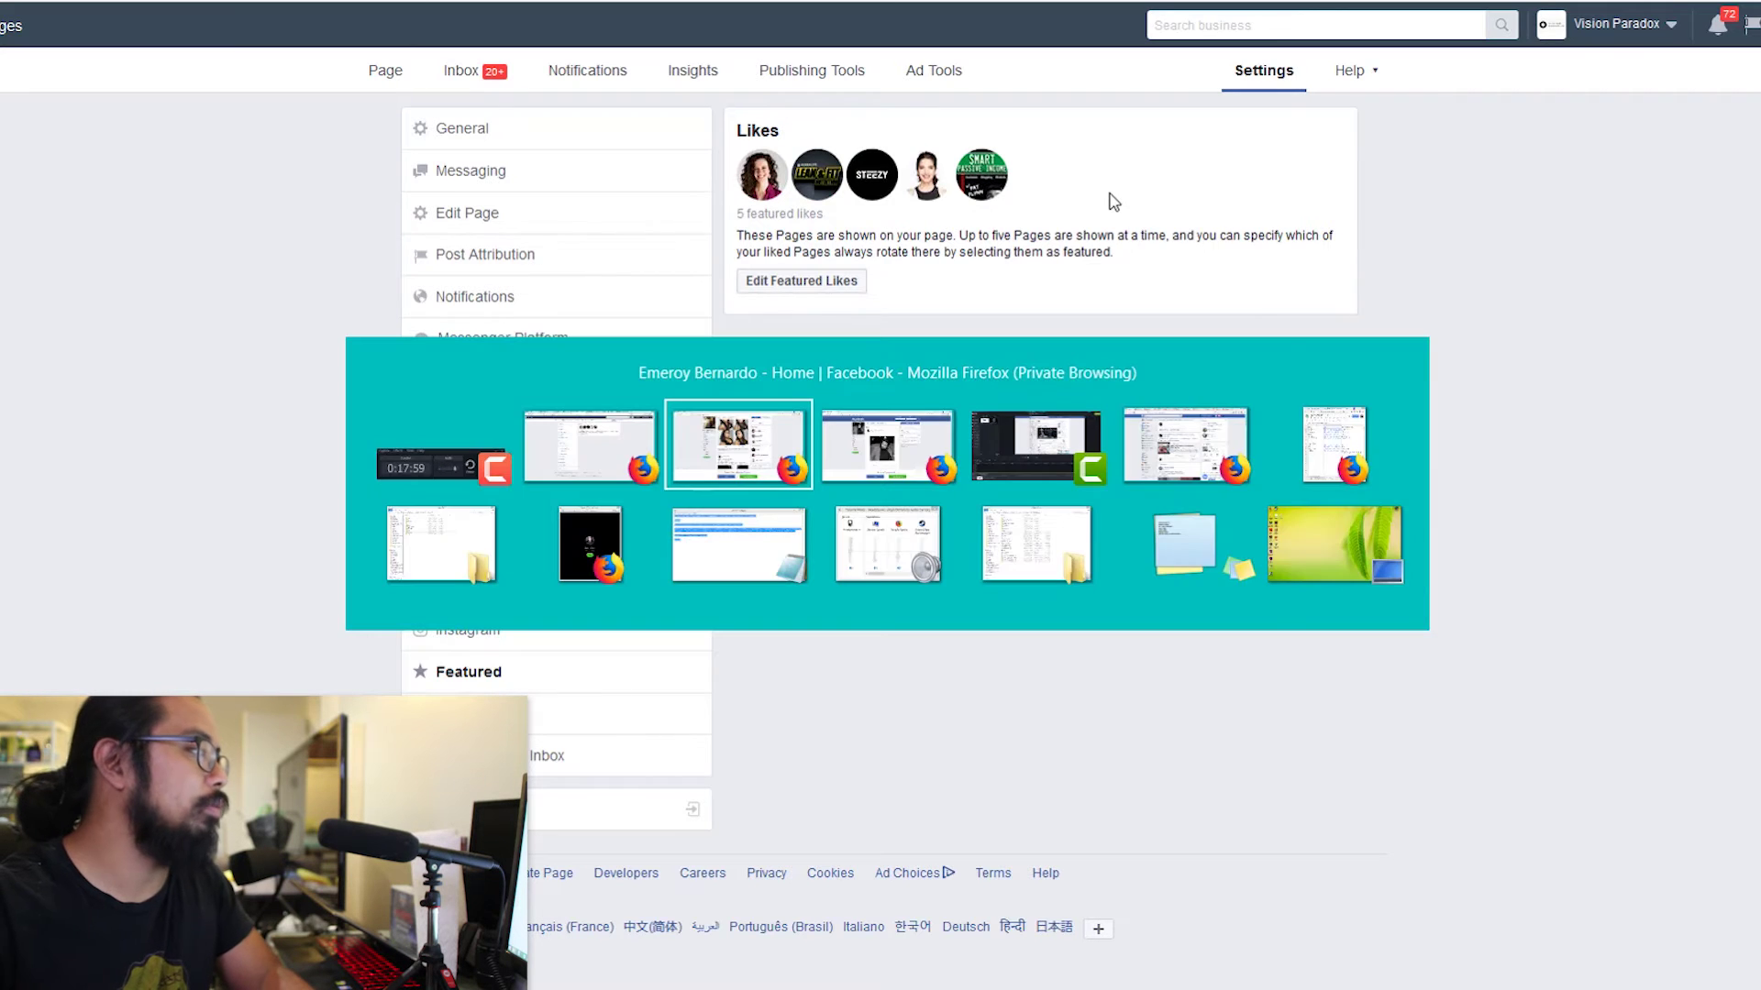
pyautogui.scroll(-8, 1474, 404)
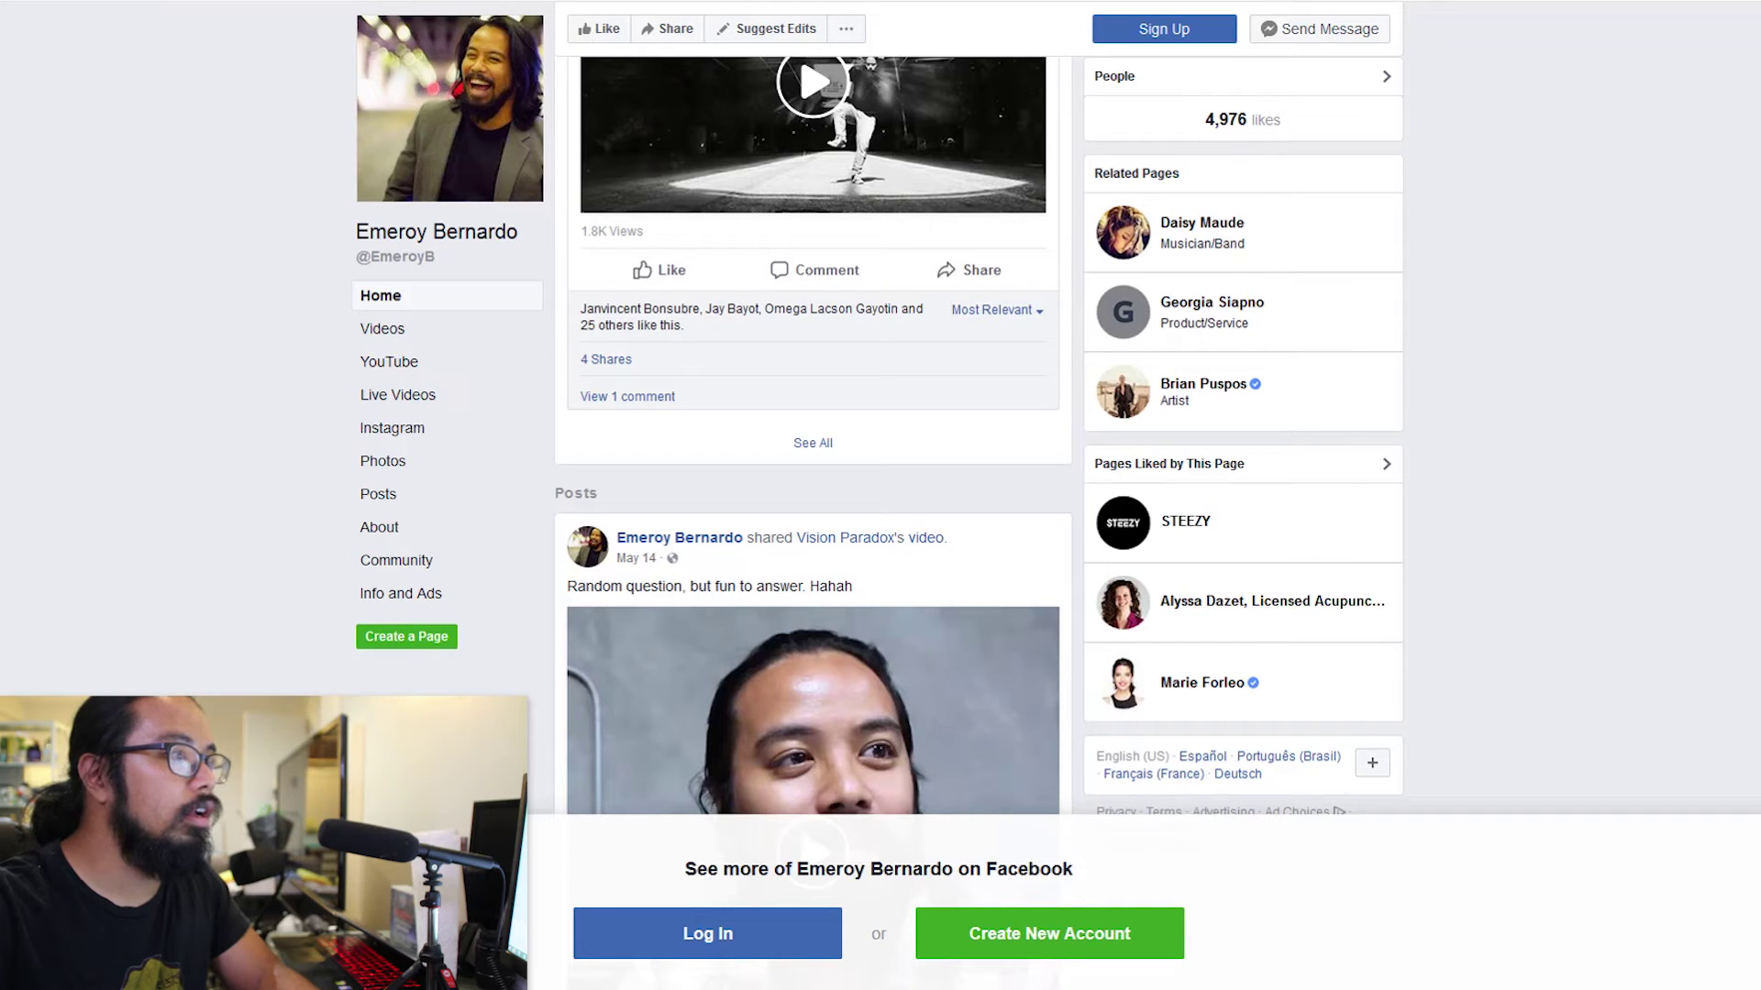
pyautogui.scroll(10, 1367, 315)
pyautogui.scroll(2, 1192, 518)
pyautogui.scroll(-10, 1193, 518)
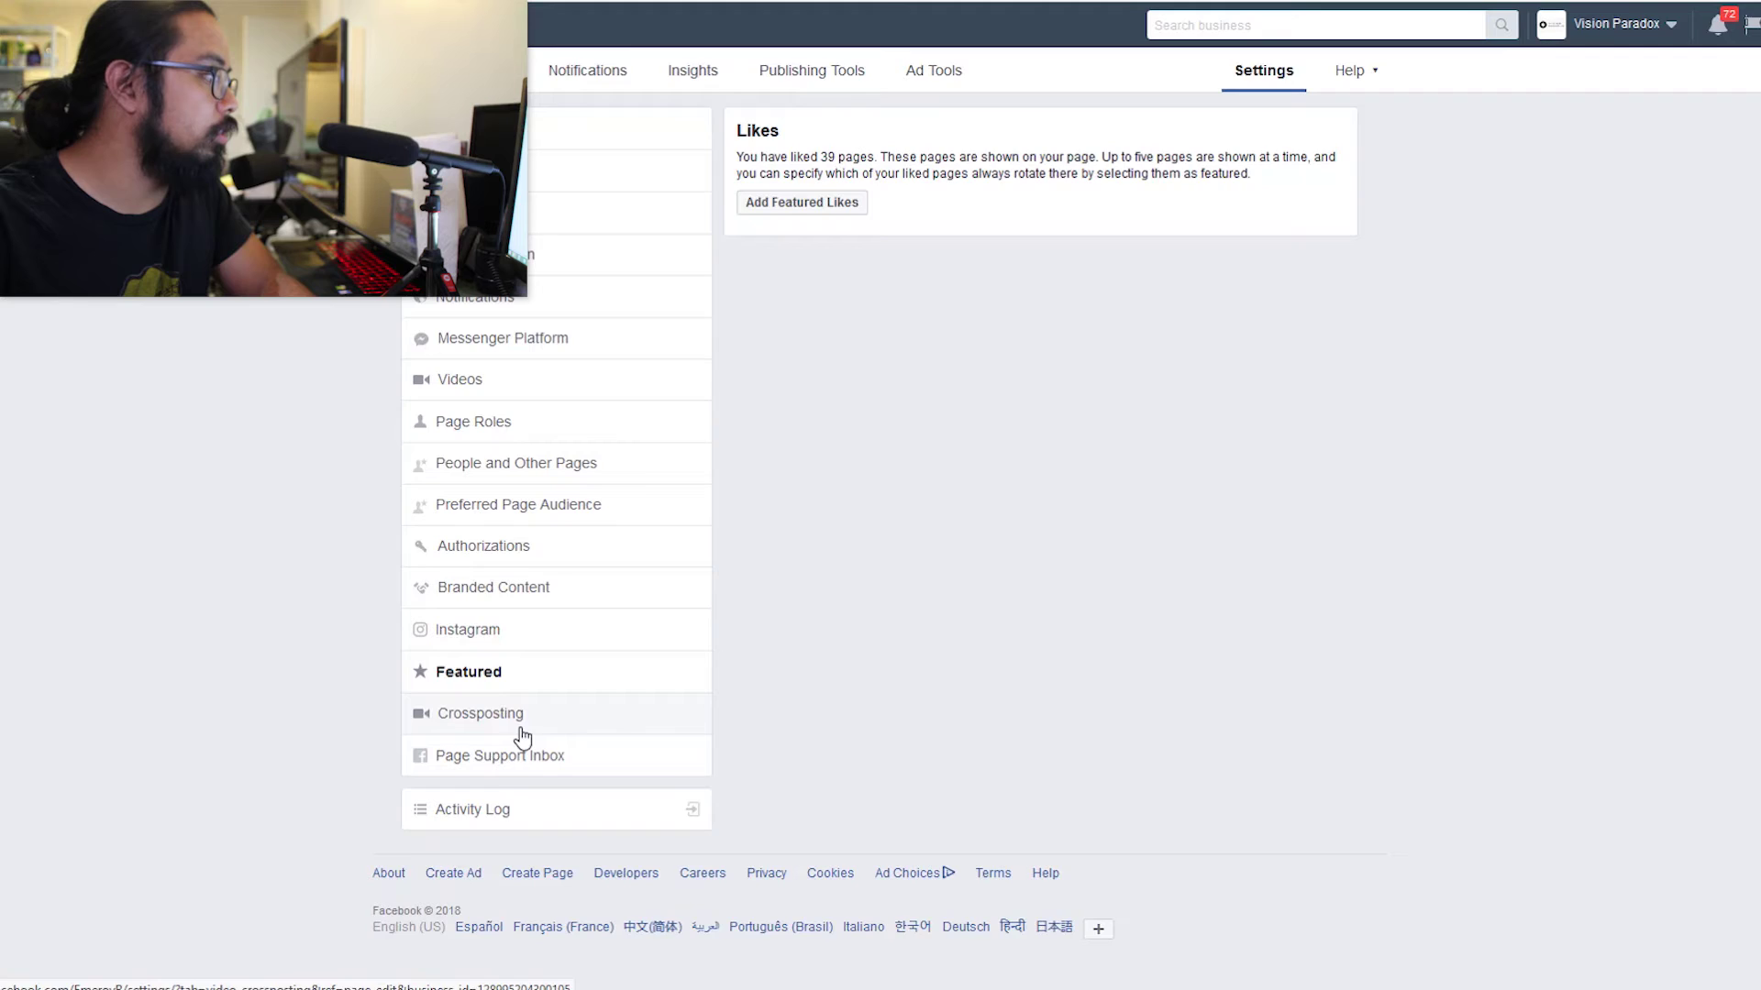
# - View the Crossposting settings with their pending requests and page entry field, and open the Page Support Inbox
pyautogui.click(491, 714)
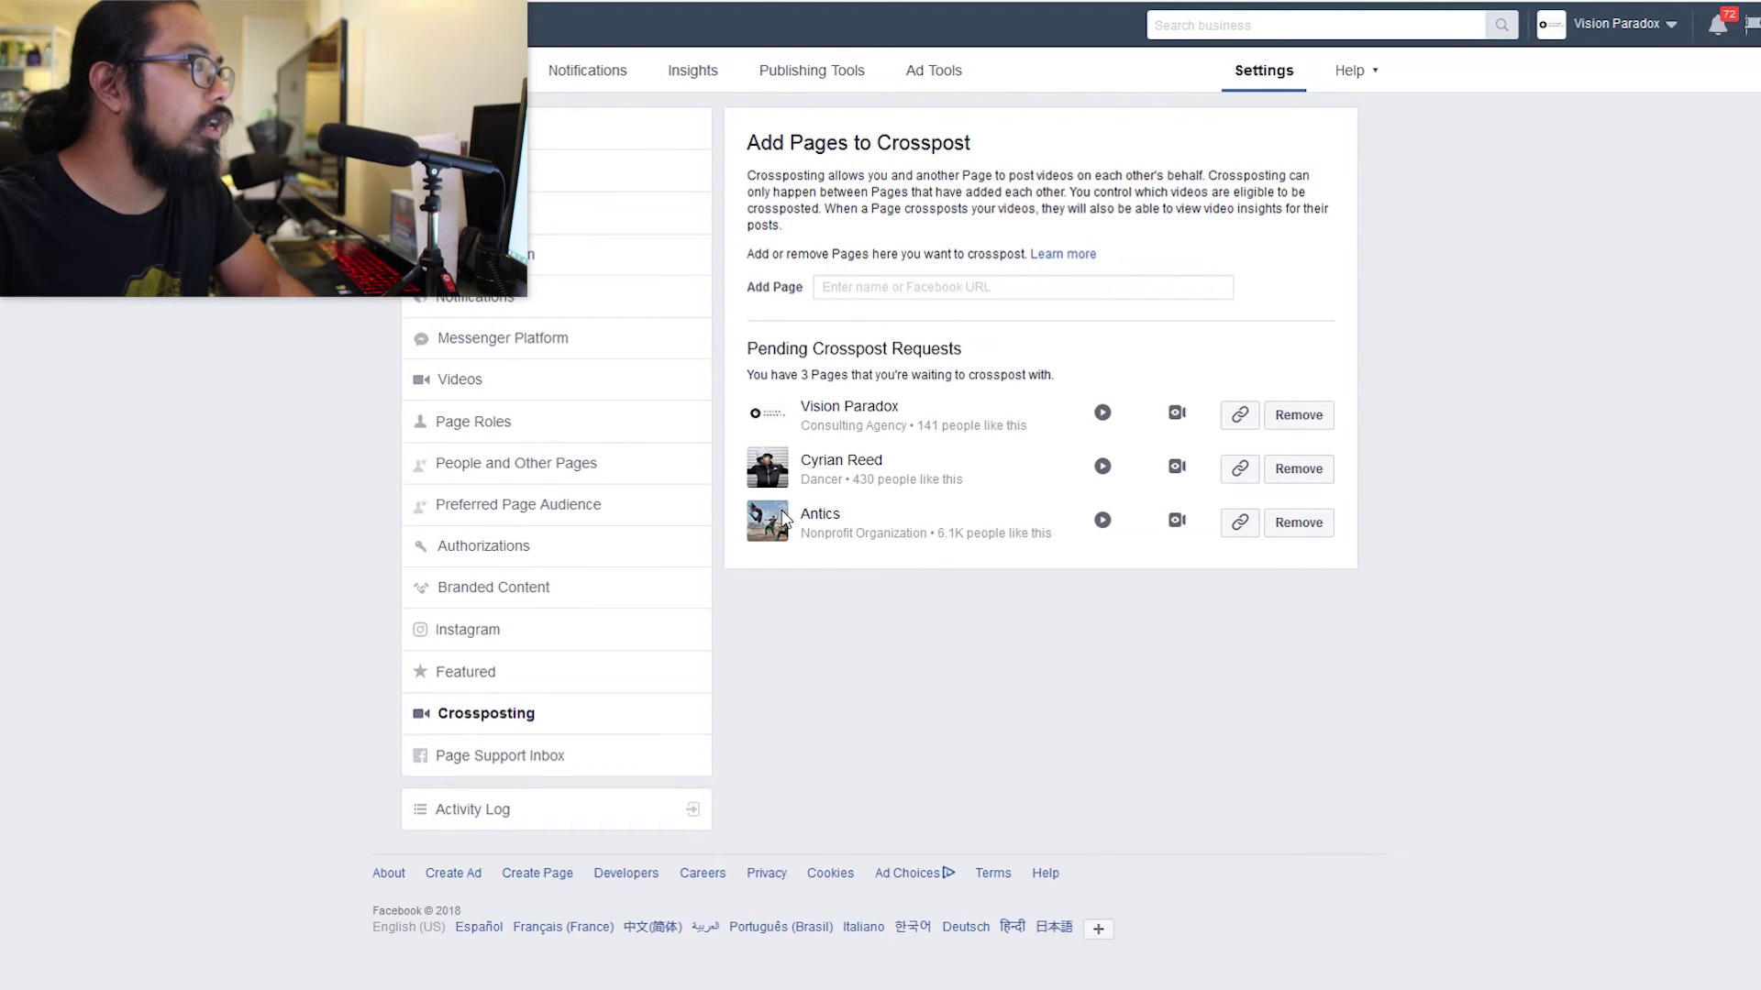
pyautogui.click(951, 292)
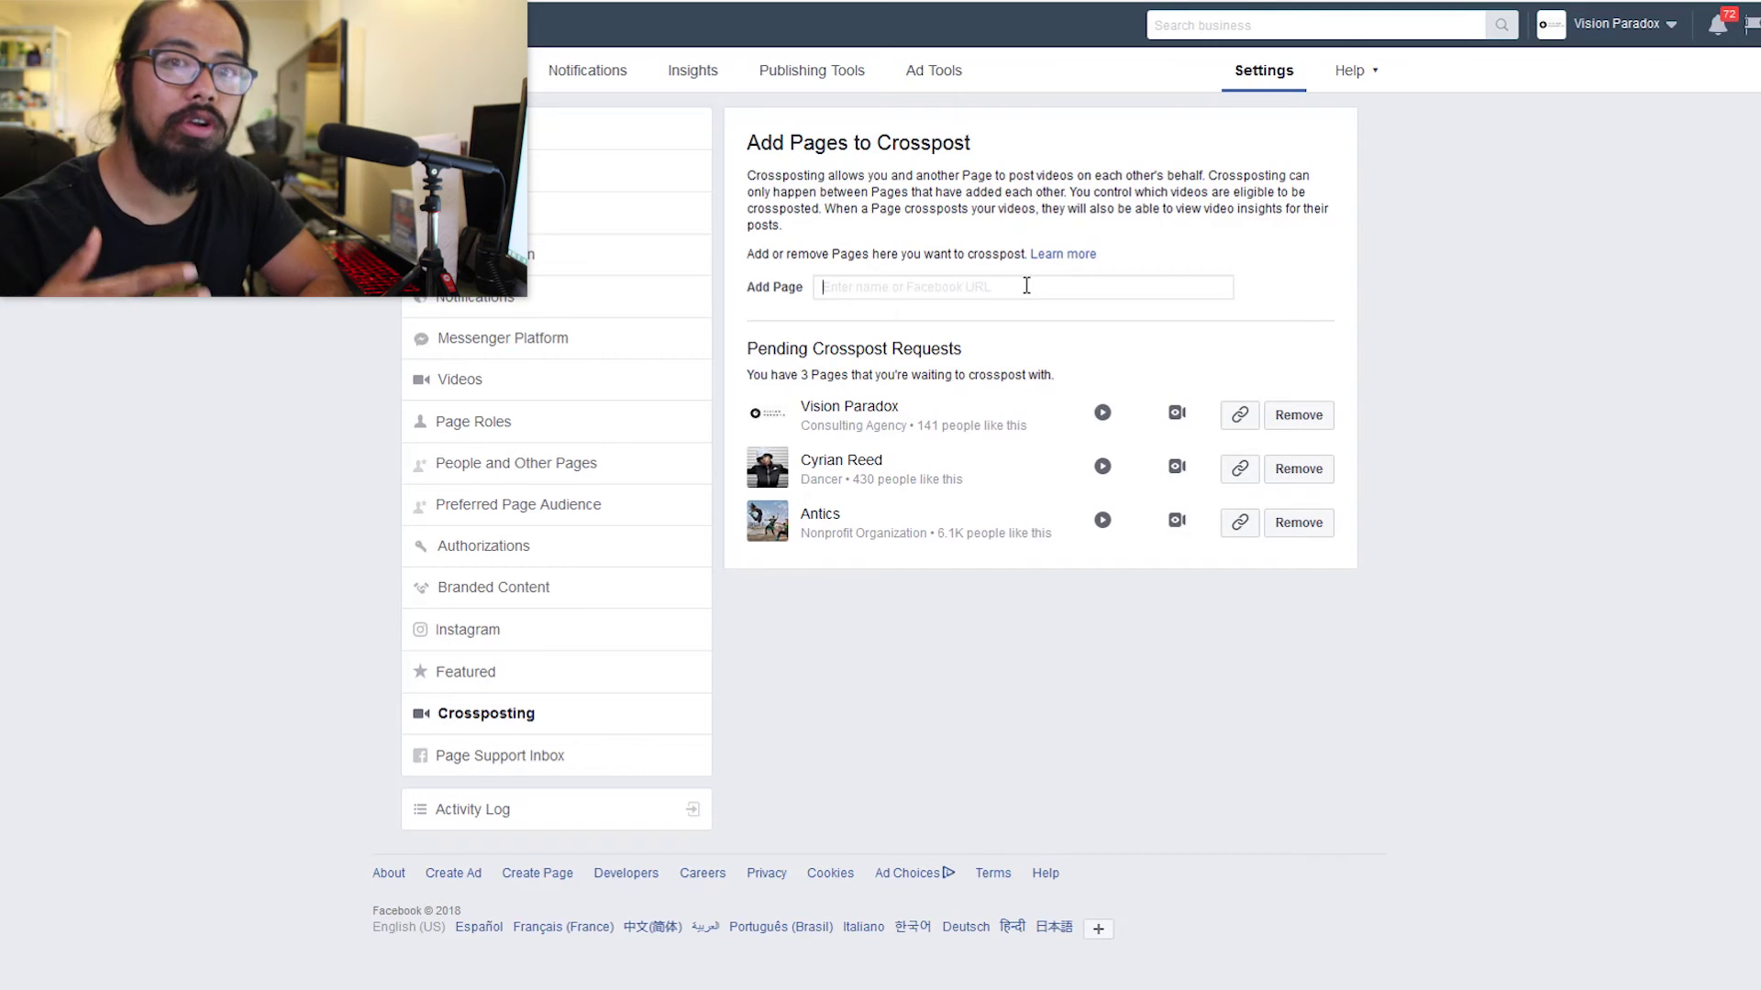
pyautogui.click(513, 756)
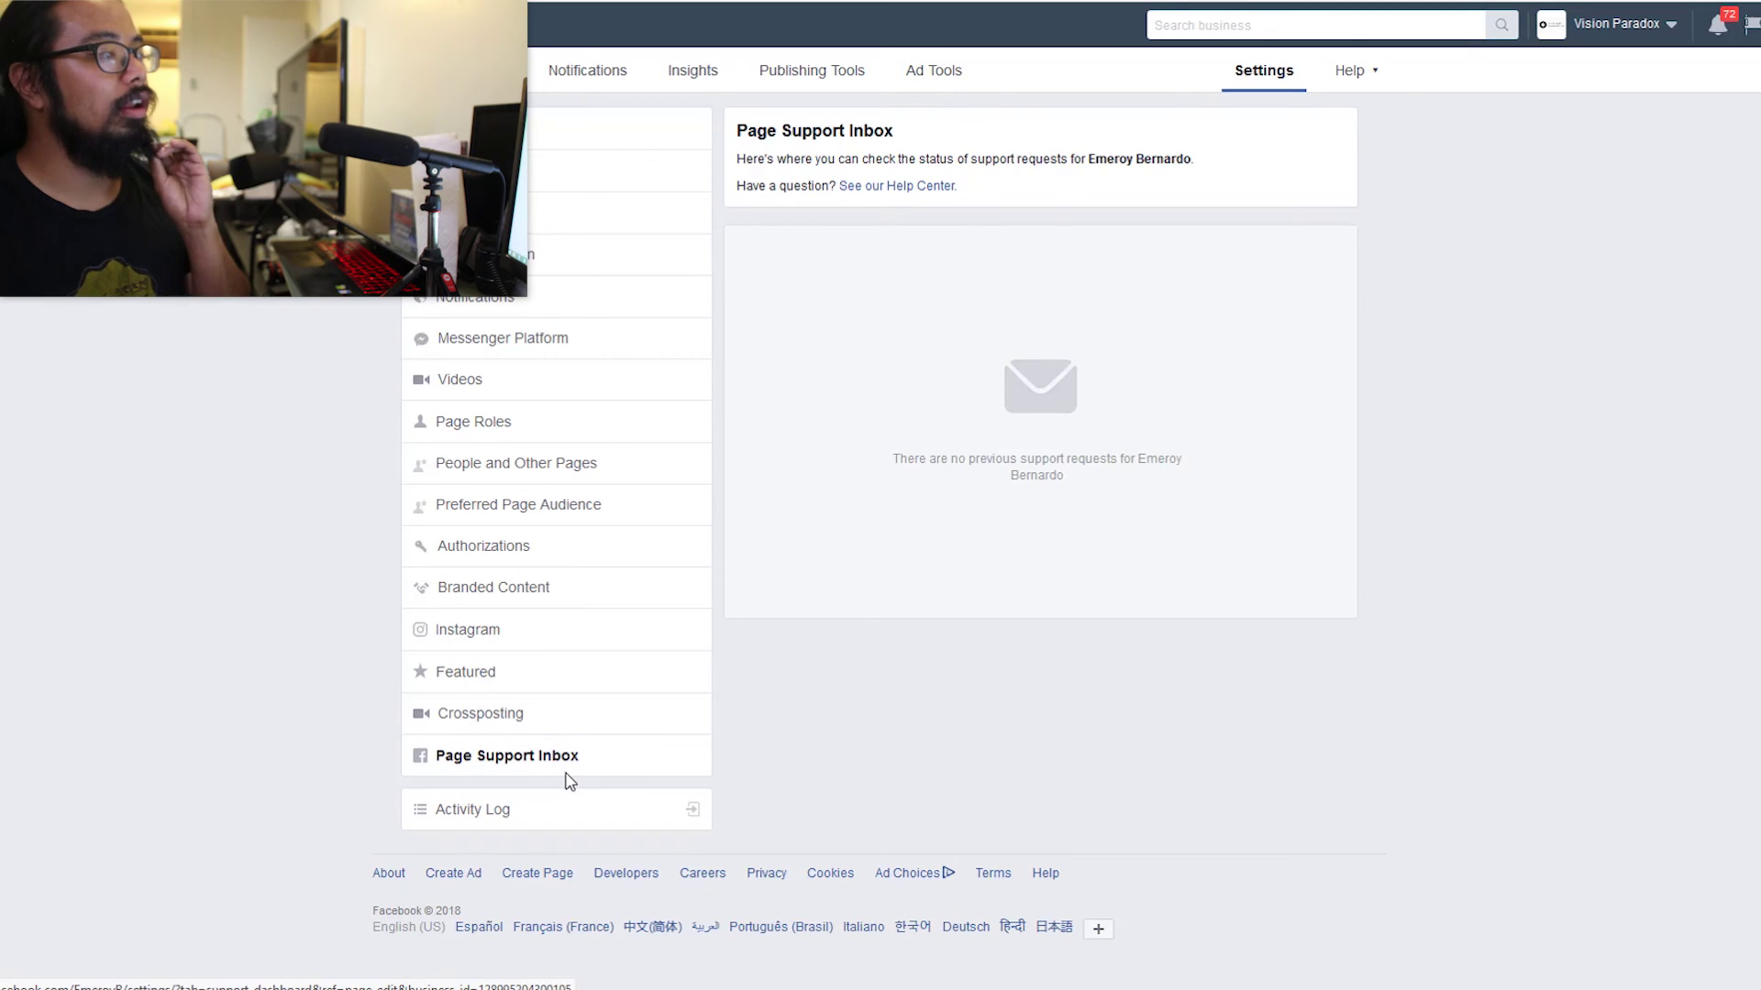